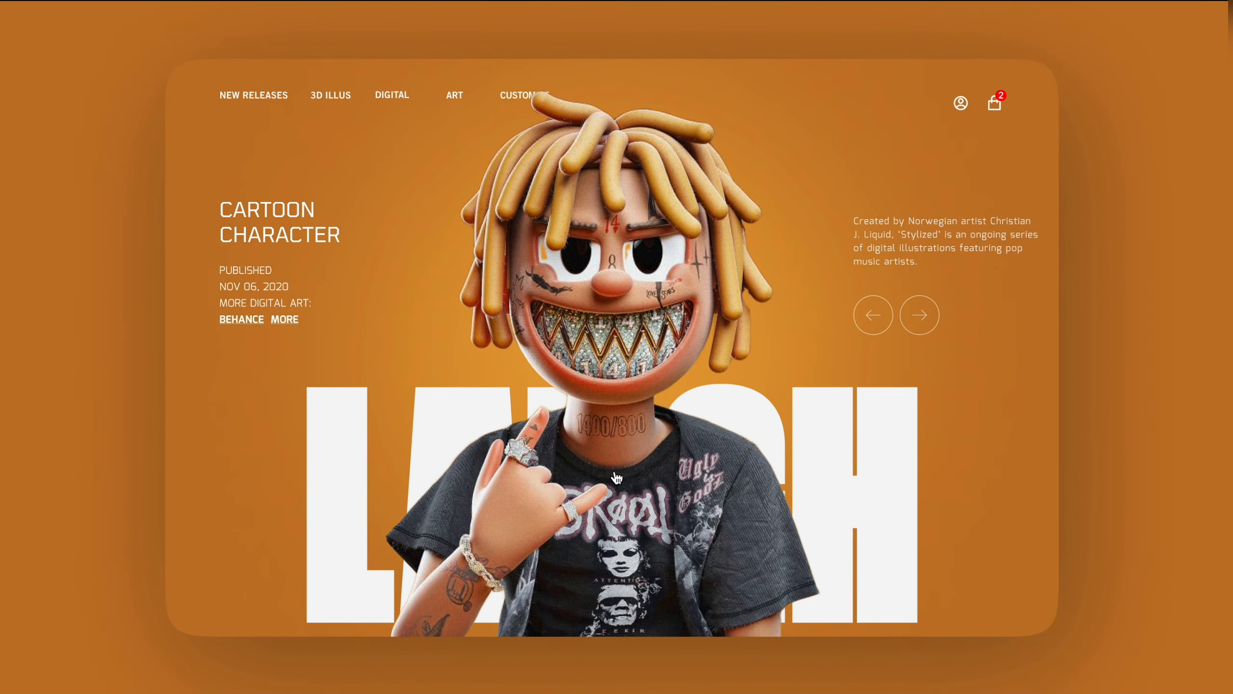
Preview the finished animated cartoon character page, stepping through the character slides.
left_click(617, 479)
left_click(616, 425)
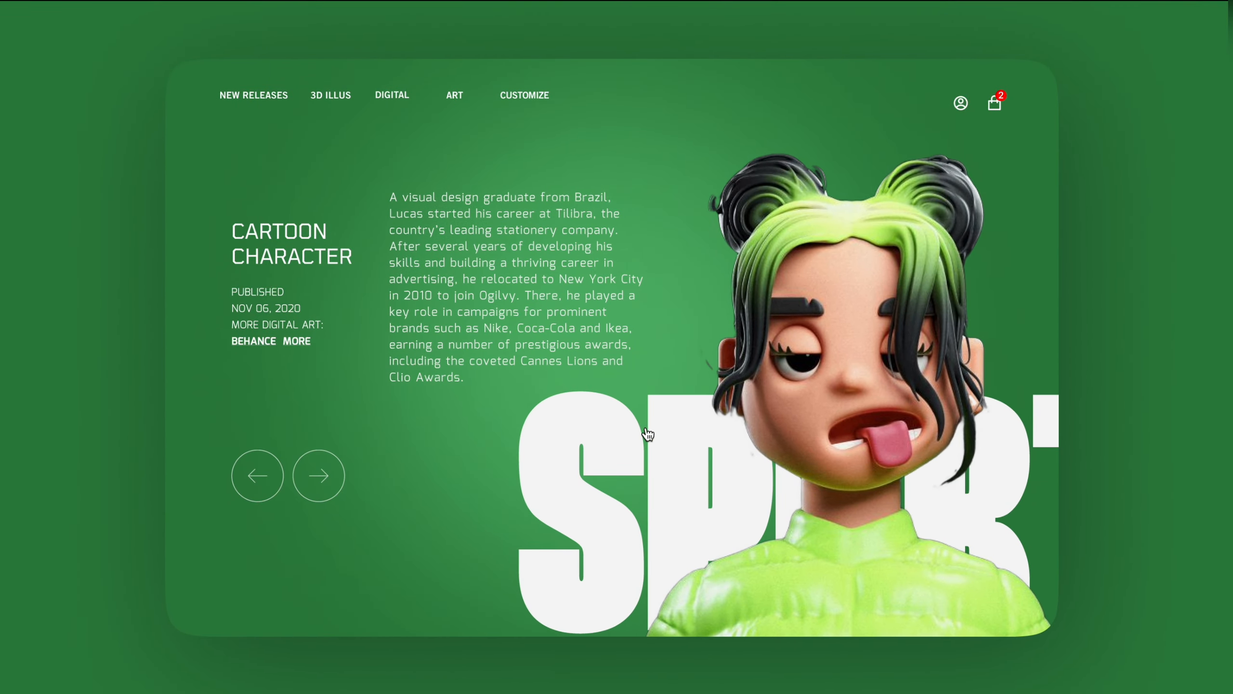
left_click(649, 434)
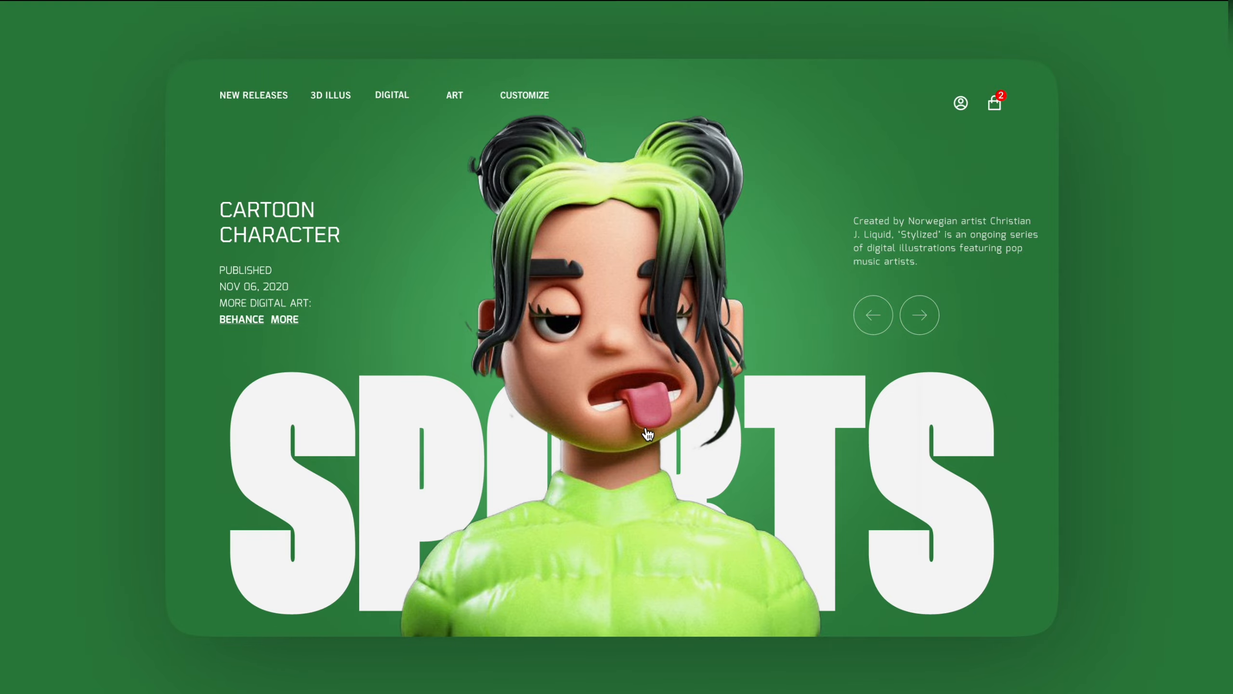
left_click(649, 434)
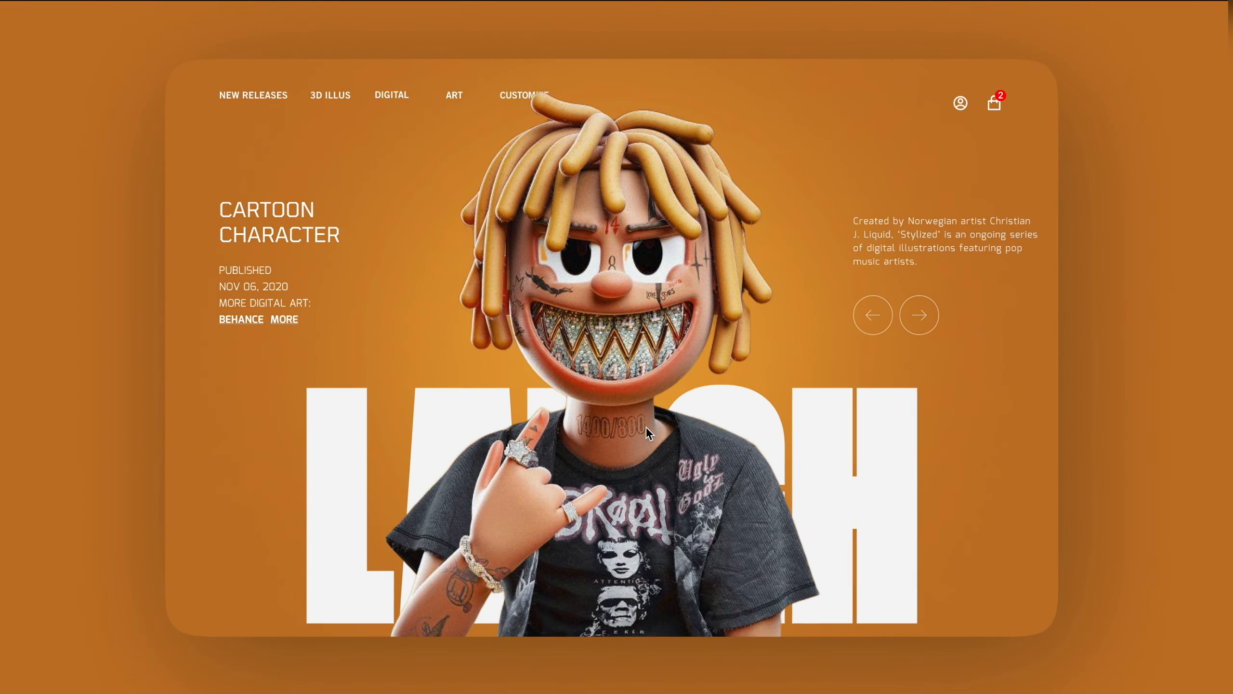
key("Left")
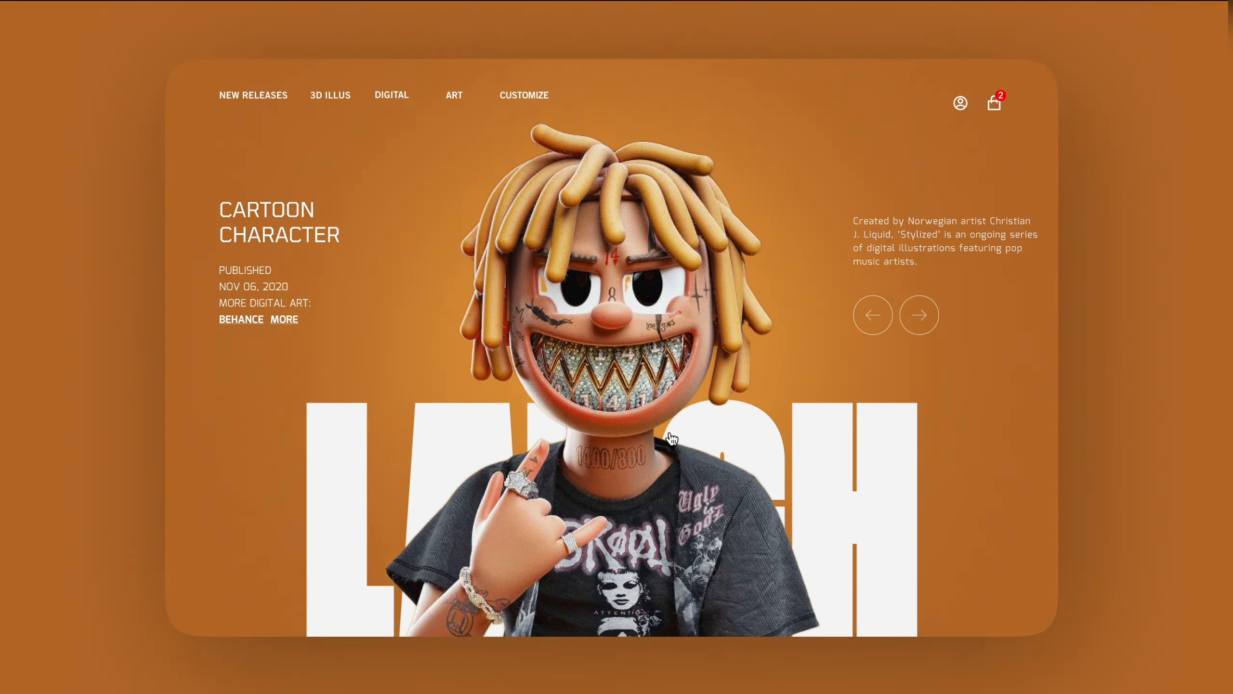
key("Left")
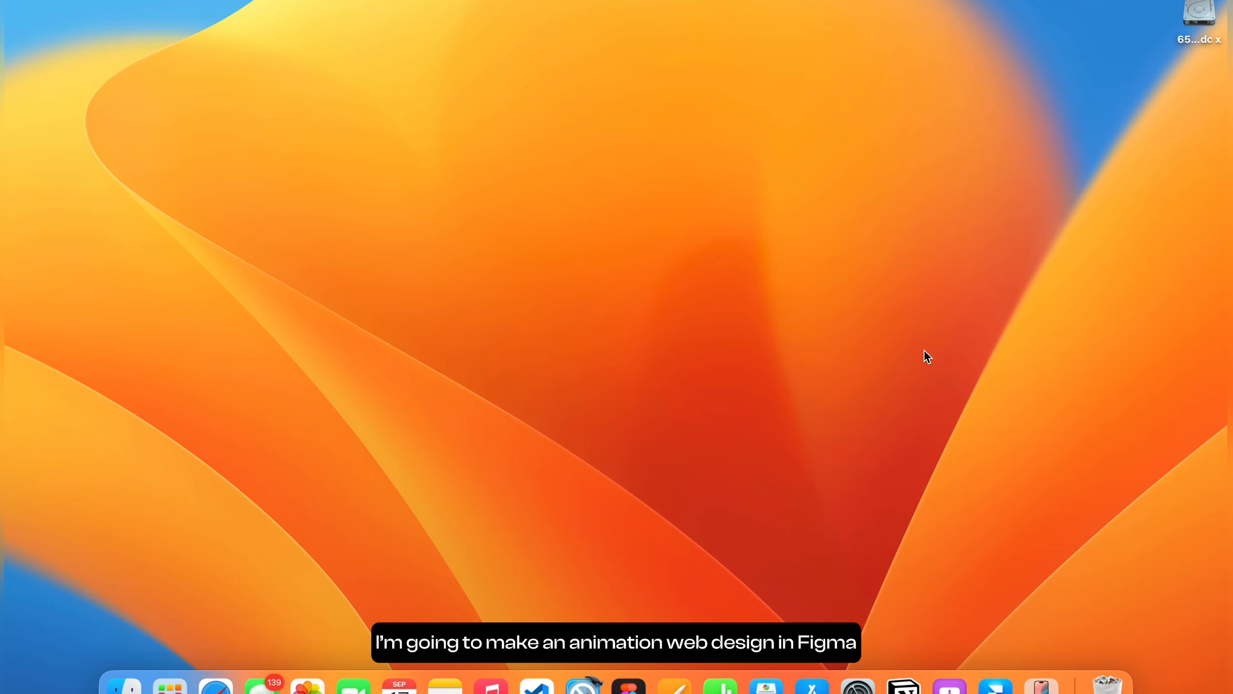
Open Figma and inspect the layers of the existing MacBook Pro 16" - 81 frame design.
left_click(629, 684)
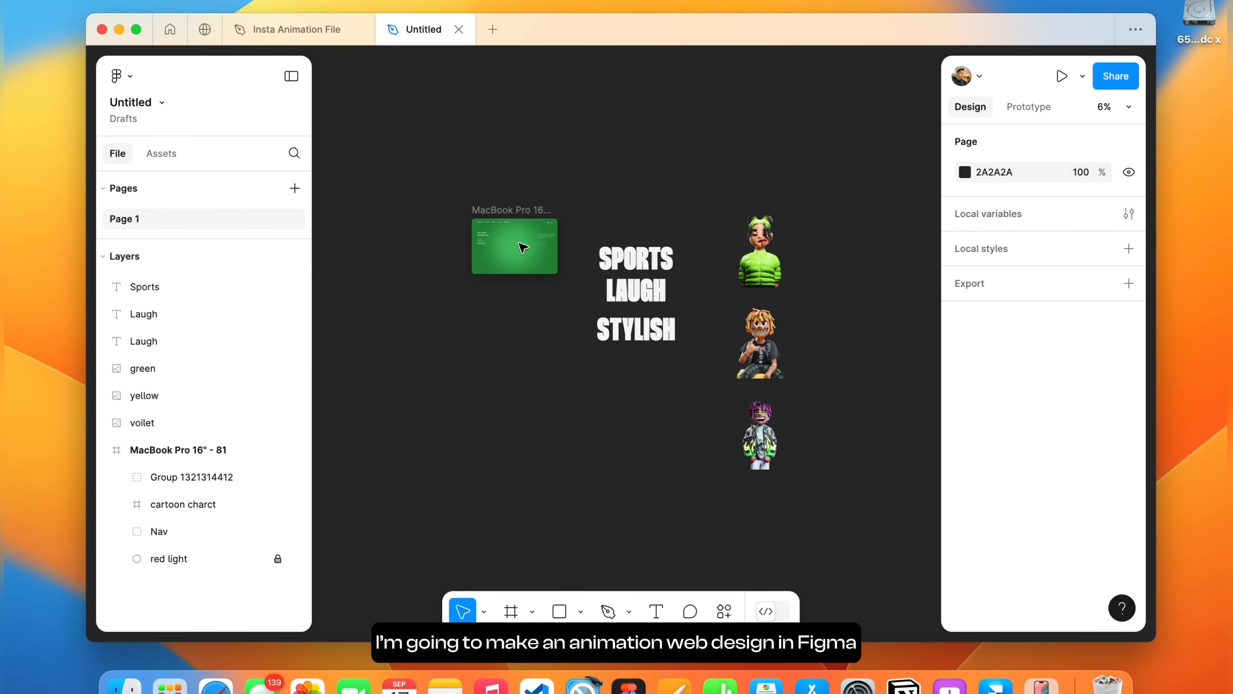
scroll(502, 243, "up", 5)
scroll(502, 243, "down", 2)
left_click(388, 184)
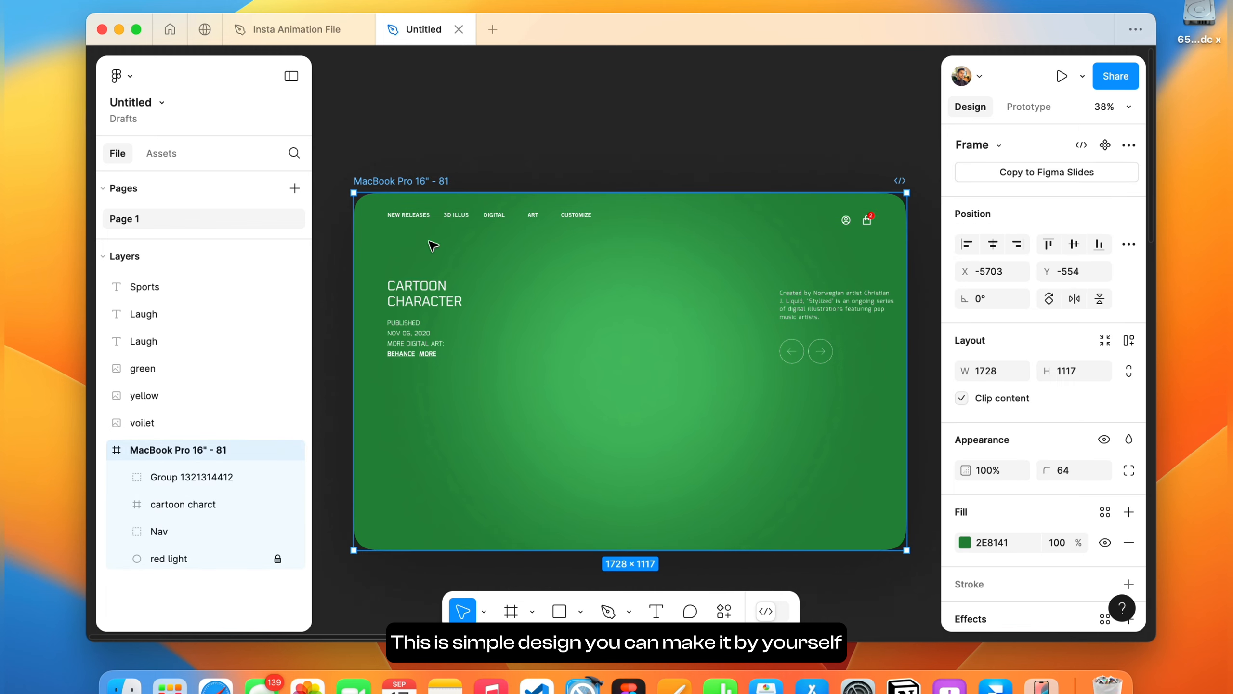
left_click(420, 320)
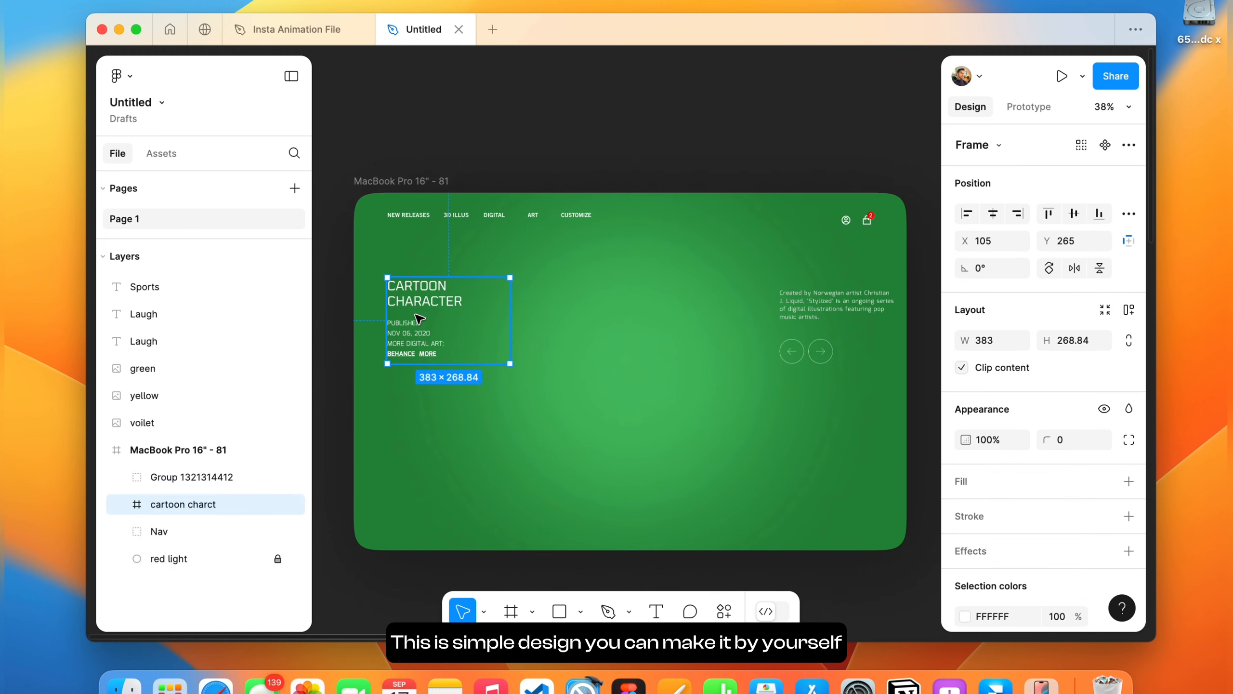
double_click(847, 314)
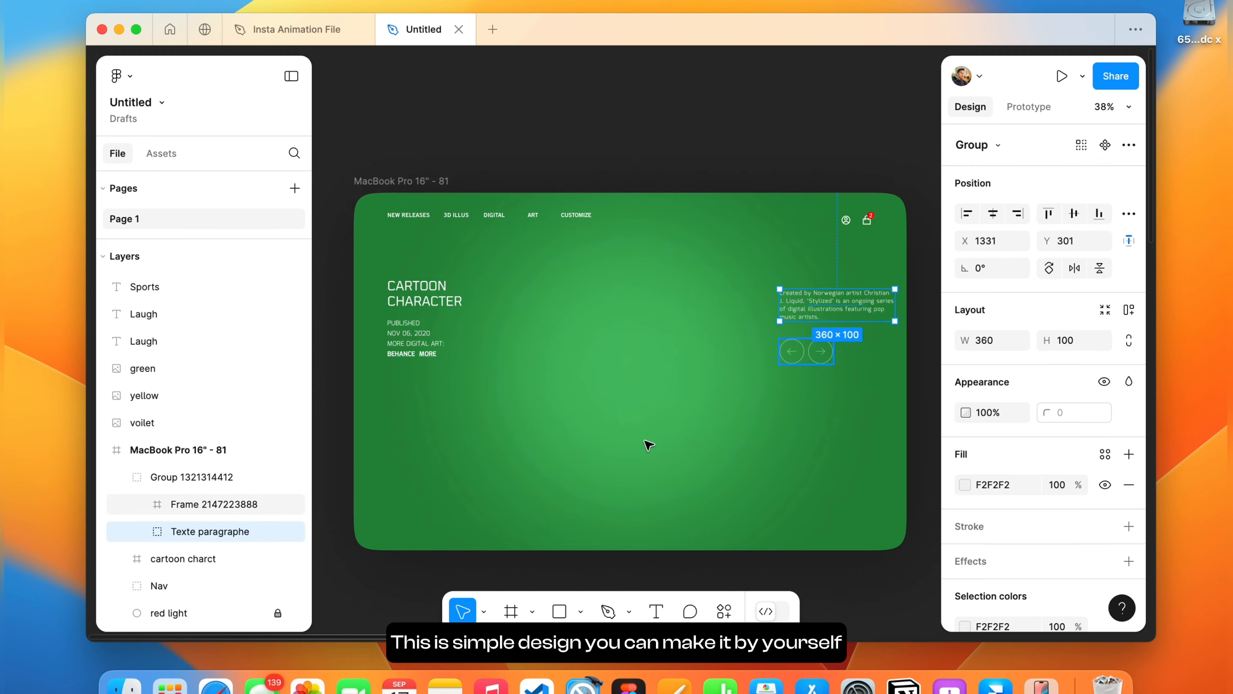
left_click(487, 221)
scroll(534, 226, "down", 3)
left_click(592, 229)
scroll(595, 228, "down", 3)
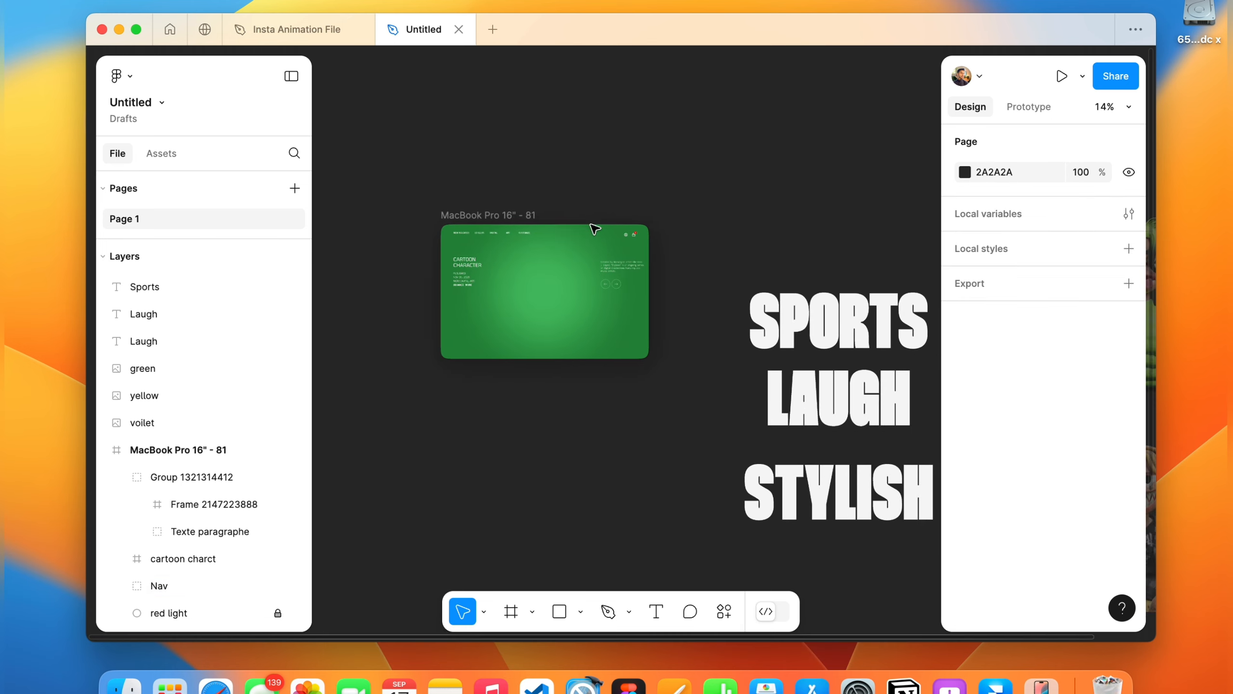
Examine the Sports, Laugh and Stylish title texts placed beside the frame.
scroll(595, 229, "right", 5)
scroll(595, 229, "down", 2)
left_click(646, 255)
left_click(646, 331)
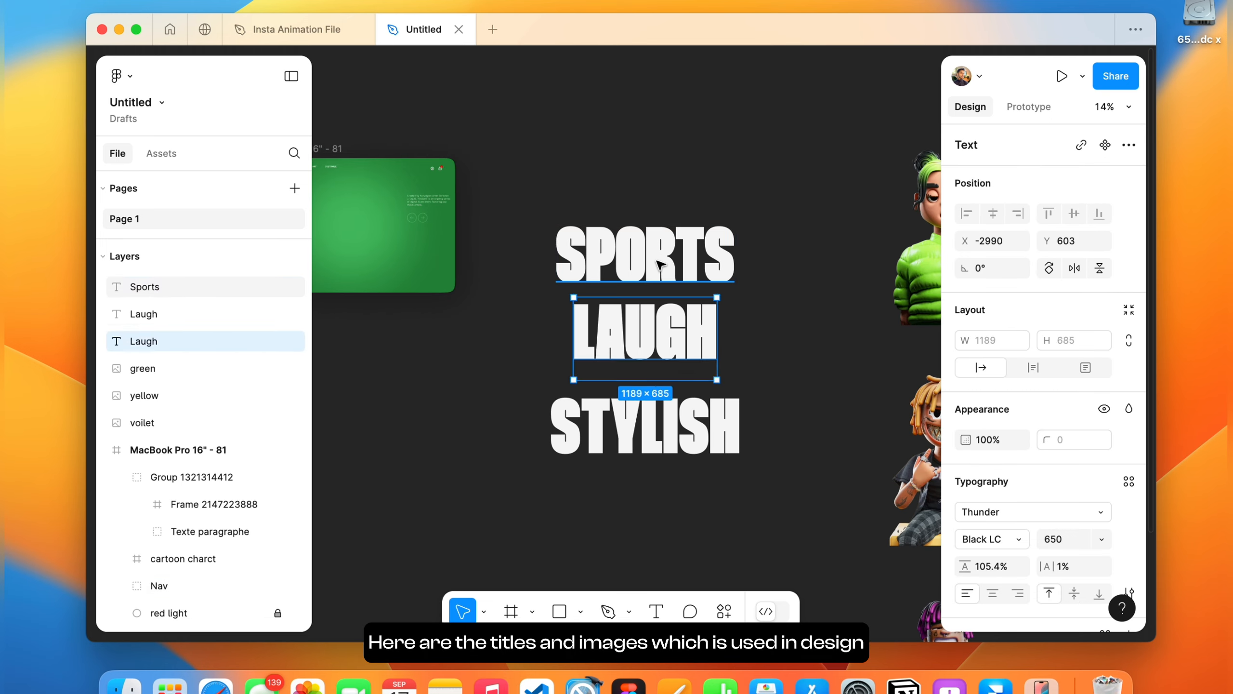
left_click_drag(660, 265, 698, 186)
left_click_drag(646, 335, 511, 468)
left_click_drag(625, 422, 713, 493)
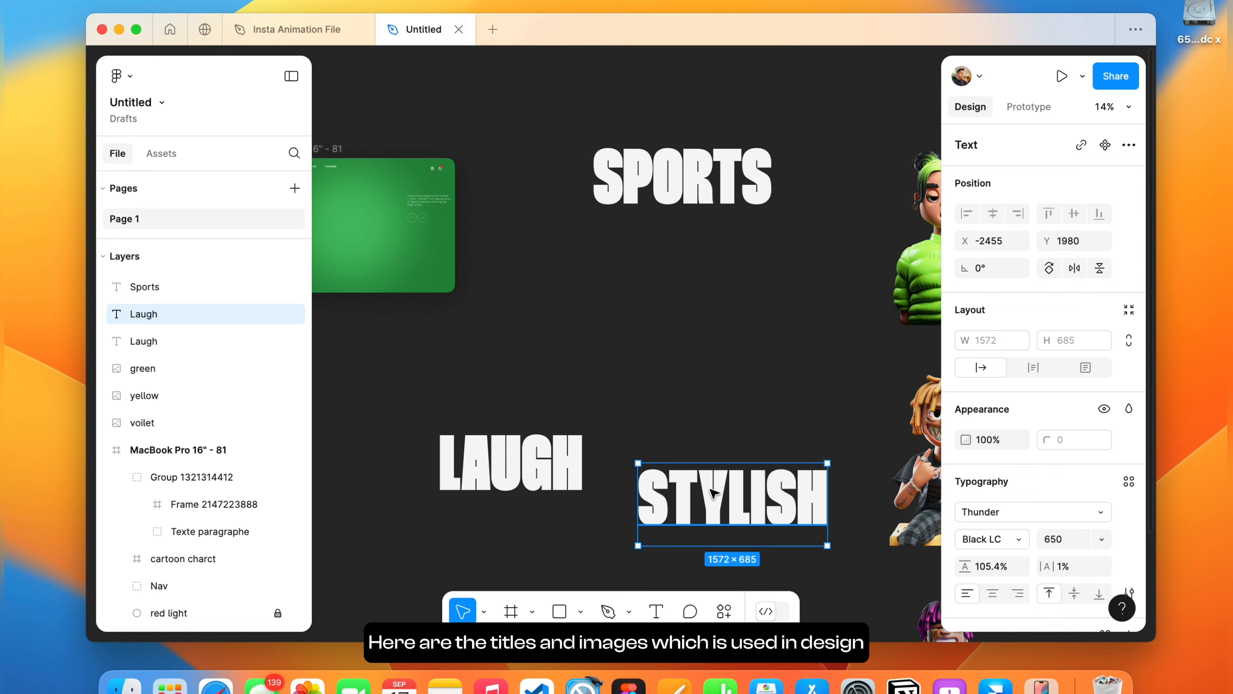
key("super+z")
key("super+z")
key("super+z")
left_click(638, 203)
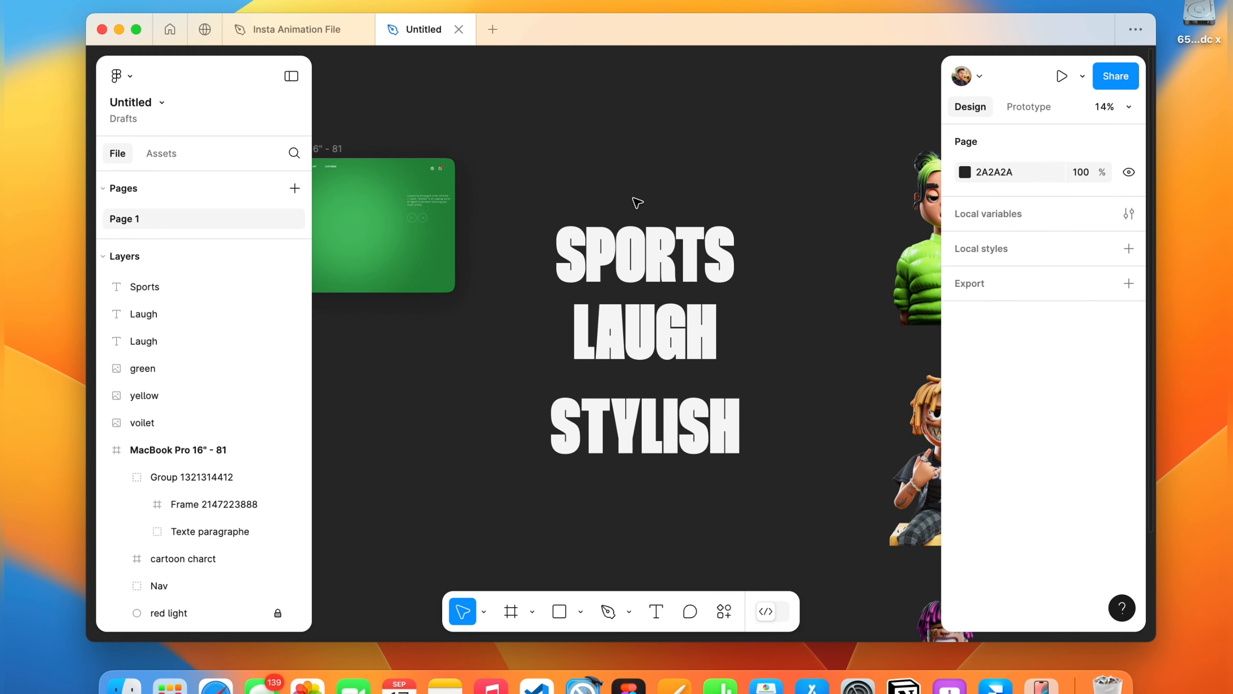
left_click_drag(638, 203, 644, 471)
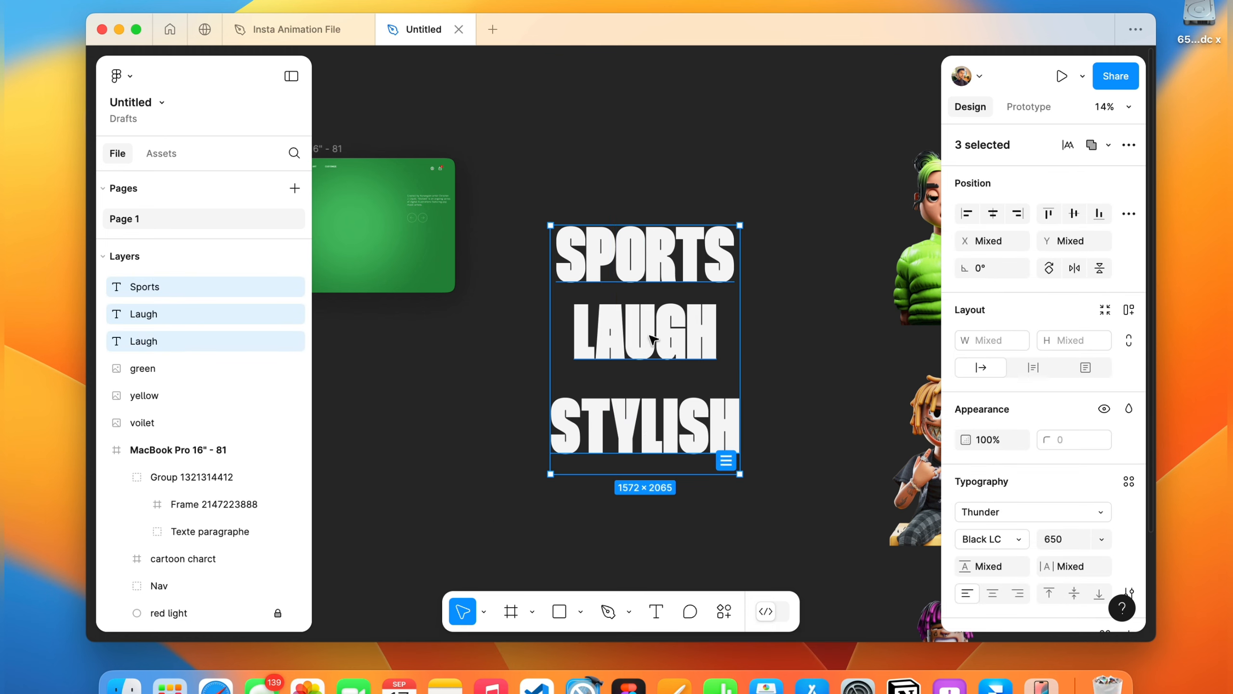
scroll(653, 339, "left", 3)
scroll(654, 338, "down", 3)
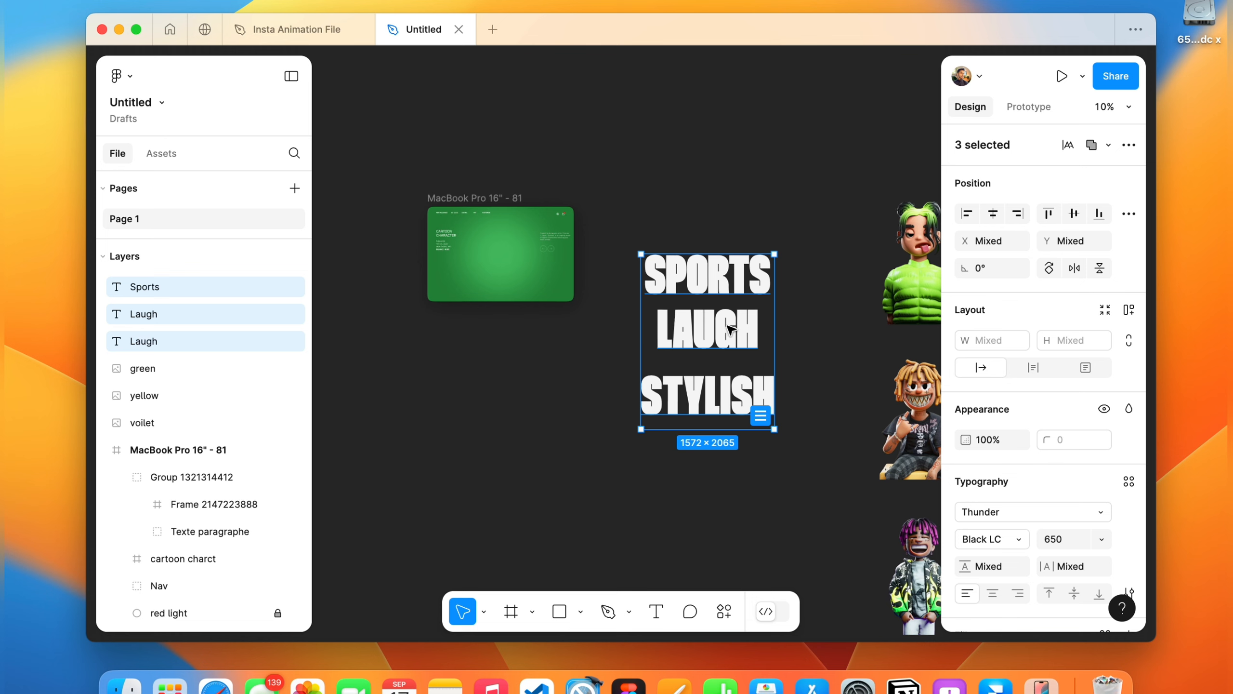
scroll(687, 330, "right", 3)
left_click(697, 154)
scroll(689, 140, "down", 2)
scroll(689, 141, "right", 2)
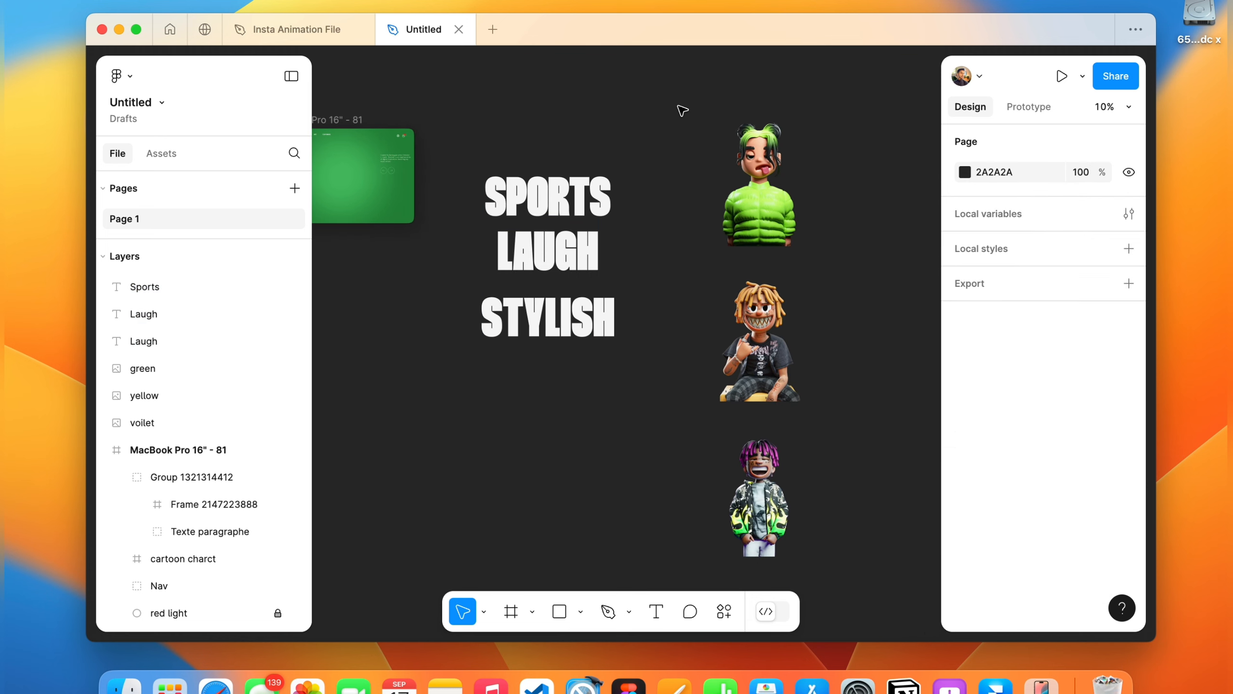
Move the three character images (green, yellow, voilet) to just below the MacBook Pro frame.
left_click_drag(679, 106, 827, 561)
left_click_drag(786, 358, 407, 497)
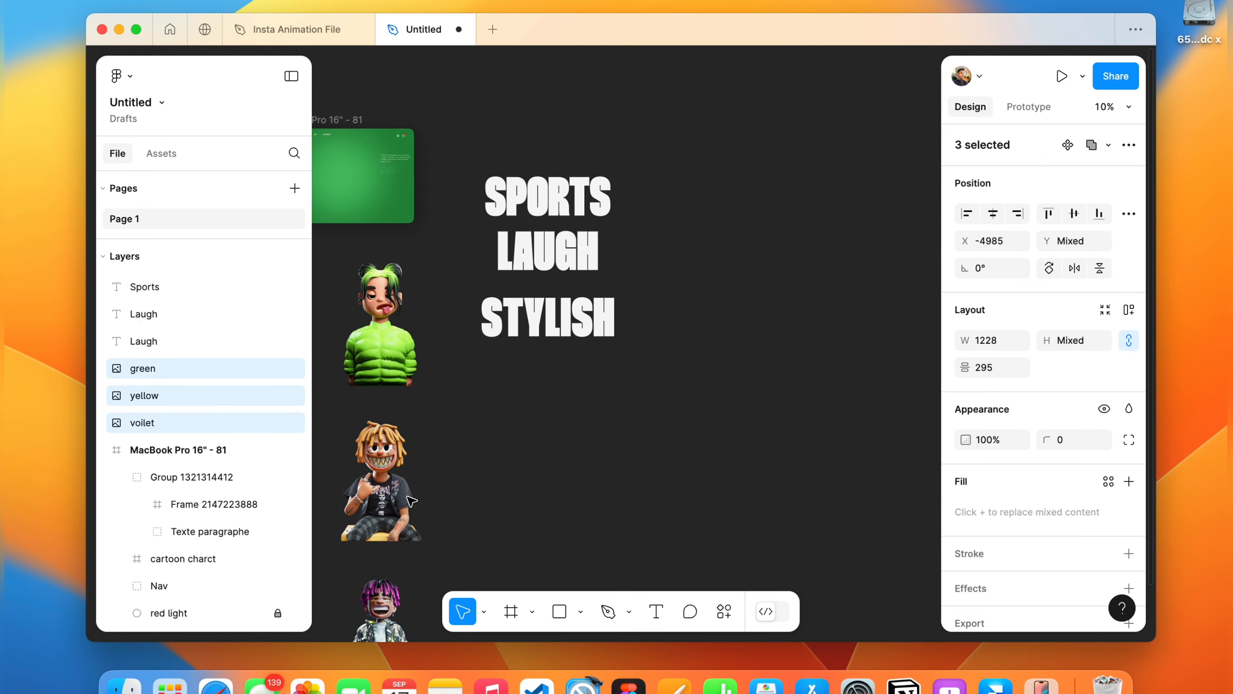
scroll(406, 497, "left", 4)
left_click_drag(597, 488, 588, 431)
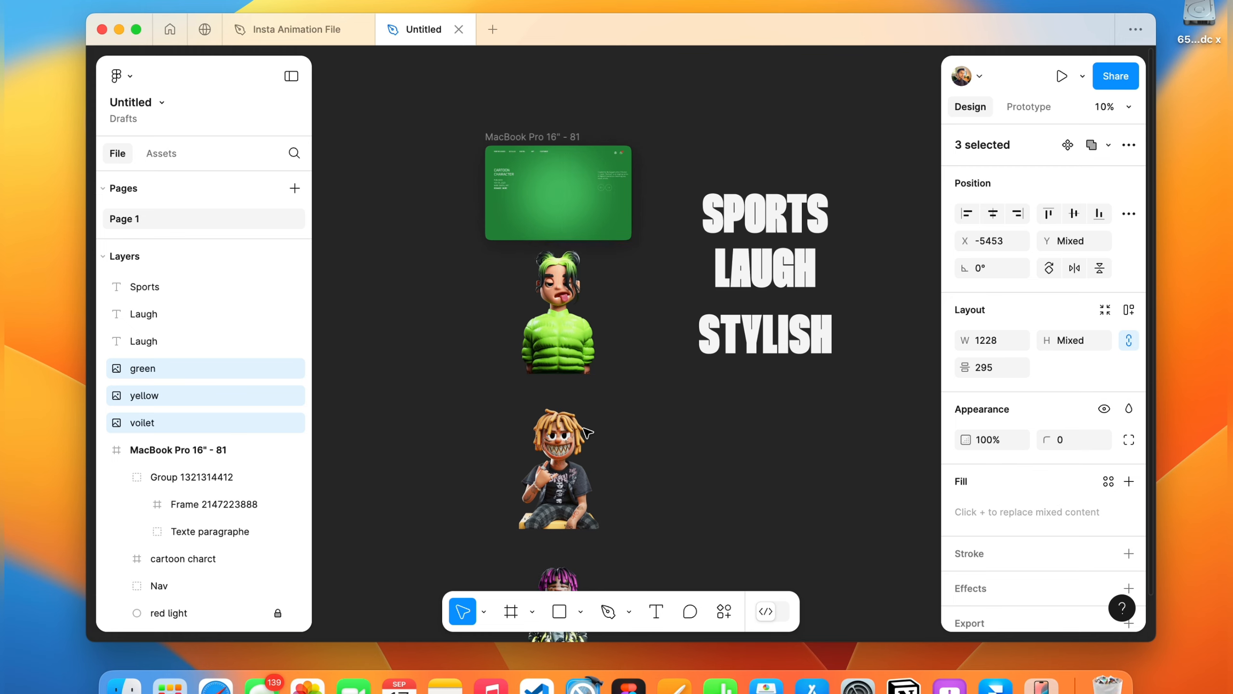
scroll(588, 432, "down", 3)
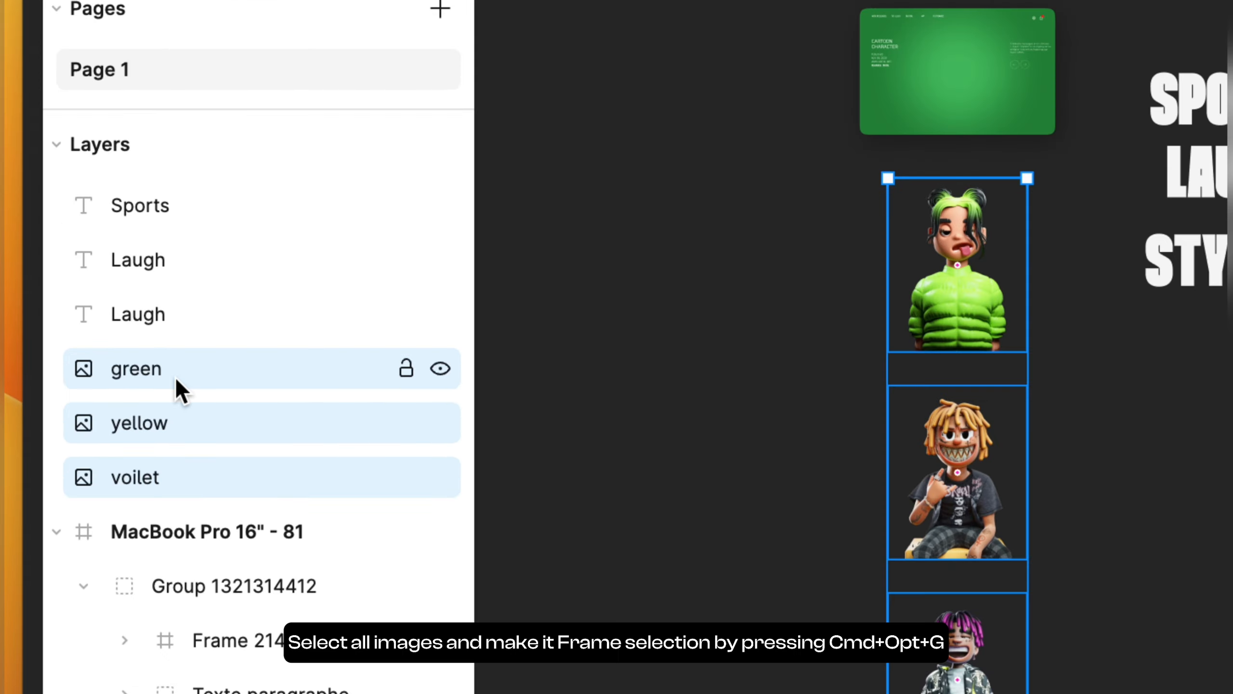
Wrap the three character images in a new frame and rename it cartoon.
key("super+alt+g")
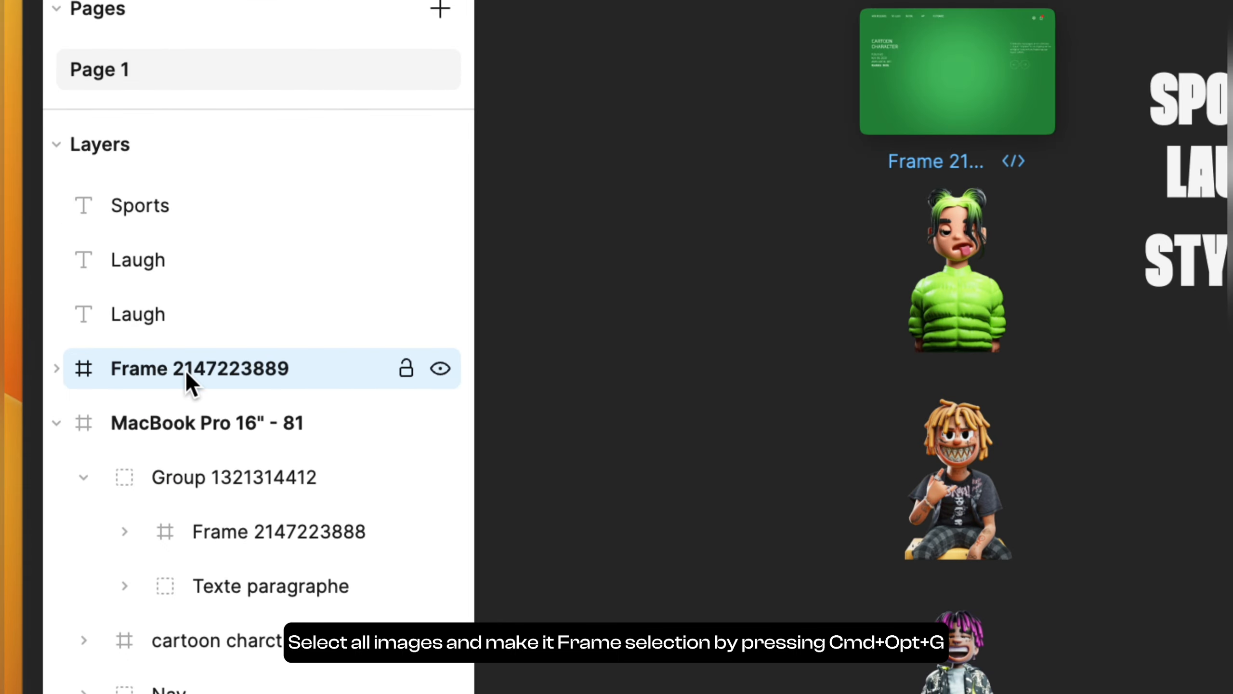
double_click(185, 367)
type("cartoon")
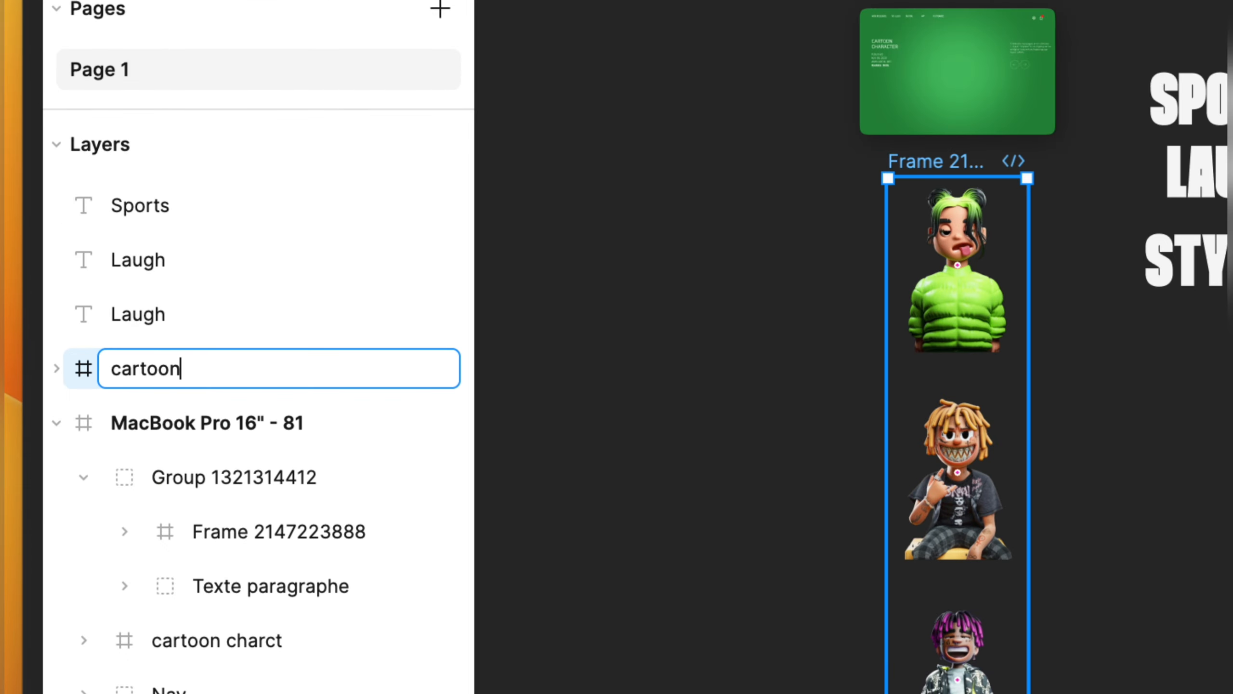
key("Return")
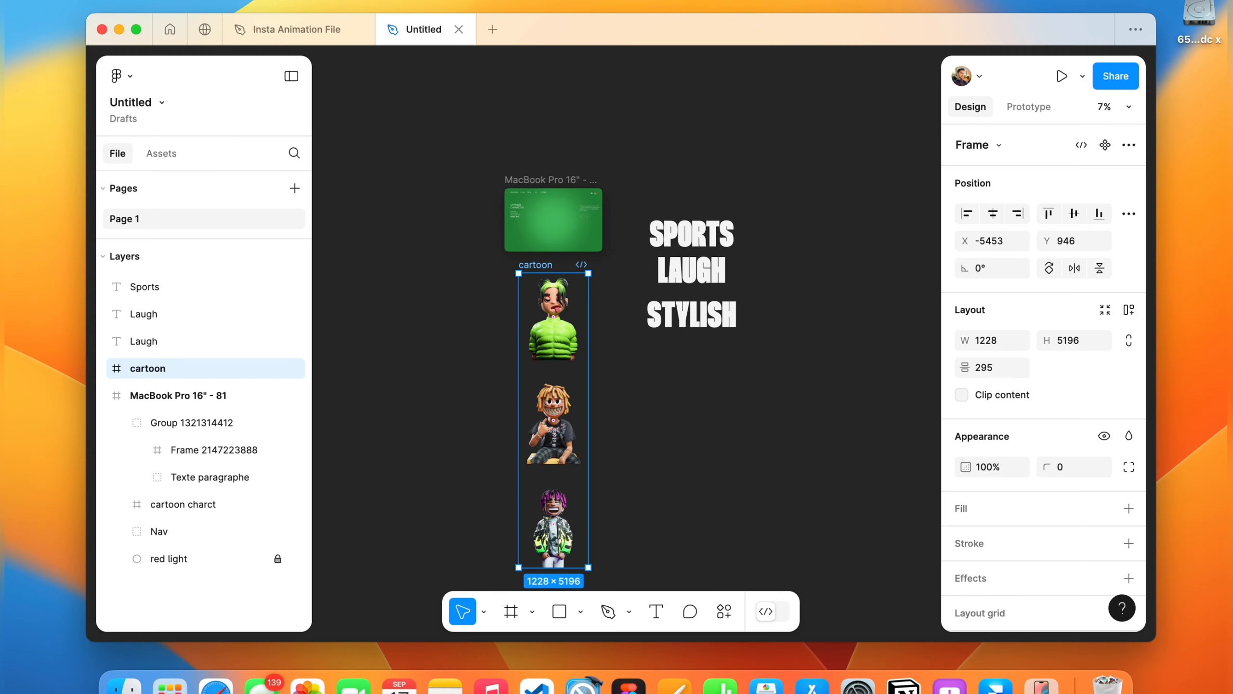
Place the cartoon frame inside the MacBook Pro frame at about X 250, Y 30.
left_click_drag(148, 369, 150, 405)
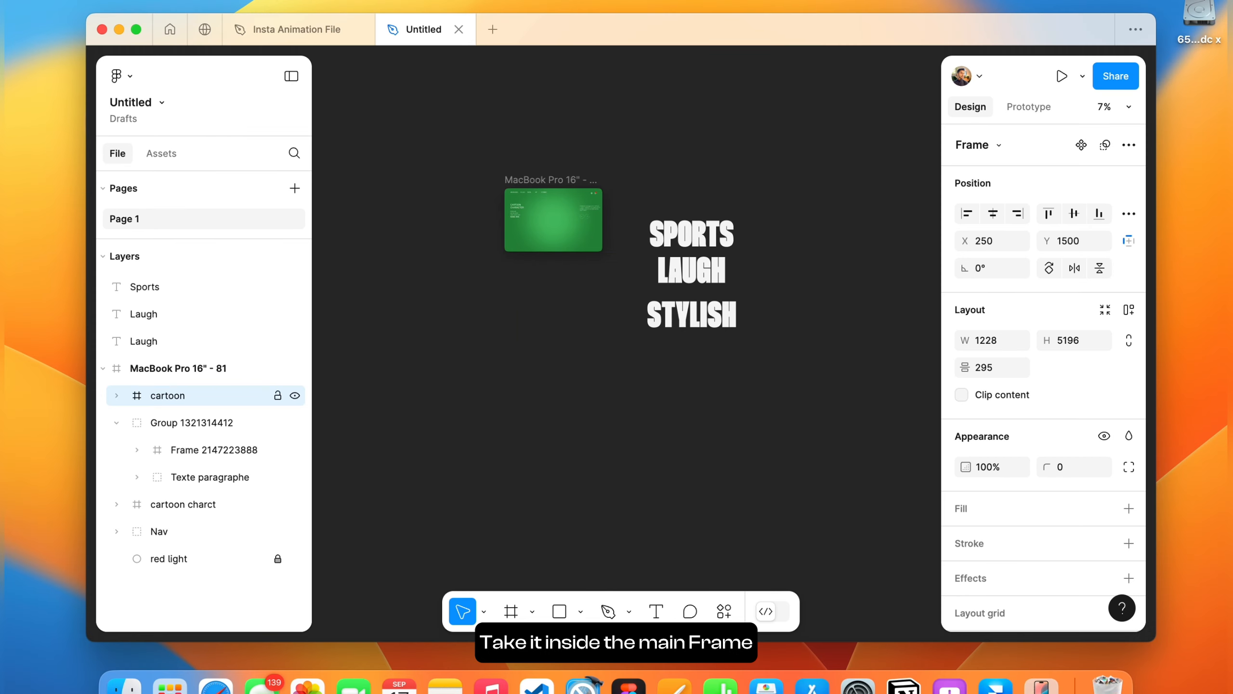
left_click_drag(554, 420, 552, 339)
scroll(566, 227, "up", 5)
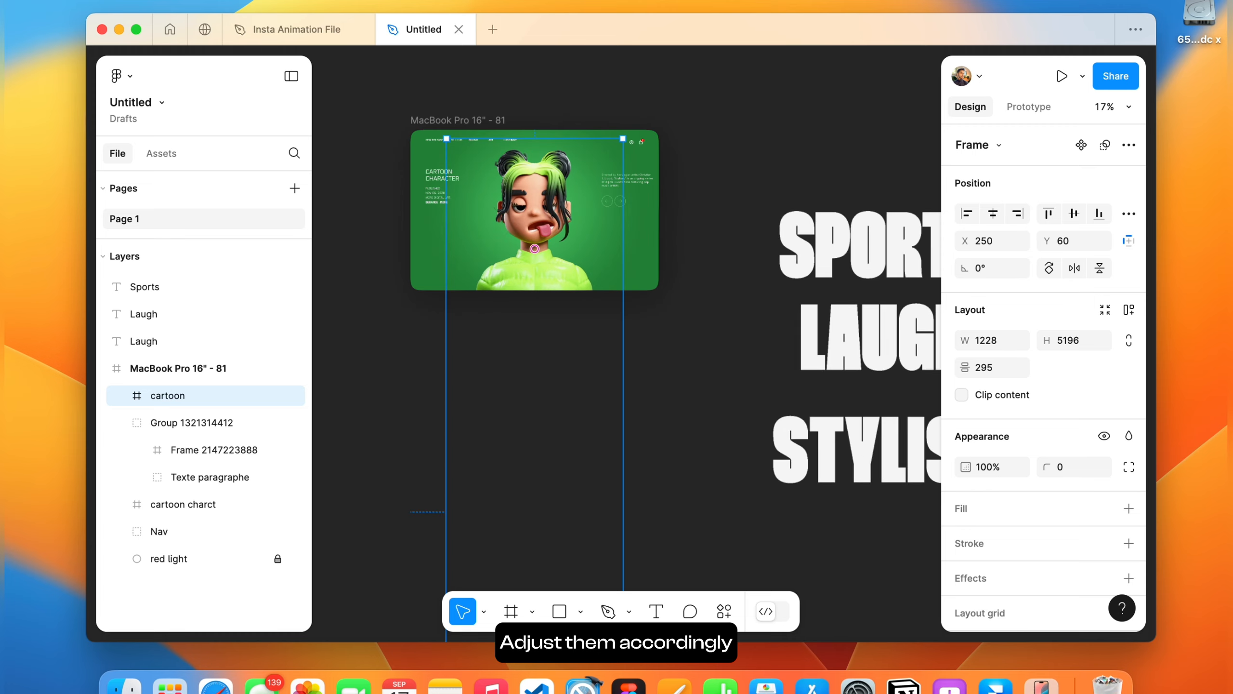
left_click_drag(565, 227, 566, 221)
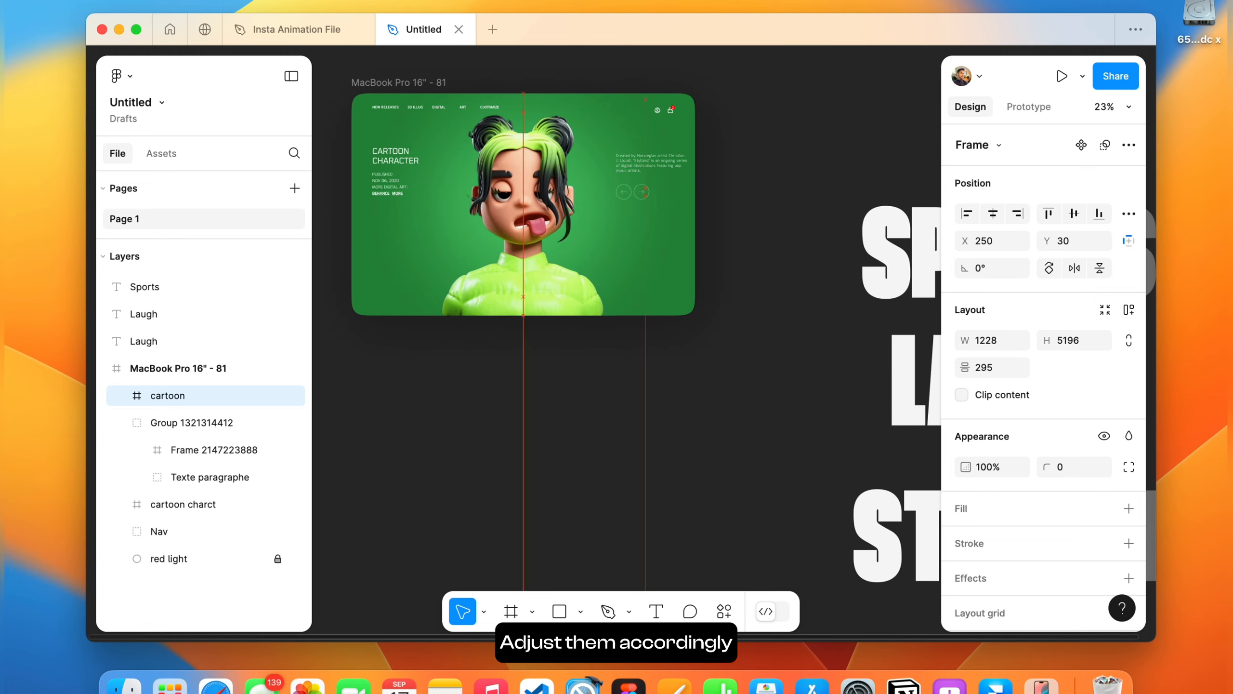
scroll(561, 240, "down", 4)
scroll(560, 240, "down", 2)
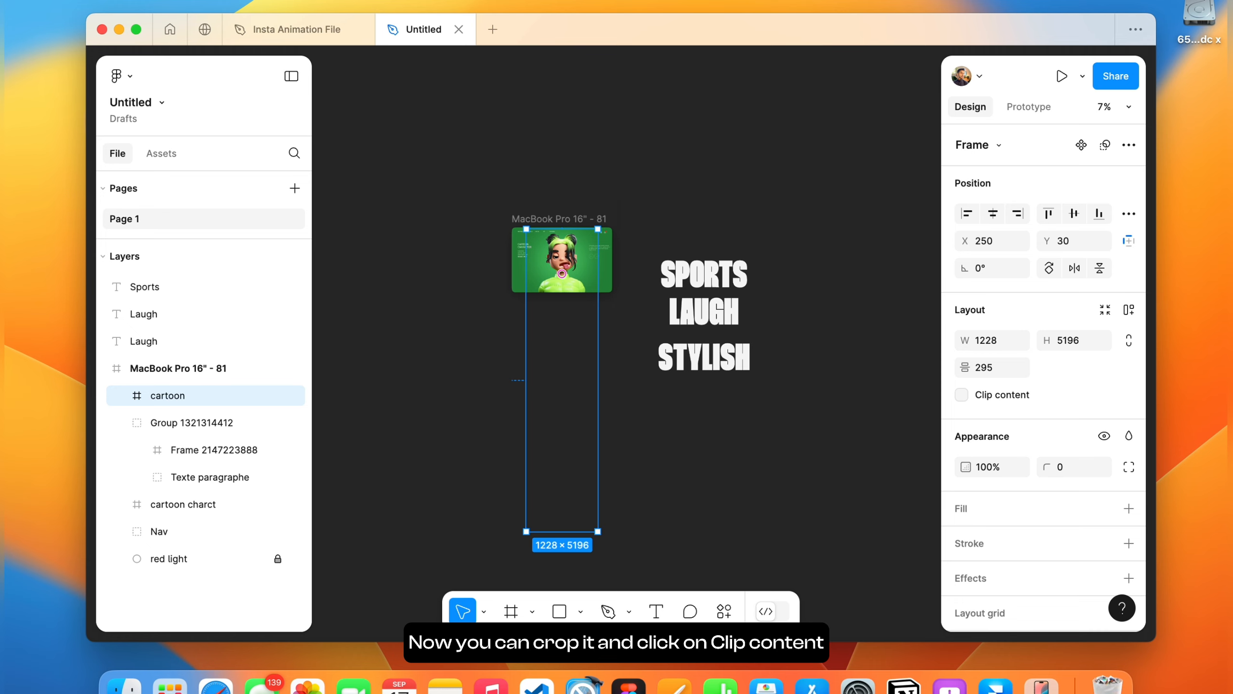
Crop the cartoon frame to about 1087 high so only the first character shows, clipping its content.
left_click_drag(561, 487, 561, 248)
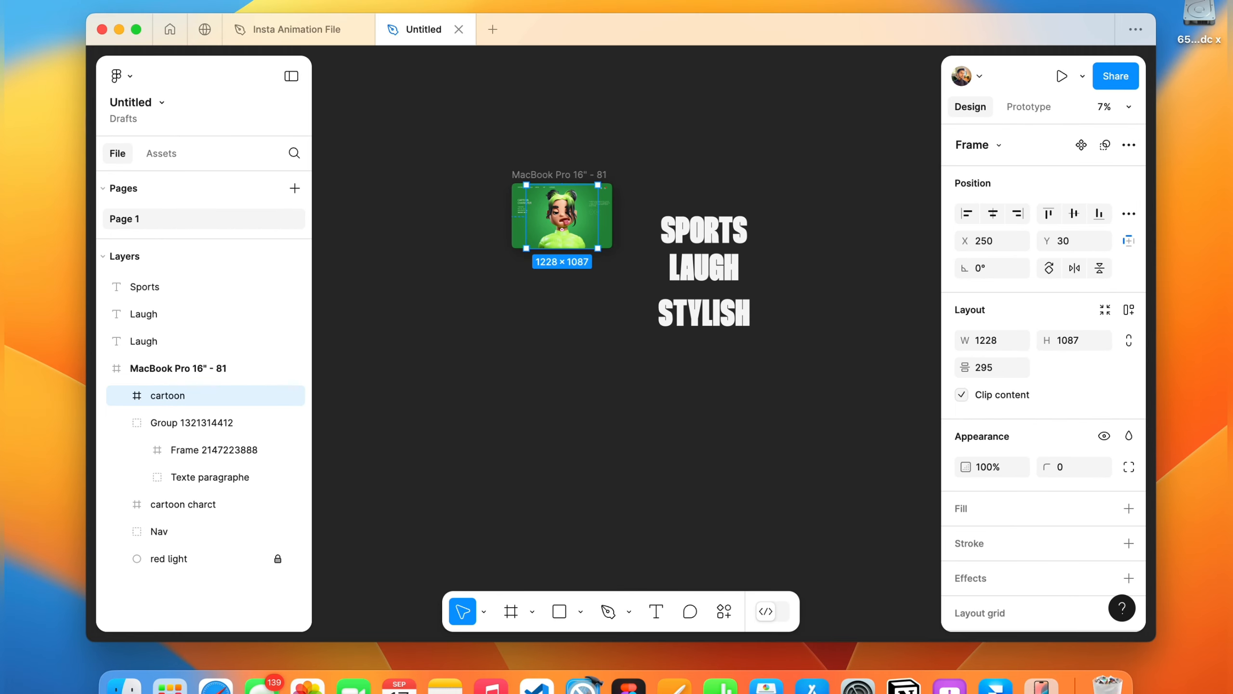
key("Escape")
Drag the three title texts onto the MacBook Pro frame on the canvas.
scroll(626, 306, "up", 2)
scroll(627, 306, "right", 1)
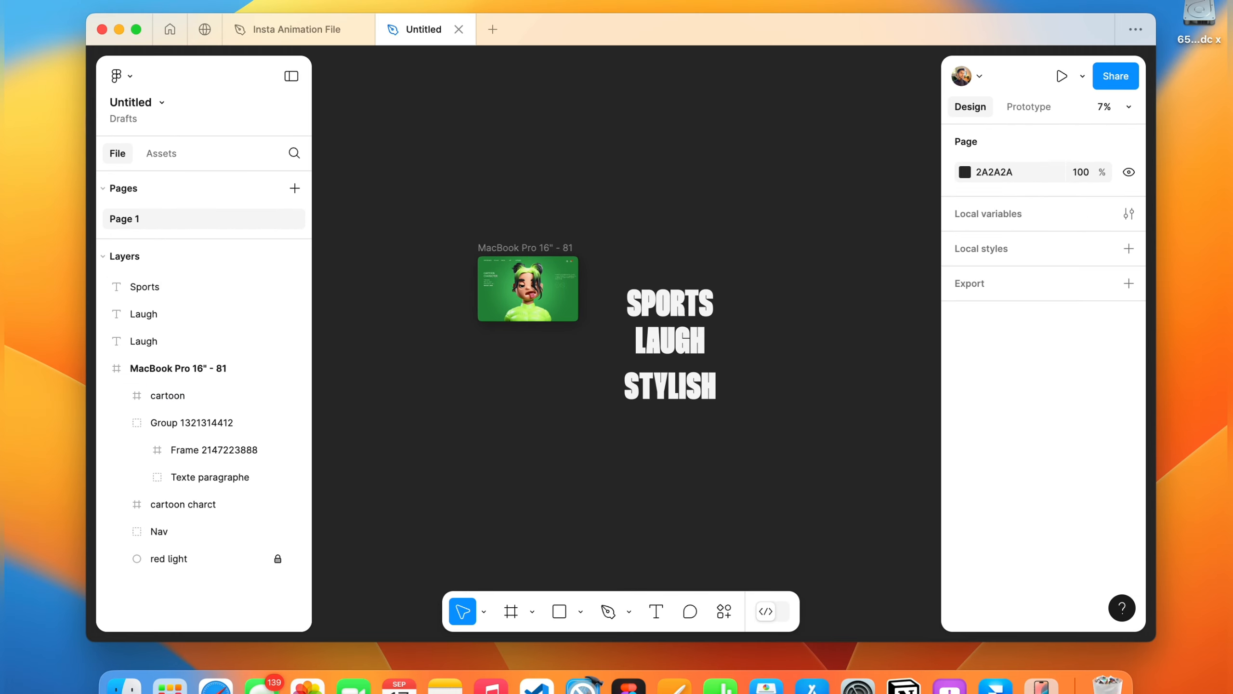
left_click_drag(652, 266, 695, 413)
left_click_drag(670, 340, 528, 340)
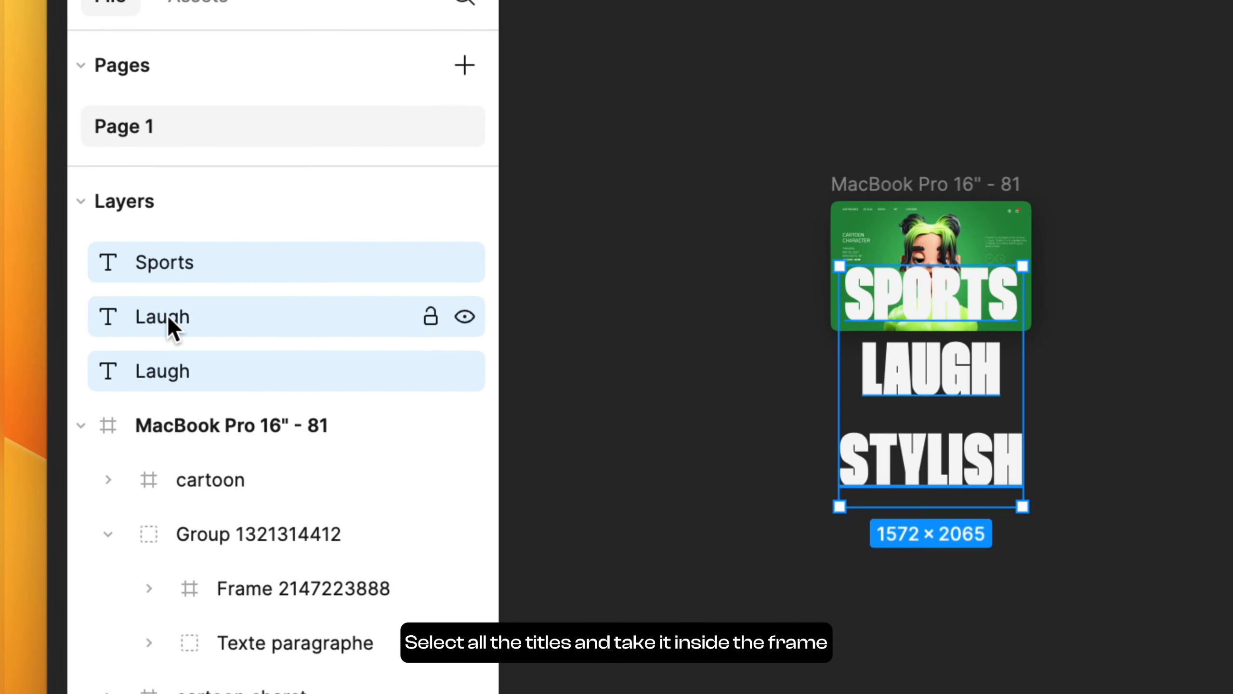
Nest the three titles inside the MacBook Pro frame, layered beneath the cartoon frame.
left_click_drag(145, 317, 146, 373)
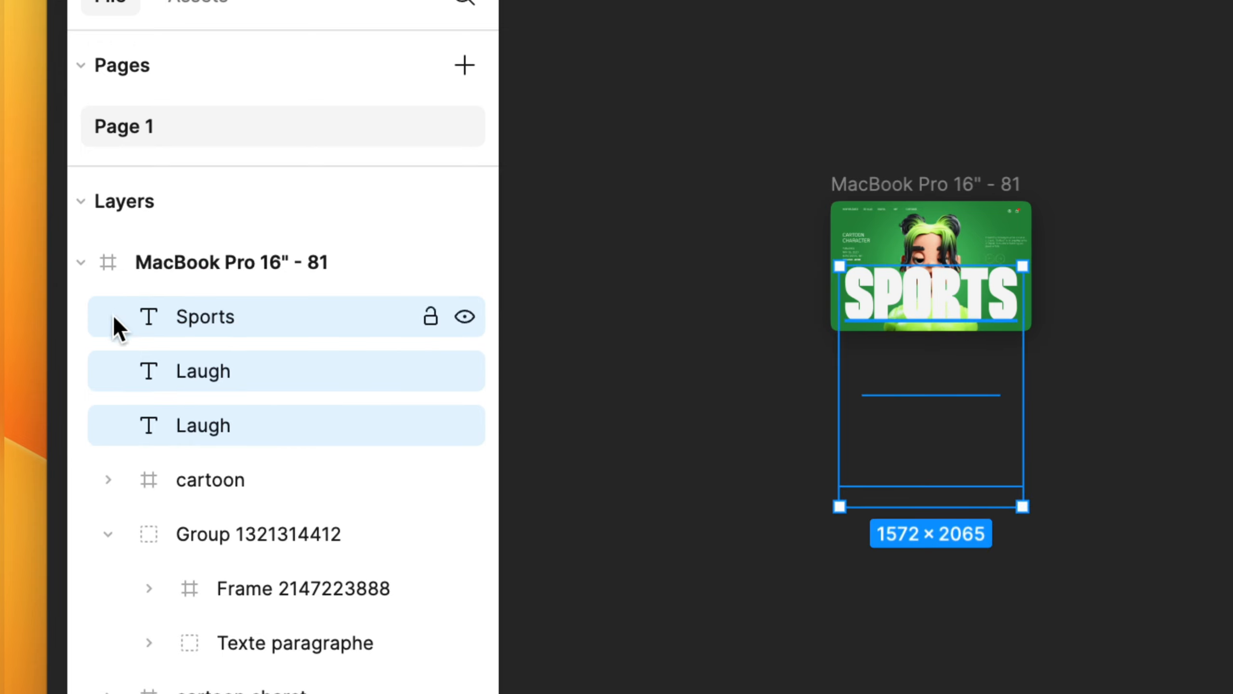
left_click_drag(181, 374, 171, 502)
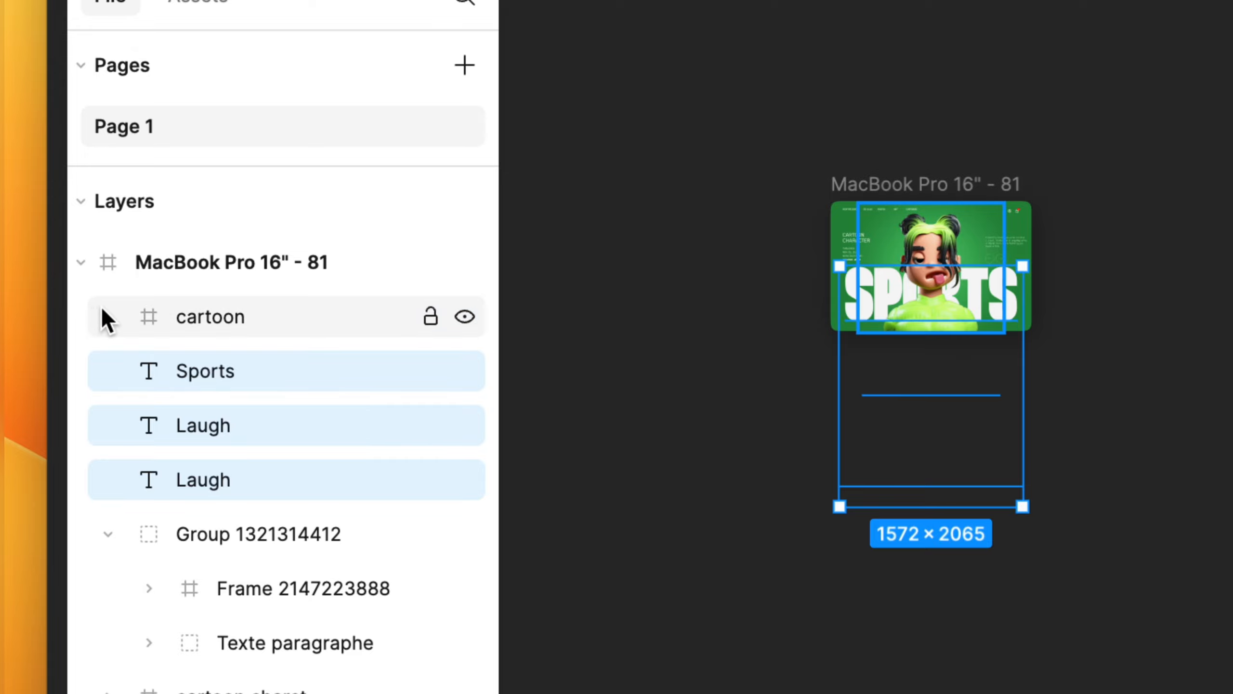
scroll(917, 366, "right", 5)
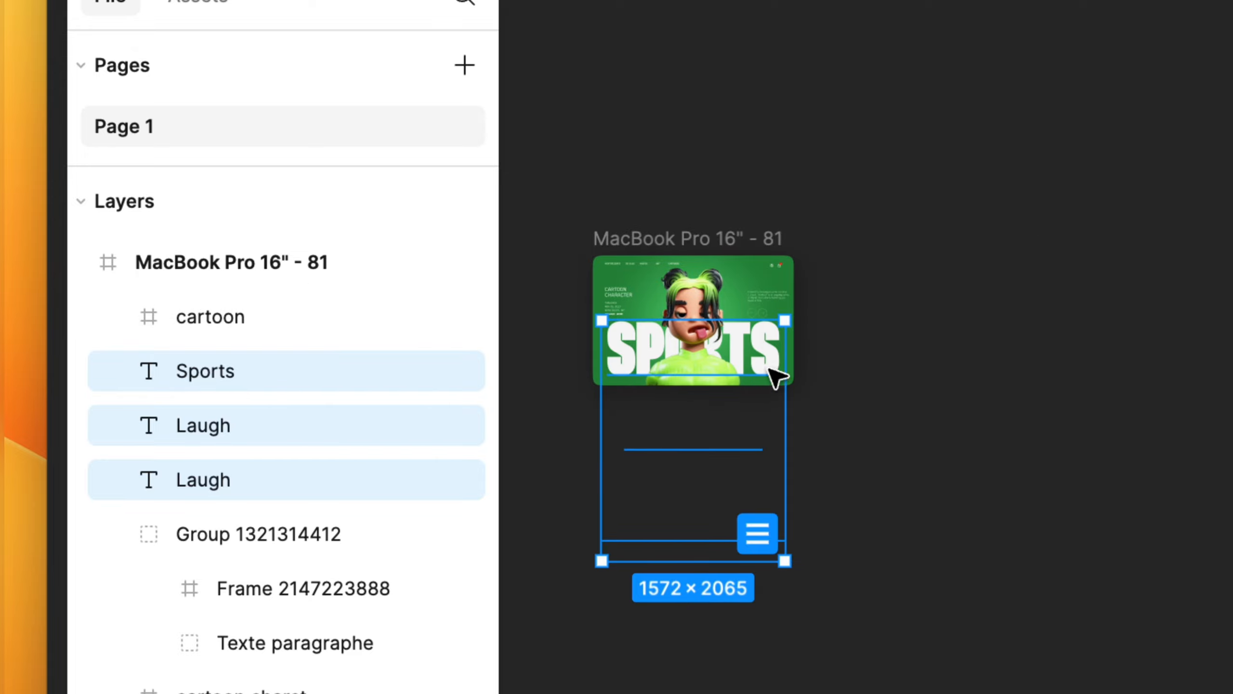
left_click_drag(773, 379, 773, 380)
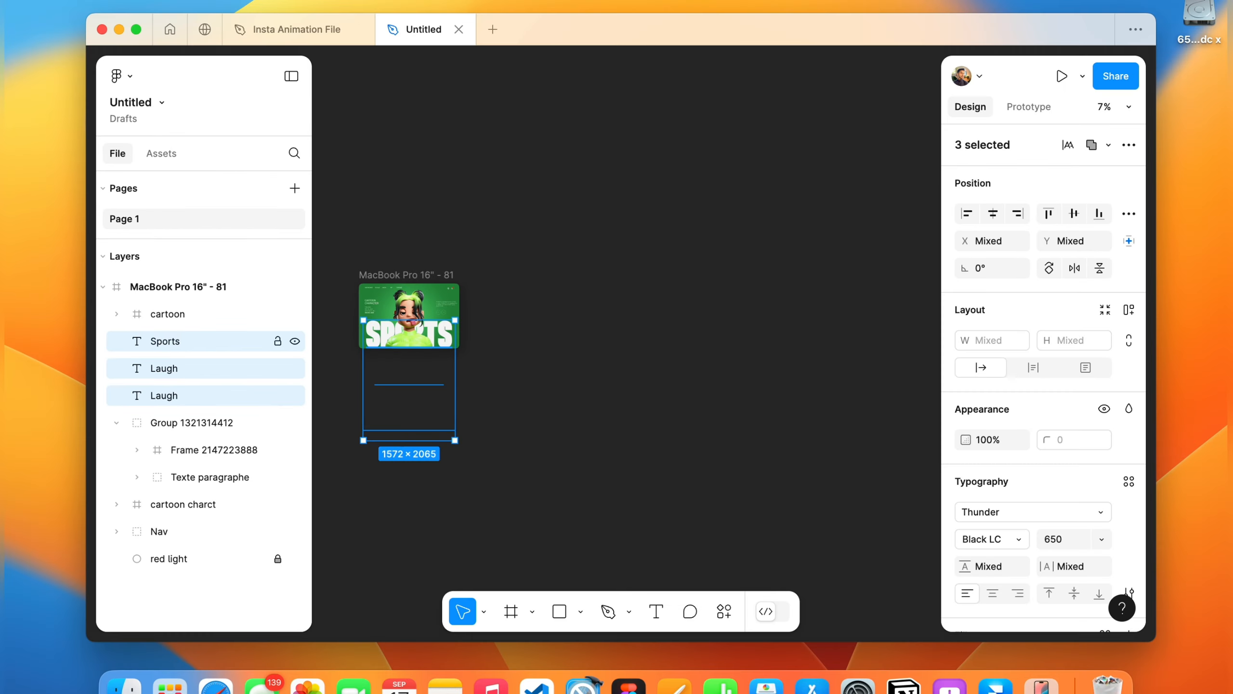
Move the Sports title up slightly to Y 600 within the MacBook Pro frame.
scroll(508, 310, "left", 3)
scroll(508, 310, "up", 4)
left_click(476, 311)
scroll(476, 306, "right", 1)
scroll(476, 306, "up", 3)
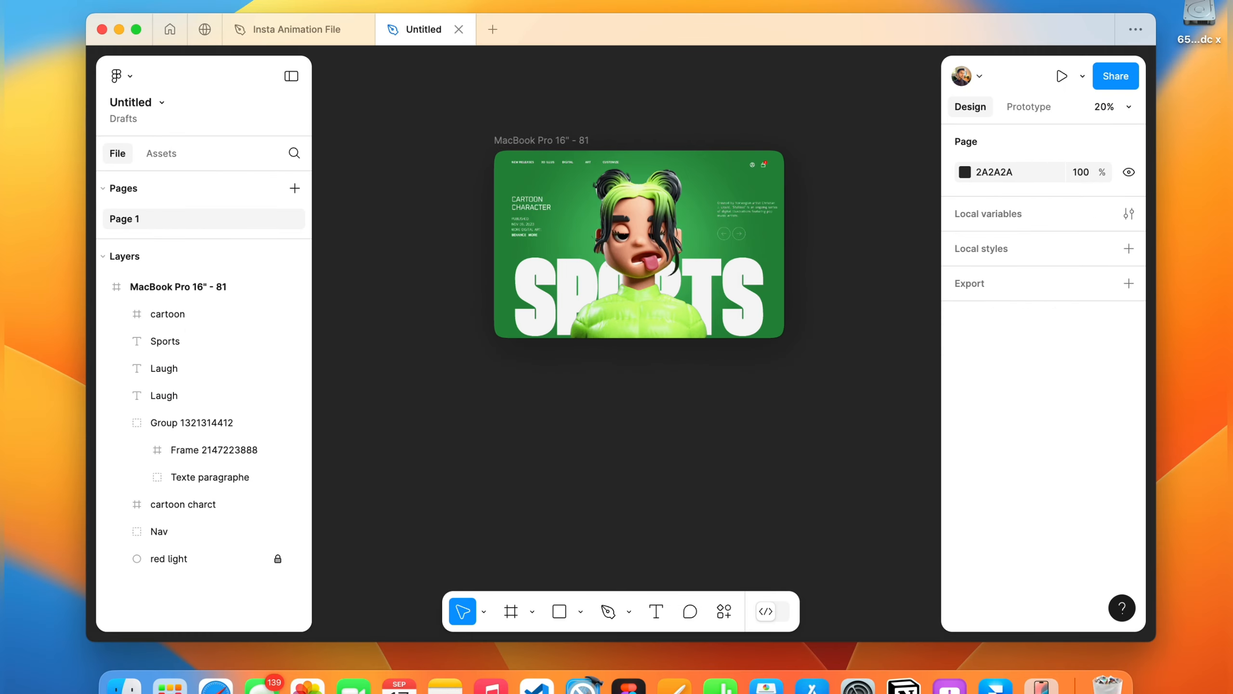
left_click(738, 262)
scroll(738, 262, "right", 2)
left_click(704, 285)
scroll(705, 285, "up", 4)
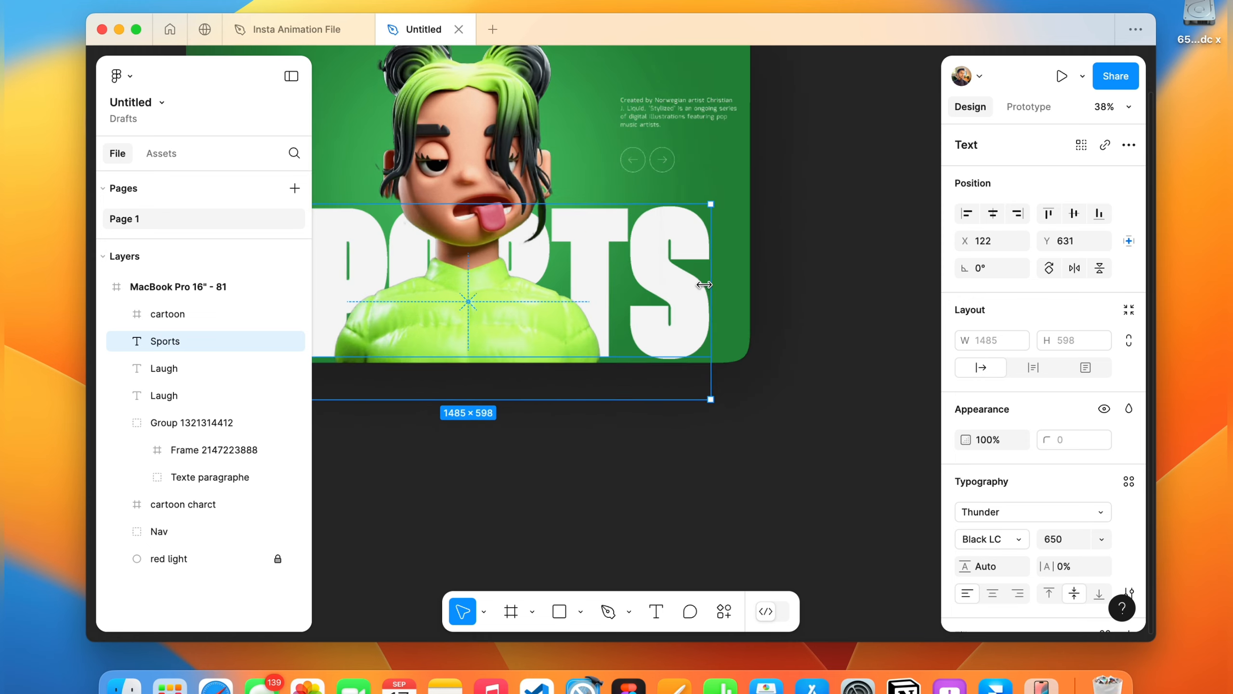
scroll(704, 285, "left", 3)
left_click_drag(705, 285, 704, 275)
scroll(806, 268, "down", 3)
scroll(807, 269, "up", 1)
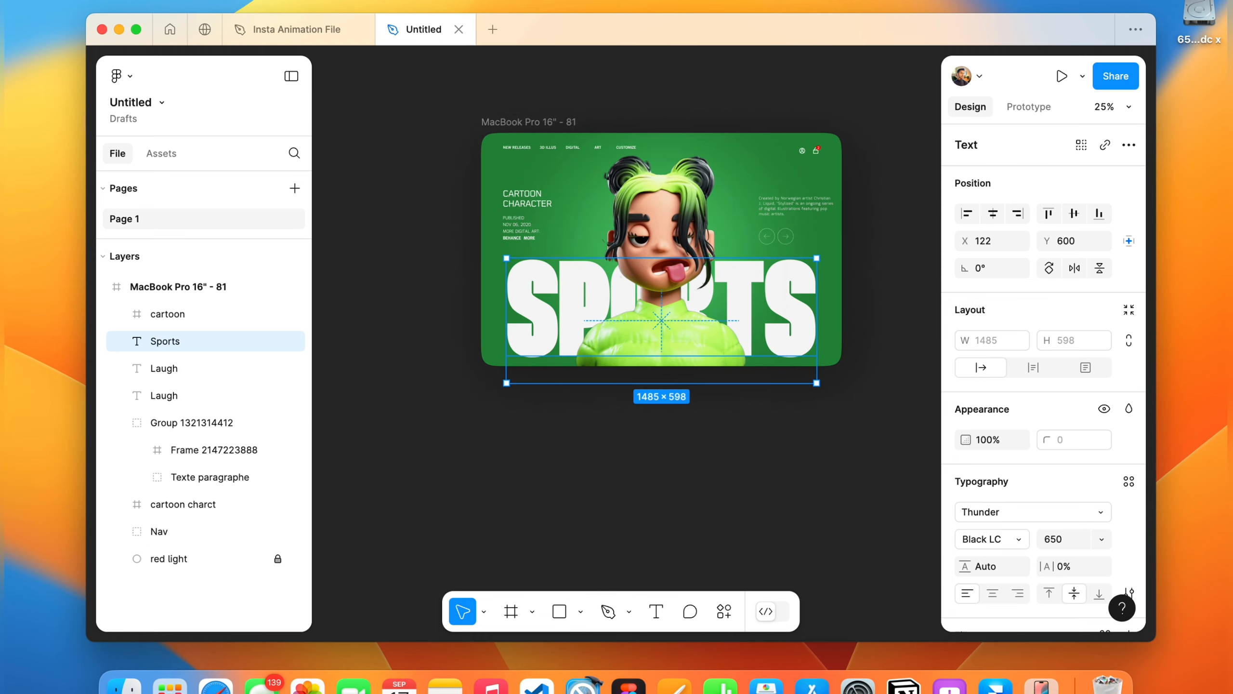
Rename the MacBook Pro frame to Sports.
key("Escape")
scroll(663, 94, "down", 3)
scroll(663, 94, "up", 2)
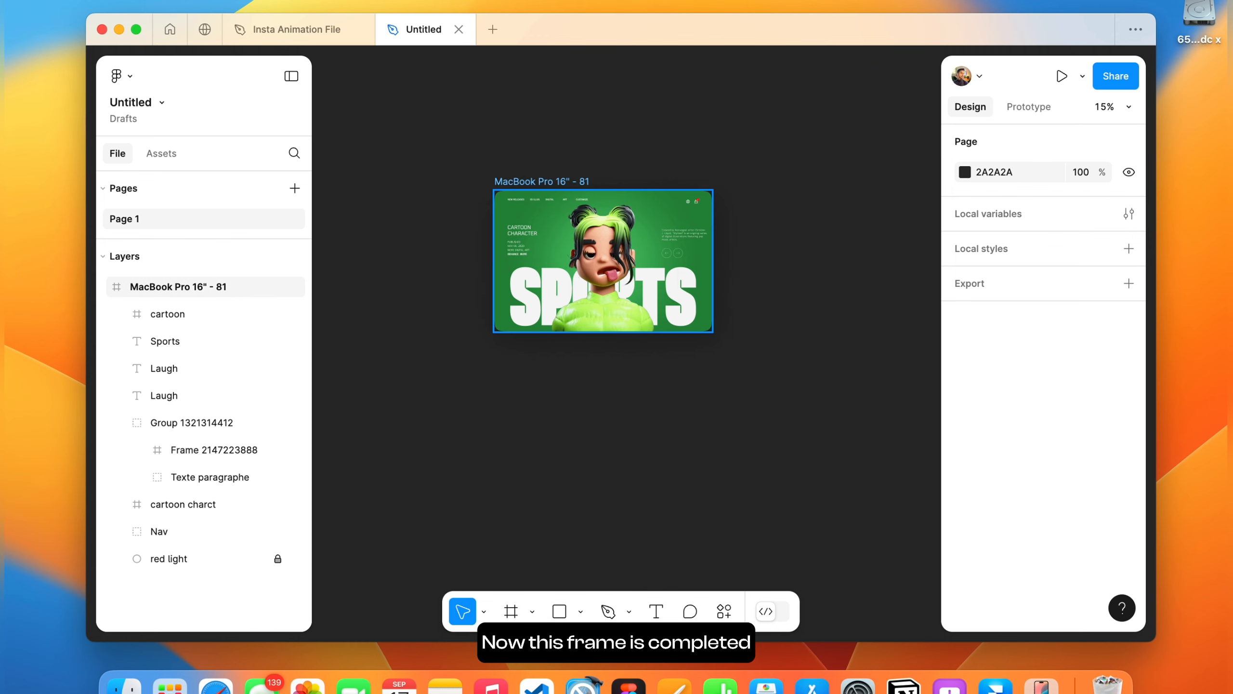
double_click(539, 181)
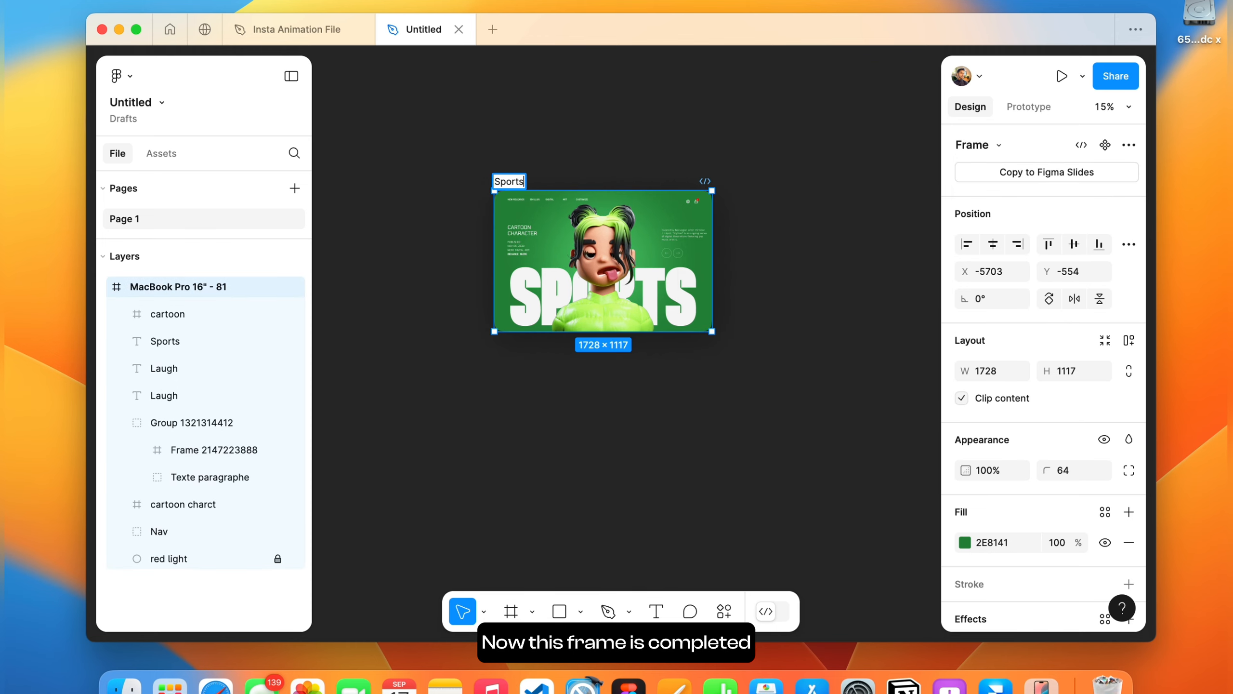
scroll(558, 184, "down", 4)
left_click(545, 329)
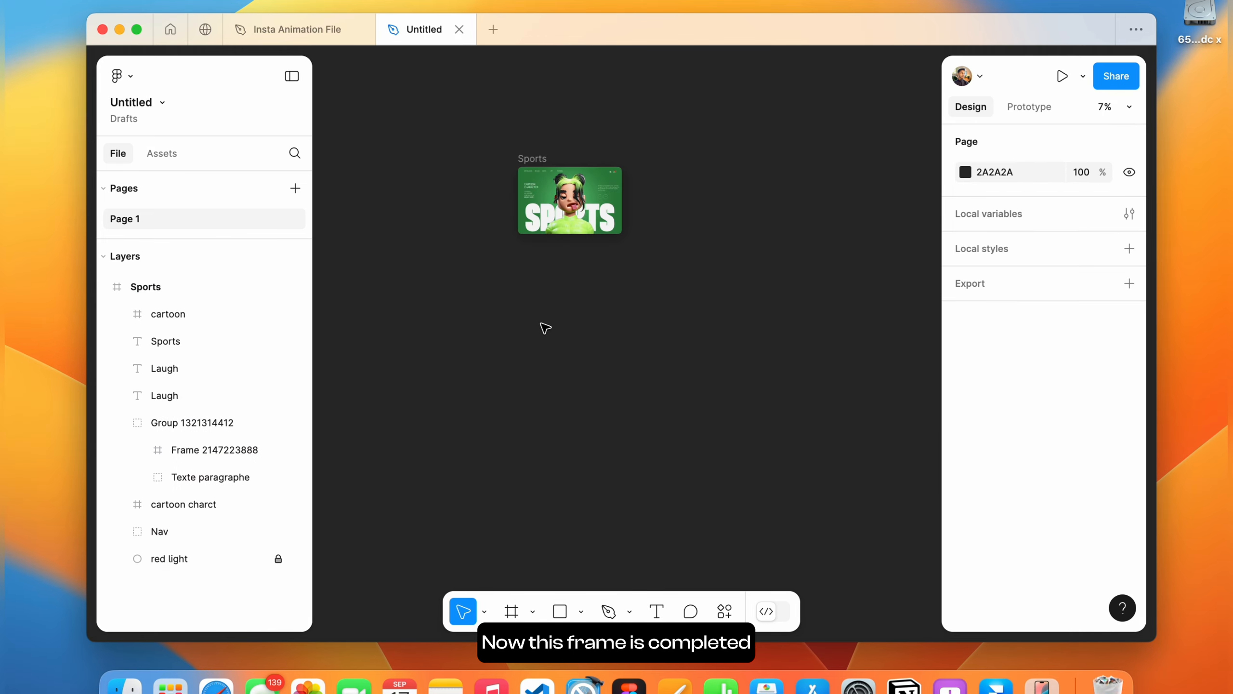
Draw a new frame about 2500 × 1639 below the Sports frame and fill it with 2E8141.
key("f")
left_click_drag(504, 288, 655, 386)
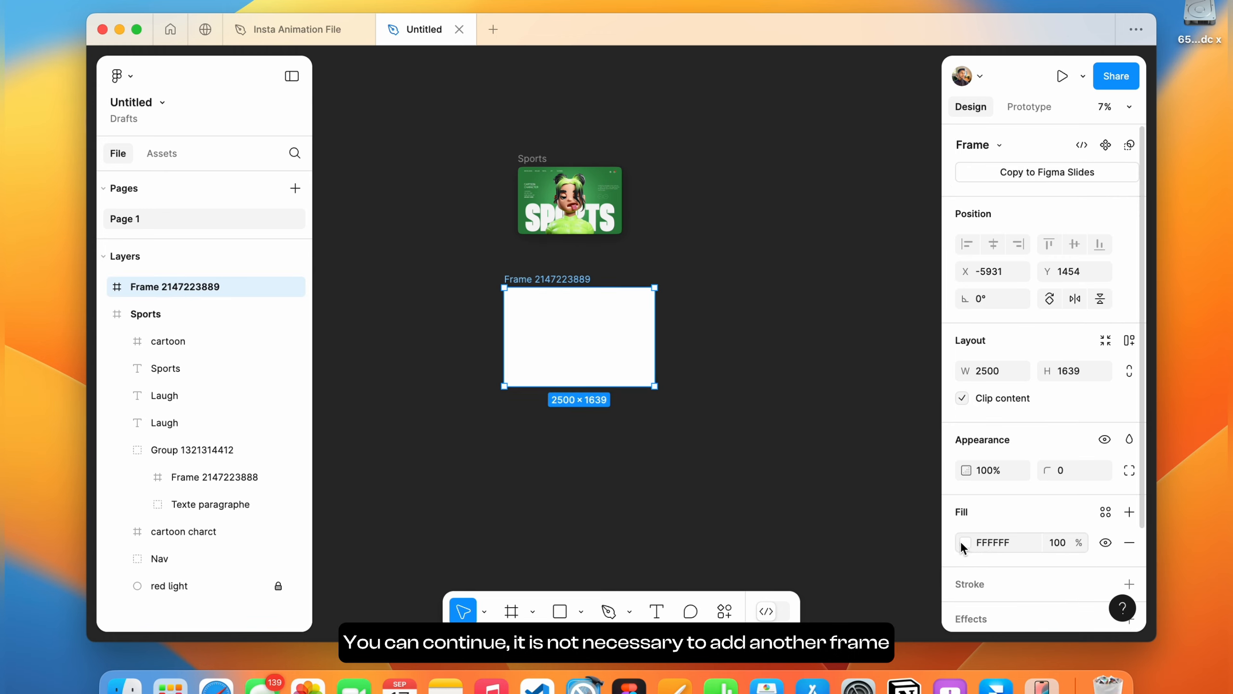
key("Tab")
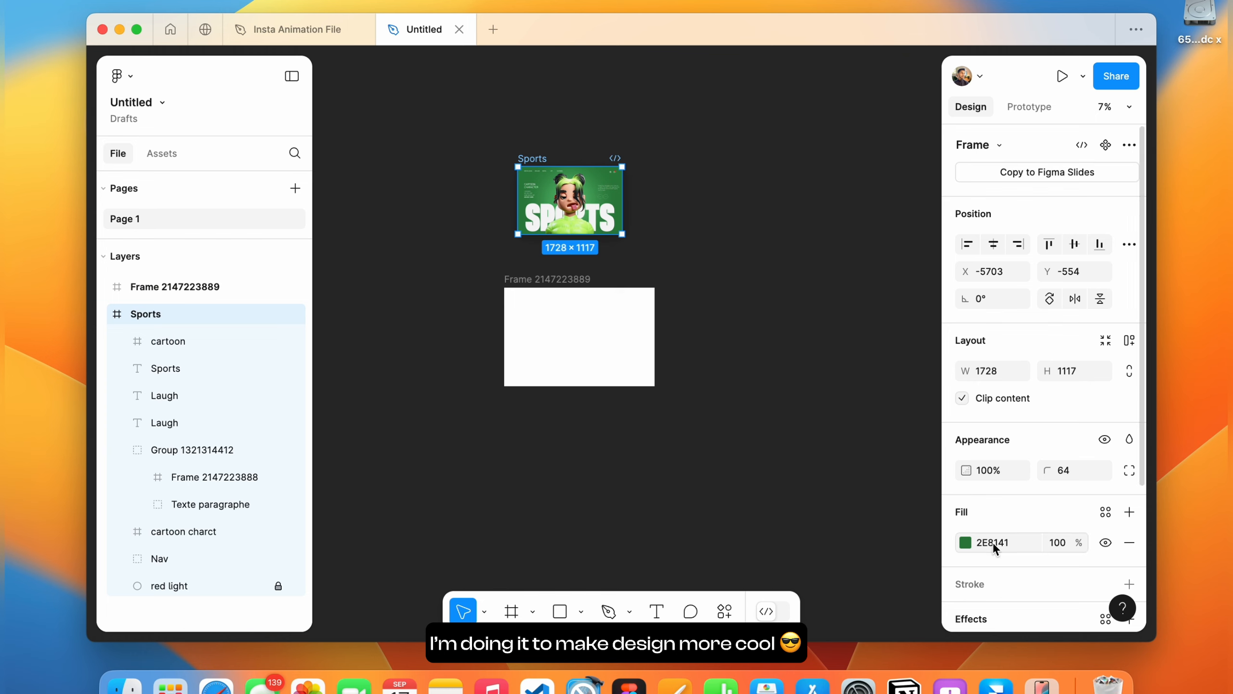
left_click(802, 384)
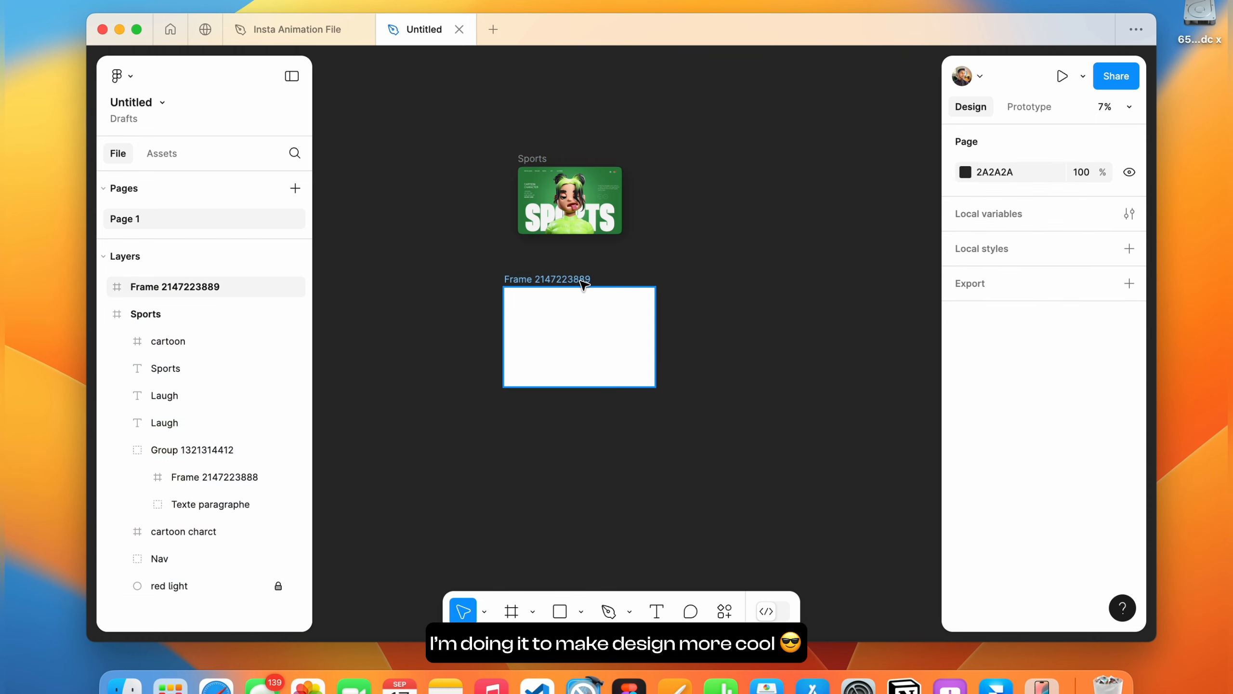
left_click(573, 278)
type("2E8141")
key("Return")
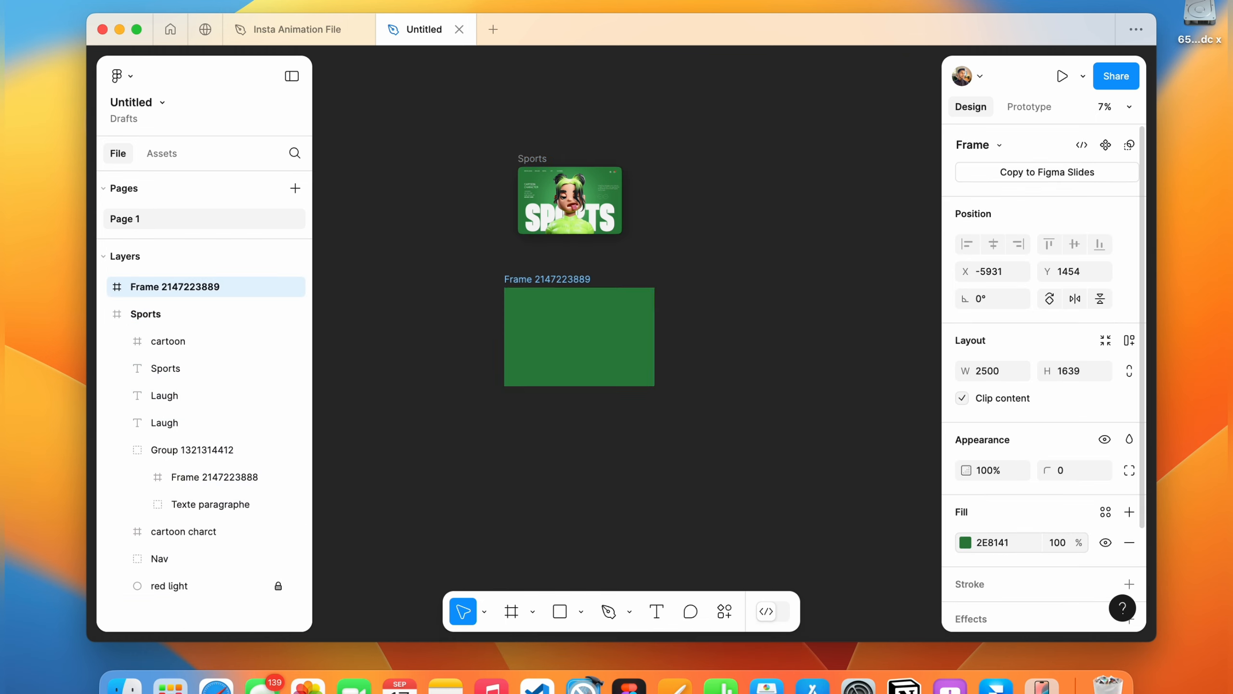
Resize the new frame to 1280 × 720 and name it Sports.
scroll(578, 306, "up", 1)
left_click(996, 371)
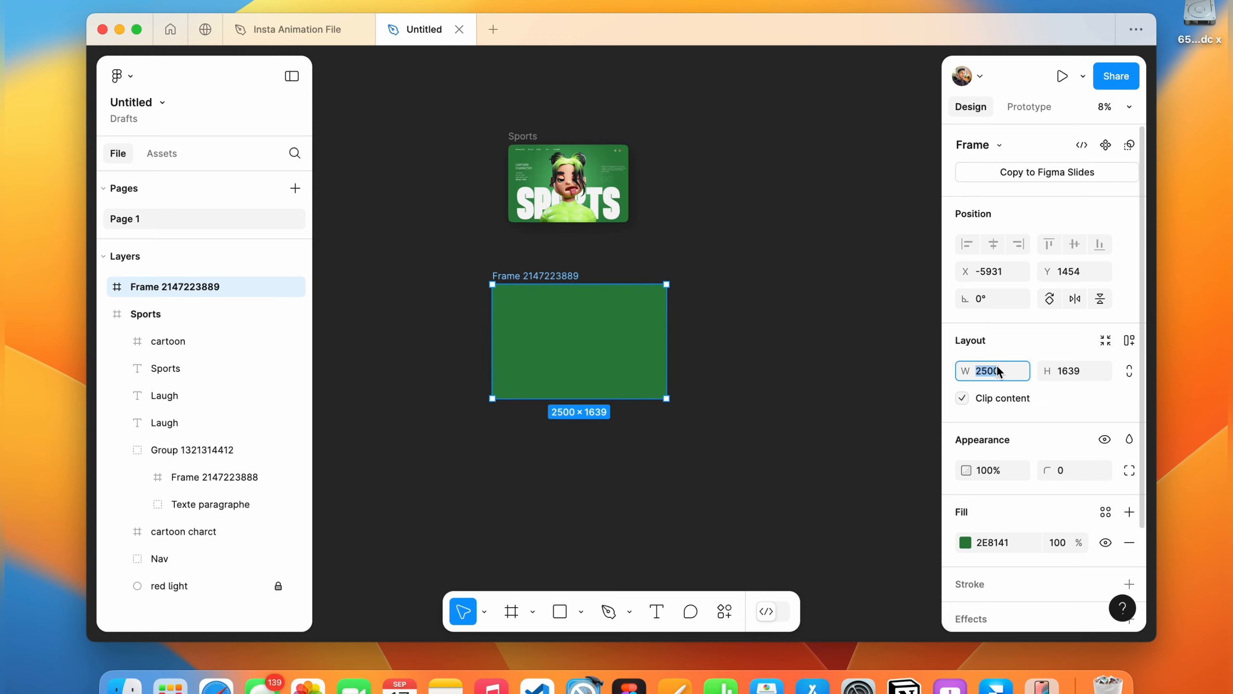
key("Return")
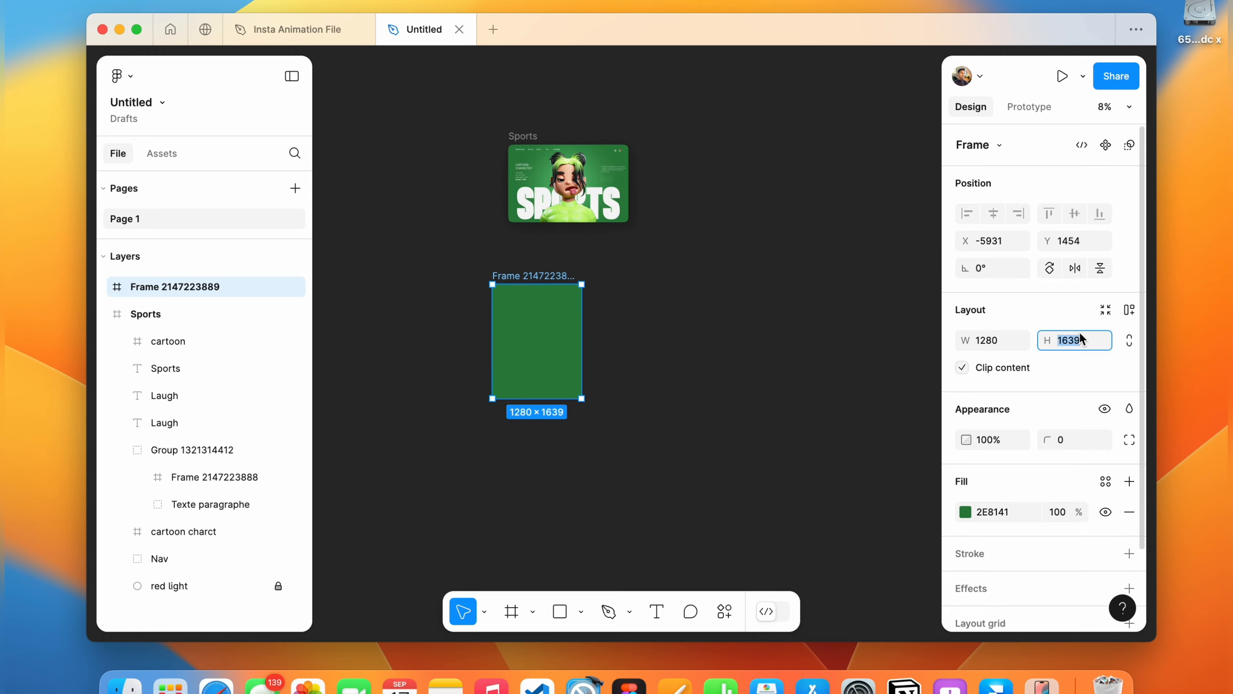
type("720")
key("Return")
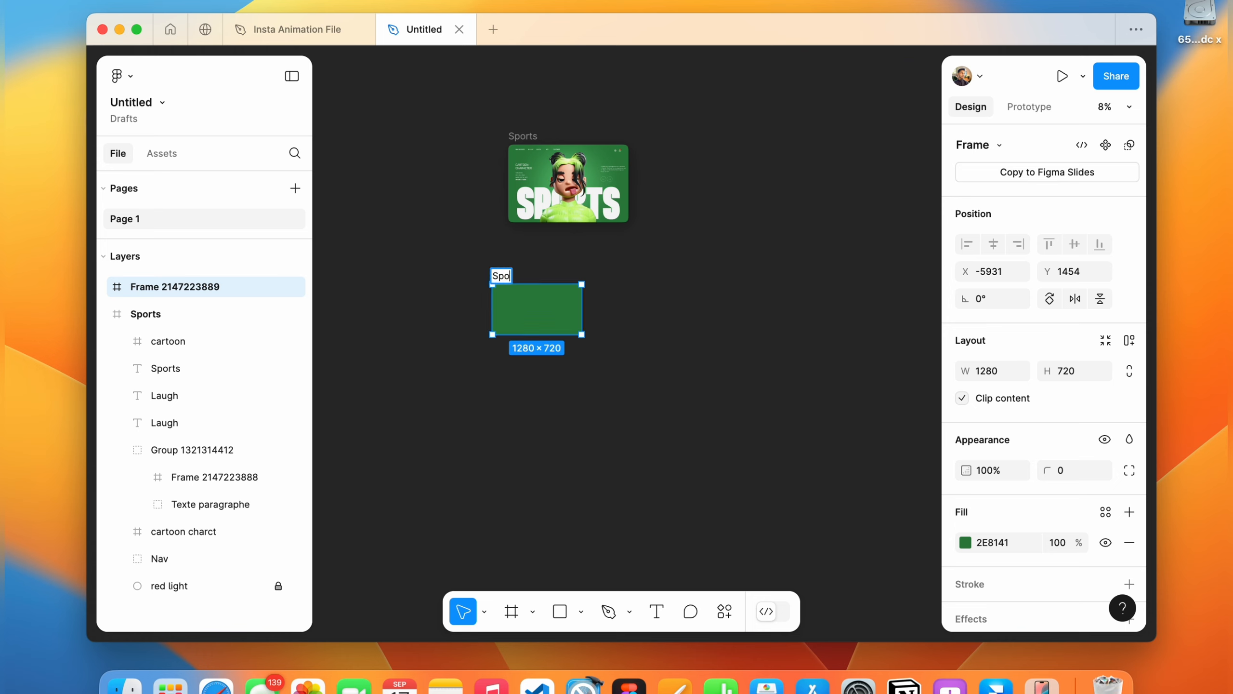
left_click(522, 137)
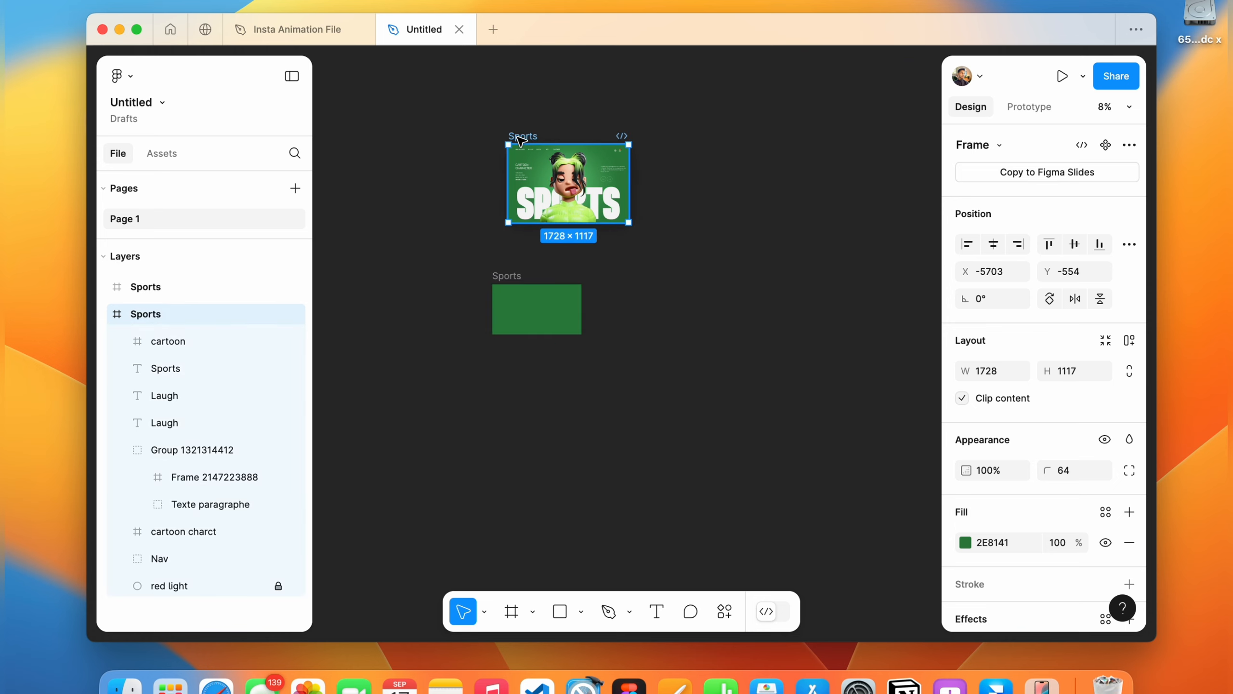
Scale the original Sports design down with the Scale tool and drag it into the new green frame.
scroll(516, 138, "up", 3)
key("k")
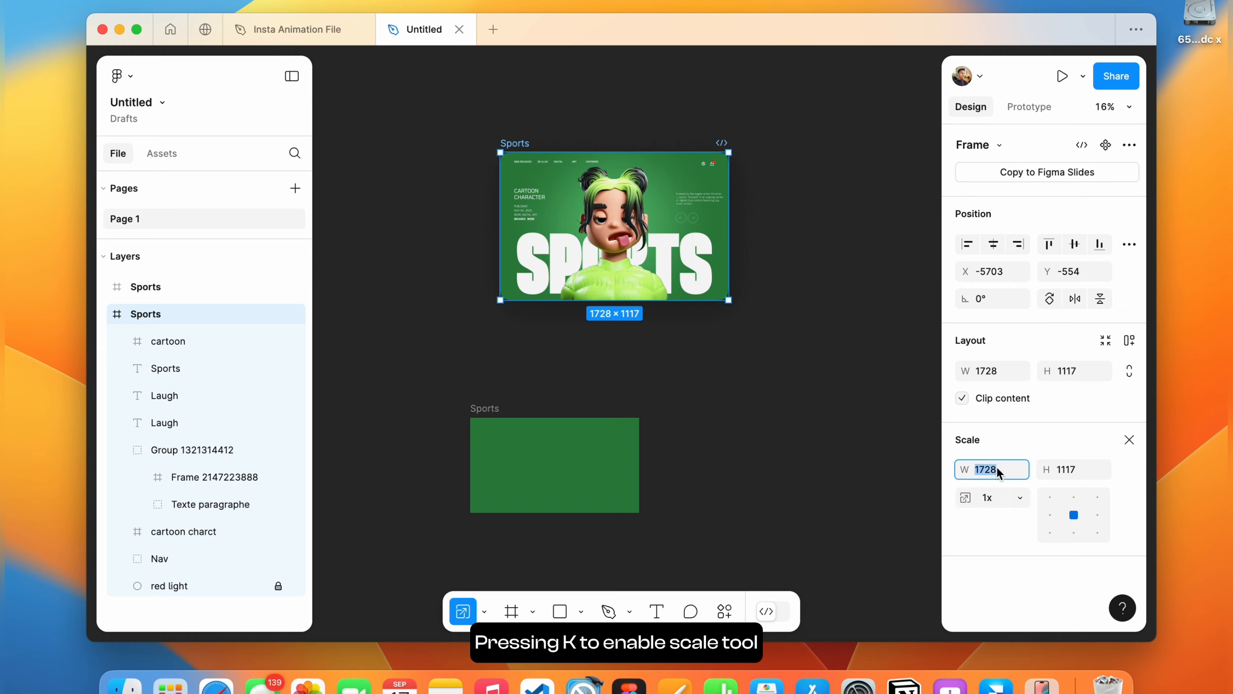
left_click_drag(997, 471, 994, 469)
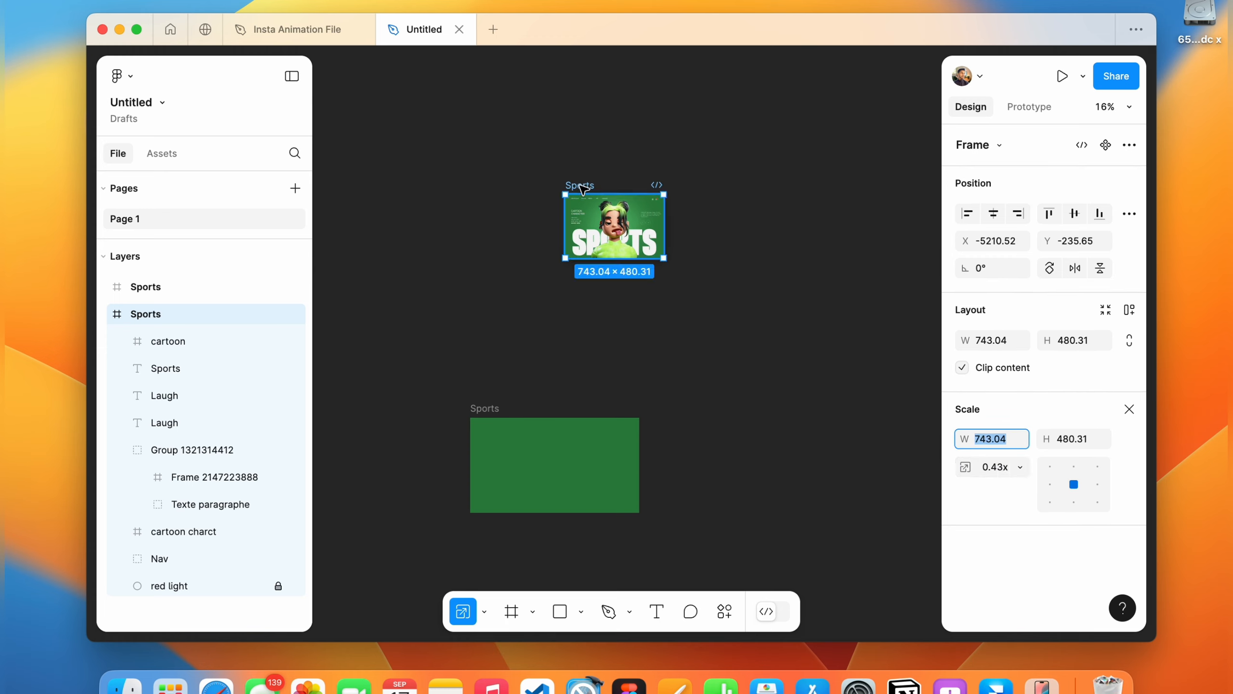
left_click_drag(583, 188, 532, 241)
Rescale the nested design to 929 × 600.52 and center it at X 175, Y 60.
scroll(533, 242, "up", 5)
scroll(534, 244, "right", 2)
left_click(670, 296)
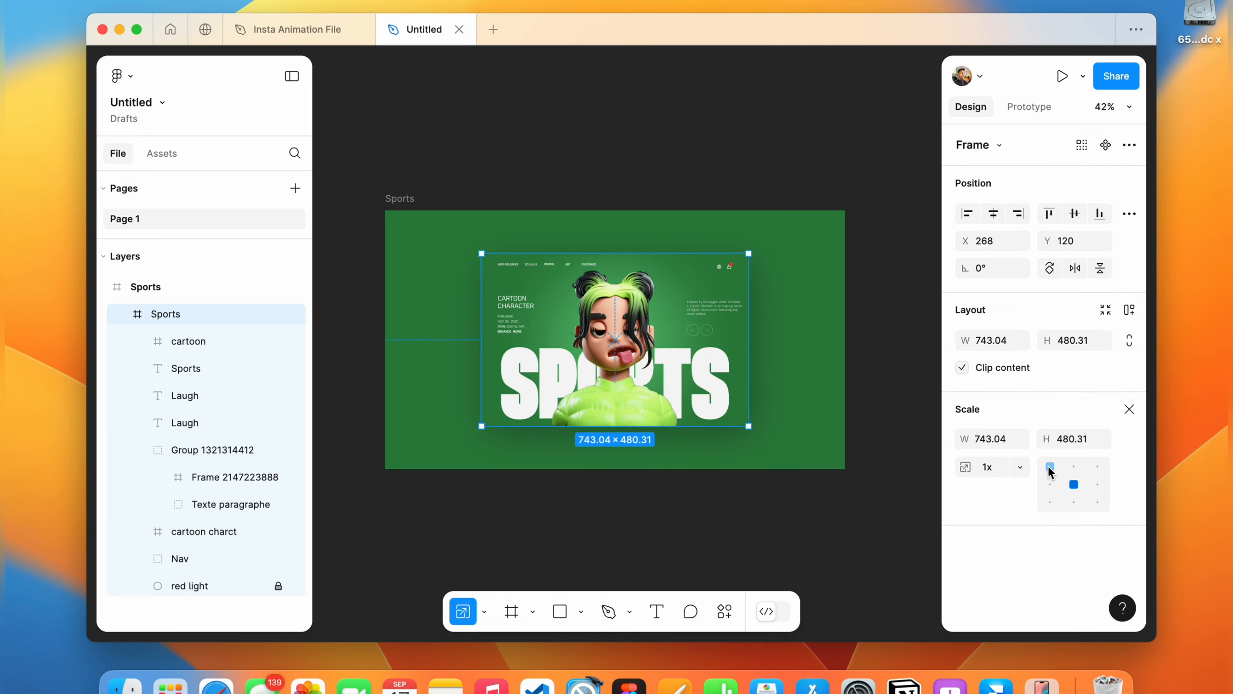
left_click_drag(1005, 445, 1004, 441)
left_click(994, 214)
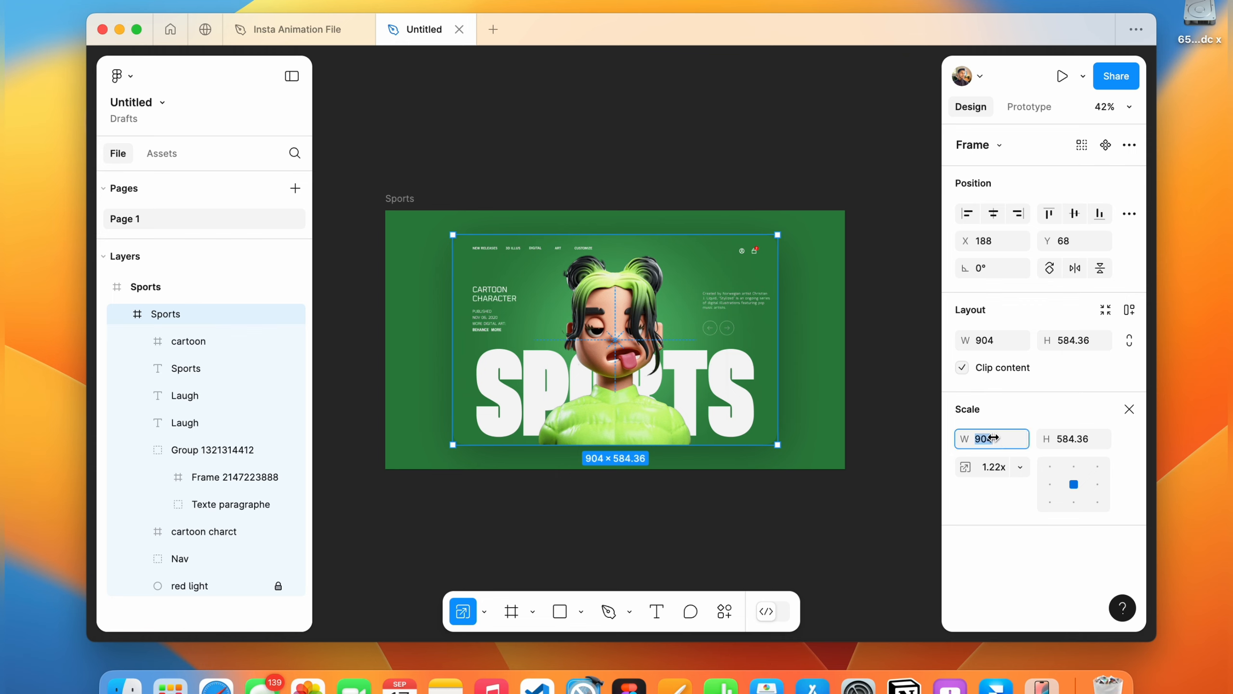
left_click_drag(993, 438, 993, 439)
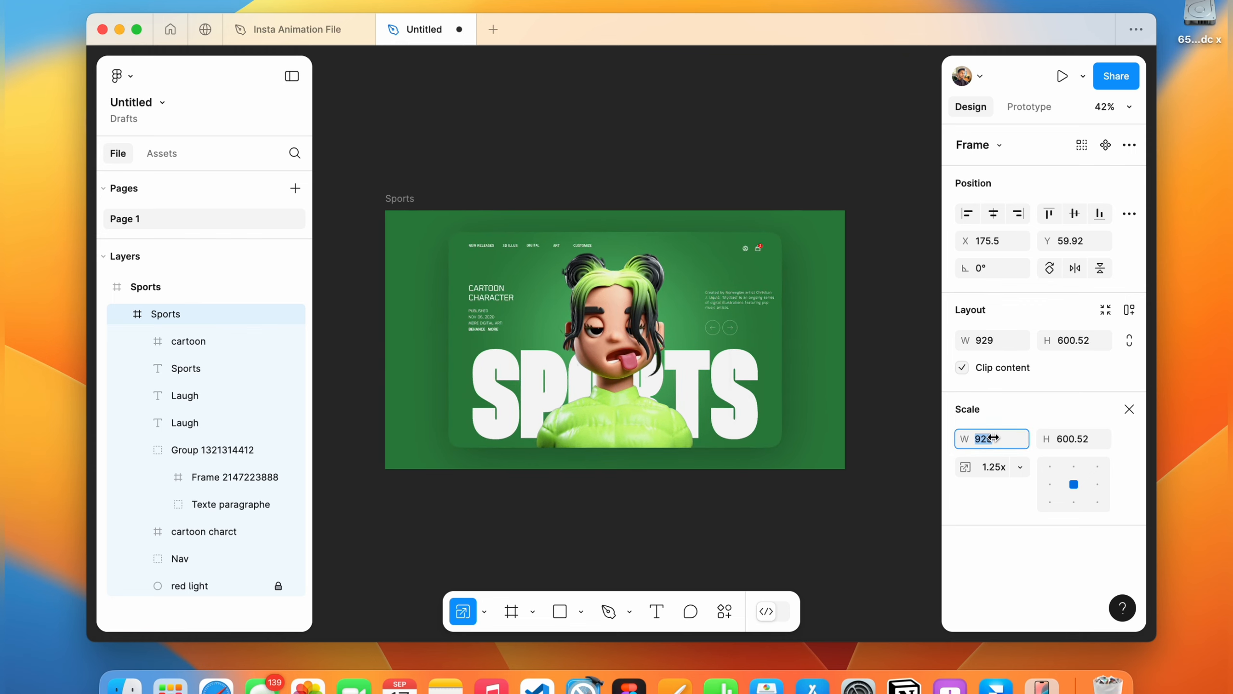
left_click(1130, 408)
Duplicate the outer Sports frame.
left_click(661, 160)
scroll(662, 161, "down", 5)
left_click(503, 232)
key("super+d")
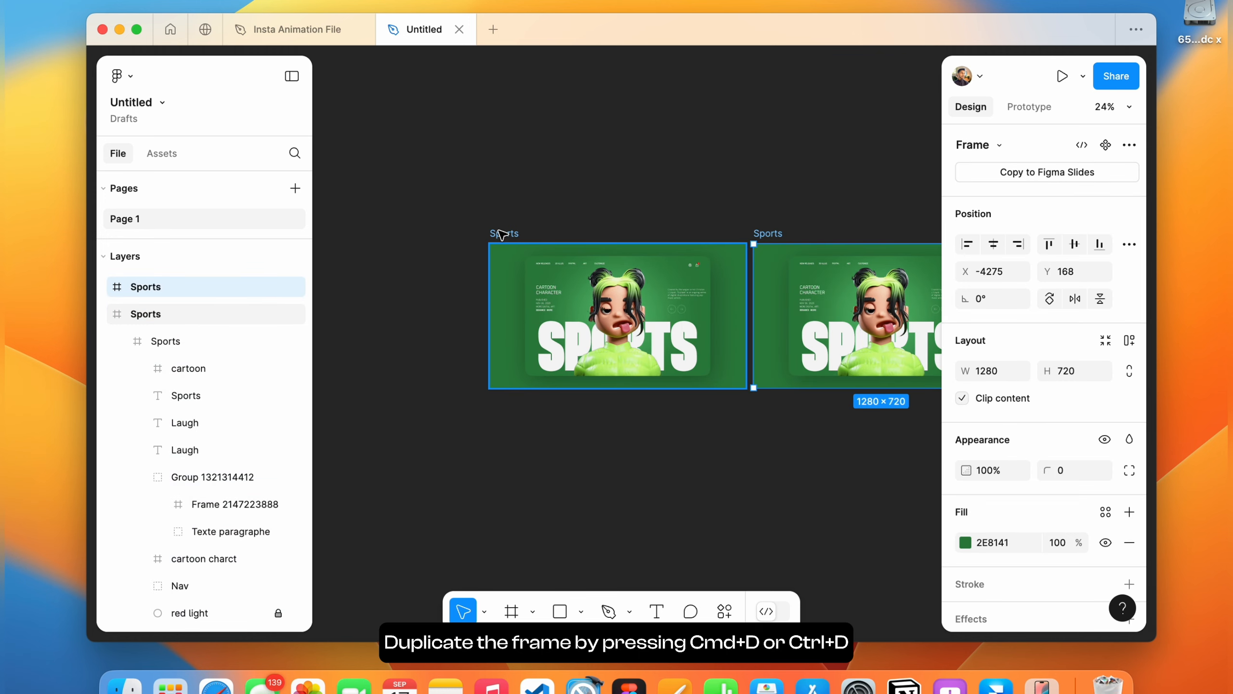
In the duplicate frame, nudge the green character image down out of view to Y 540.
scroll(583, 219, "right", 3)
scroll(646, 243, "right", 3)
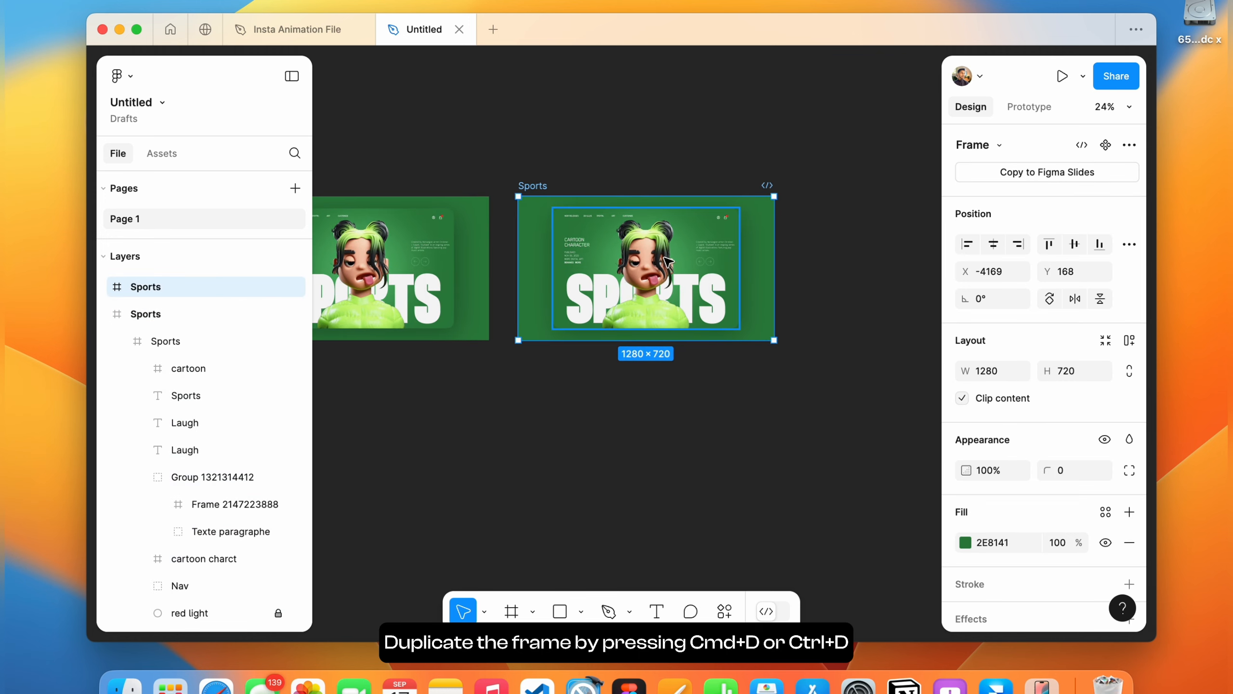
left_click(653, 293)
double_click(653, 293)
key("shift+2")
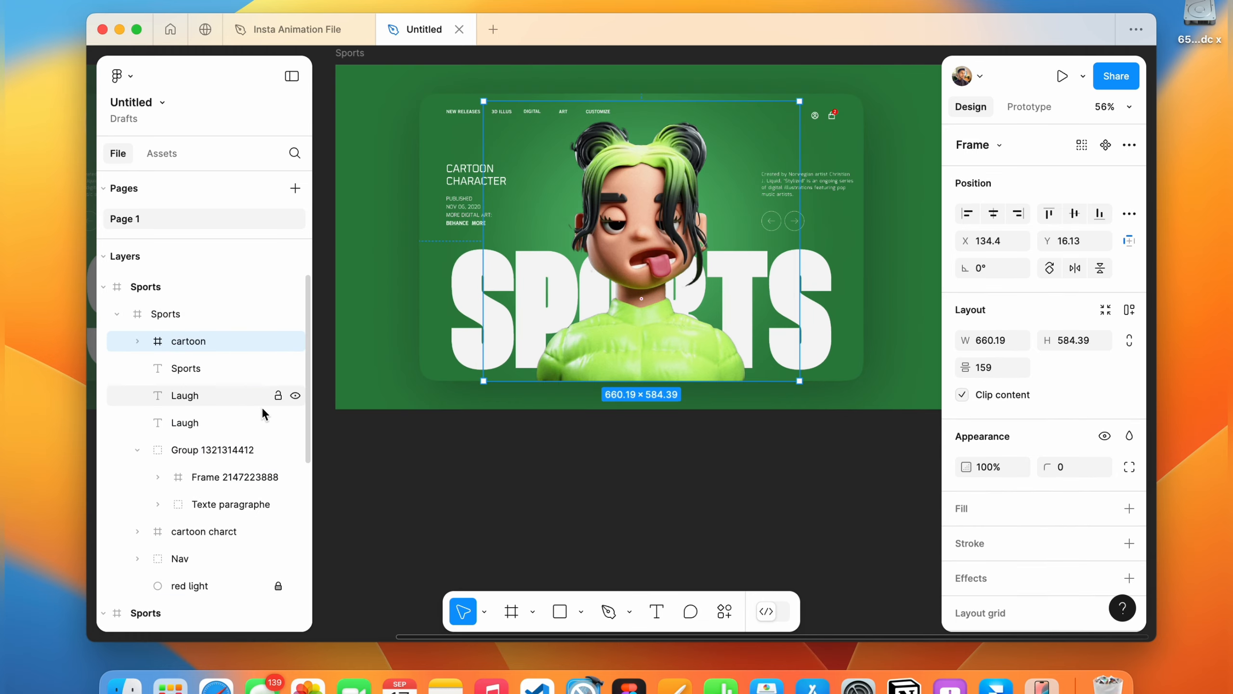
left_click(138, 341)
left_click(200, 374)
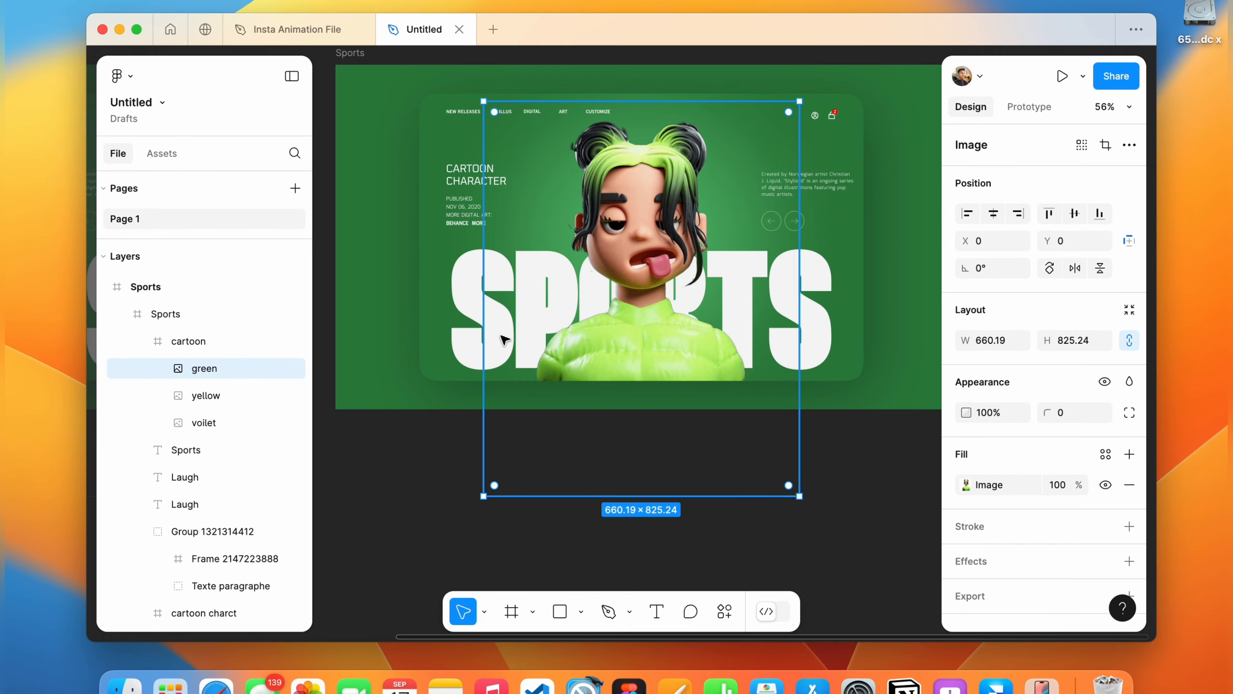
key("shift+Down")
key("shift+Down")
key("shift+Down")
key("shift+Down")
key("shift+Down")
key("shift+Down")
key("shift+Down")
key("shift+Down")
key("shift+Down")
key("shift+Down")
key("shift+Down")
key("shift+Down")
key("shift+Down")
key("shift+Down")
key("shift+Down")
key("shift+Down")
key("shift+Down")
key("shift+Down")
key("shift+Down")
key("shift+Down")
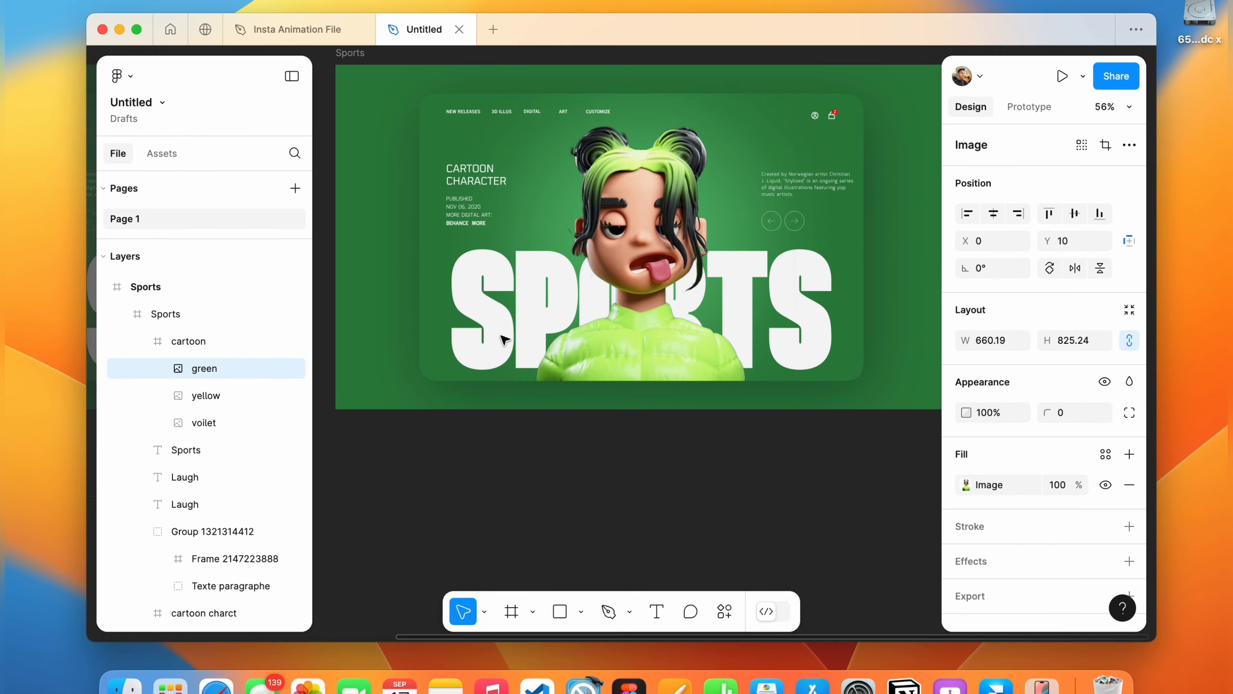
key("shift+Down")
key("shift+Down")
key("shift+Down")
key("shift+Down")
key("shift+Down")
key("shift+Down")
key("shift+Down")
key("shift+Down")
key("shift+Down")
key("shift+Down")
key("shift+Down")
key("shift+Down")
key("shift+Down")
key("shift+Down")
key("shift+Down")
key("shift+Down")
key("shift+Down")
key("shift+Down")
key("shift+Down")
key("shift+Down")
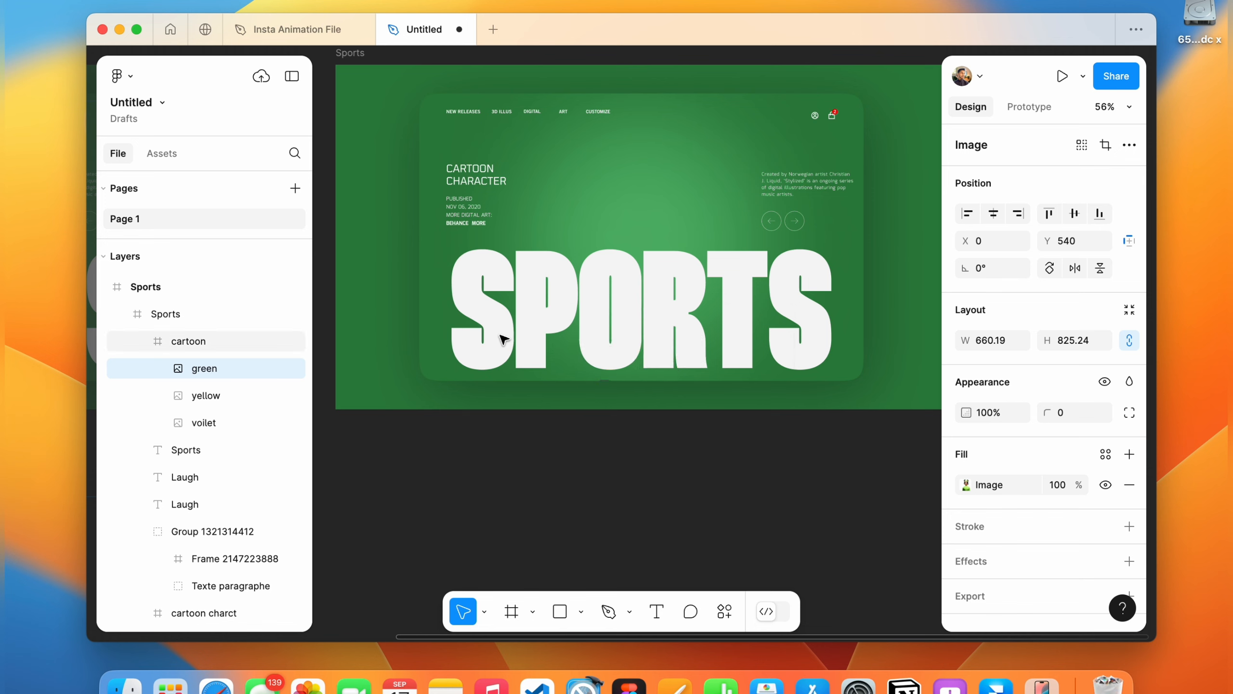
Nudge the yellow character image up into view to Y about -46.
left_click(200, 403)
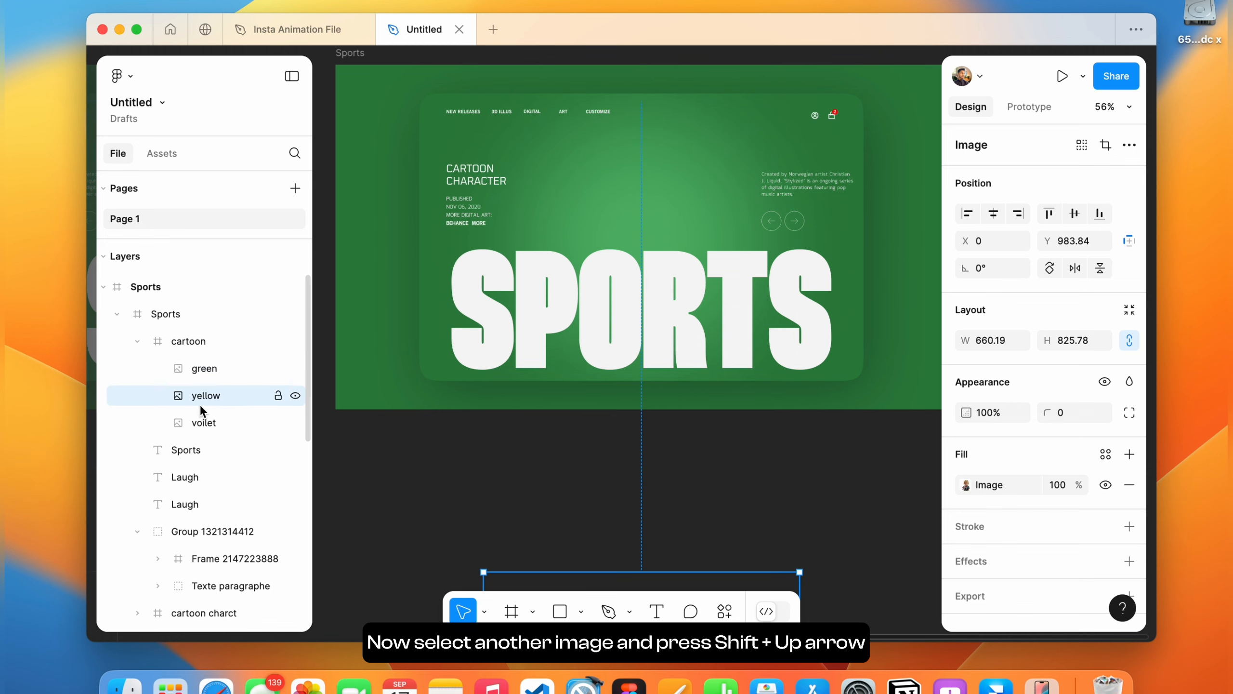
key("shift+Up")
key("shift+Up")
key("shift+Up")
key("shift+Up")
key("shift+Up")
key("shift+Up")
key("shift+Up")
key("shift+Up")
key("shift+Up")
key("shift+Up")
key("shift+Up")
key("shift+Up")
key("shift+Up")
key("shift+Up")
key("shift+Up")
key("shift+Up")
key("shift+Up")
key("shift+Up")
key("shift+Up")
key("shift+Up")
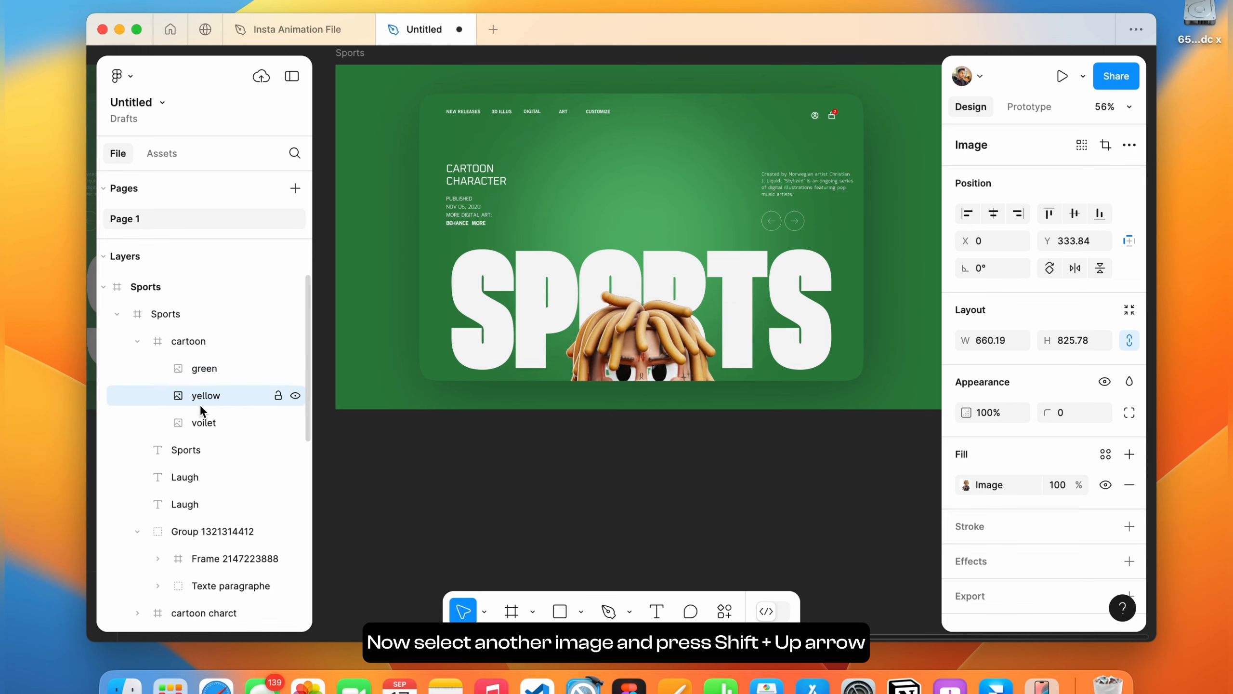
key("shift+Up")
key("shift+Up")
key("shift+Up")
key("shift+Up")
key("shift+Up")
key("shift+Up")
key("shift+Up")
key("shift+Up")
key("shift+Up")
key("shift+Up")
key("shift+Up")
key("shift+Up")
key("shift+Up")
key("shift+Up")
key("shift+Up")
key("shift+Up")
key("shift+Up")
key("shift+Up")
key("shift+Up")
key("shift+Up")
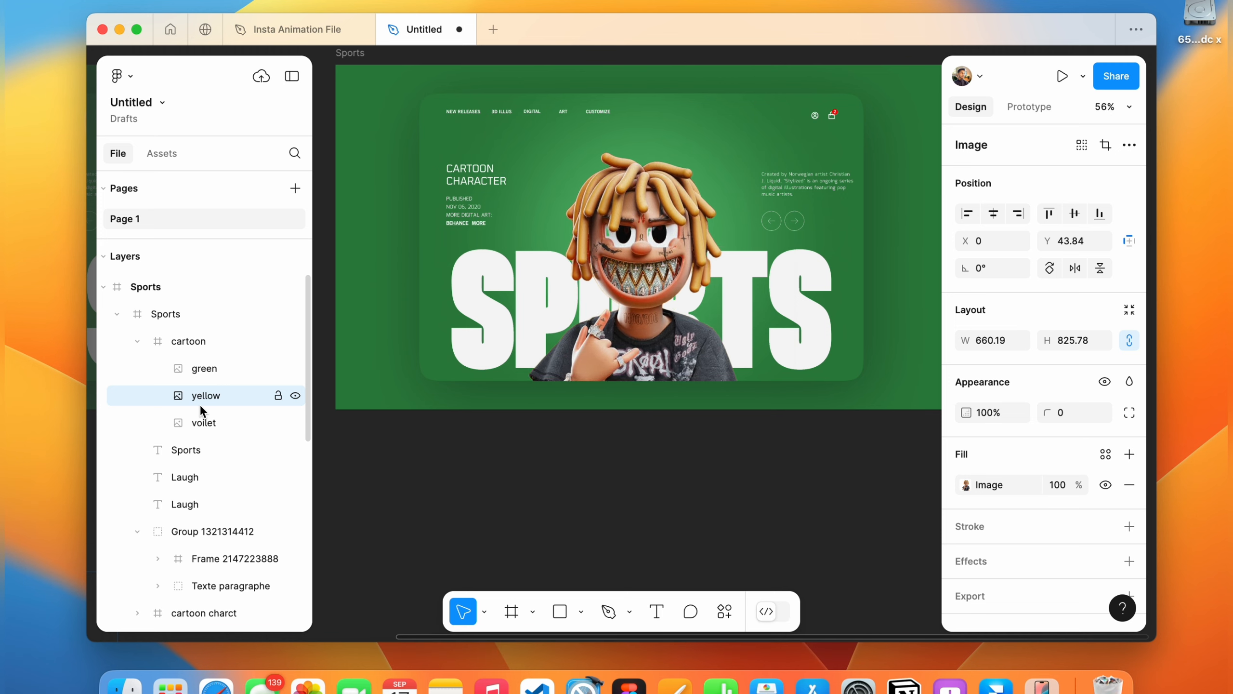
key("shift+Up")
key("shift+Up")
key("shift+Up")
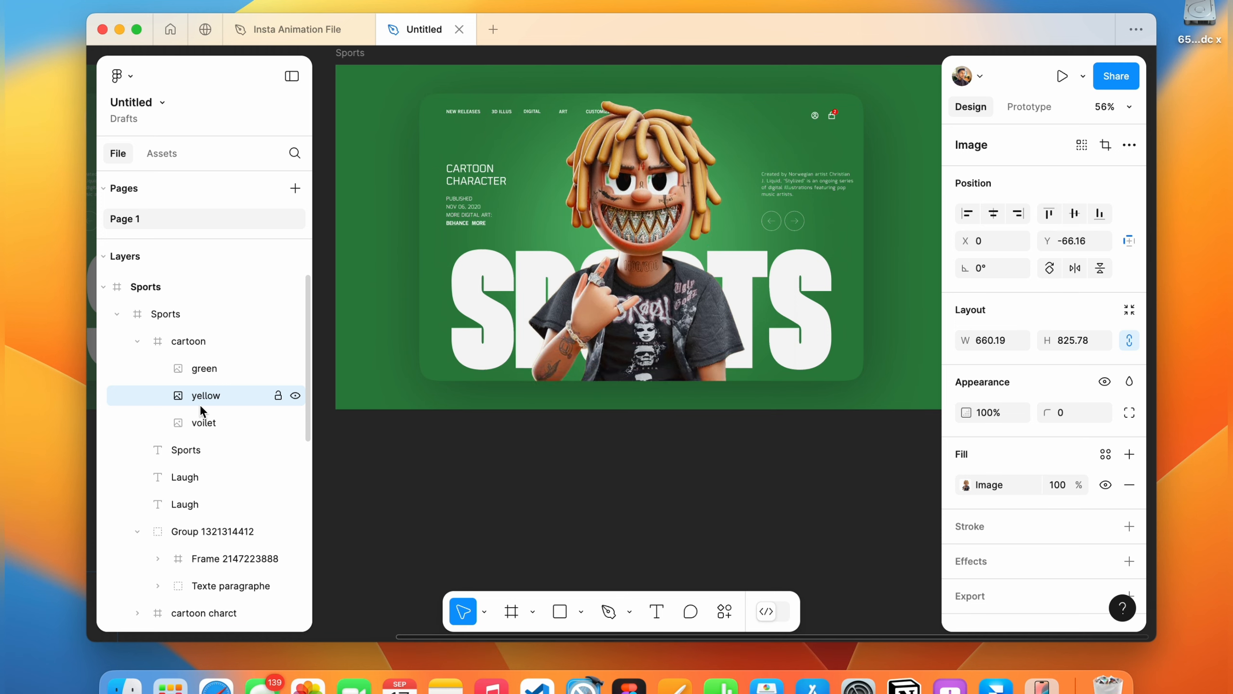
key("shift+Down")
key("shift+Down")
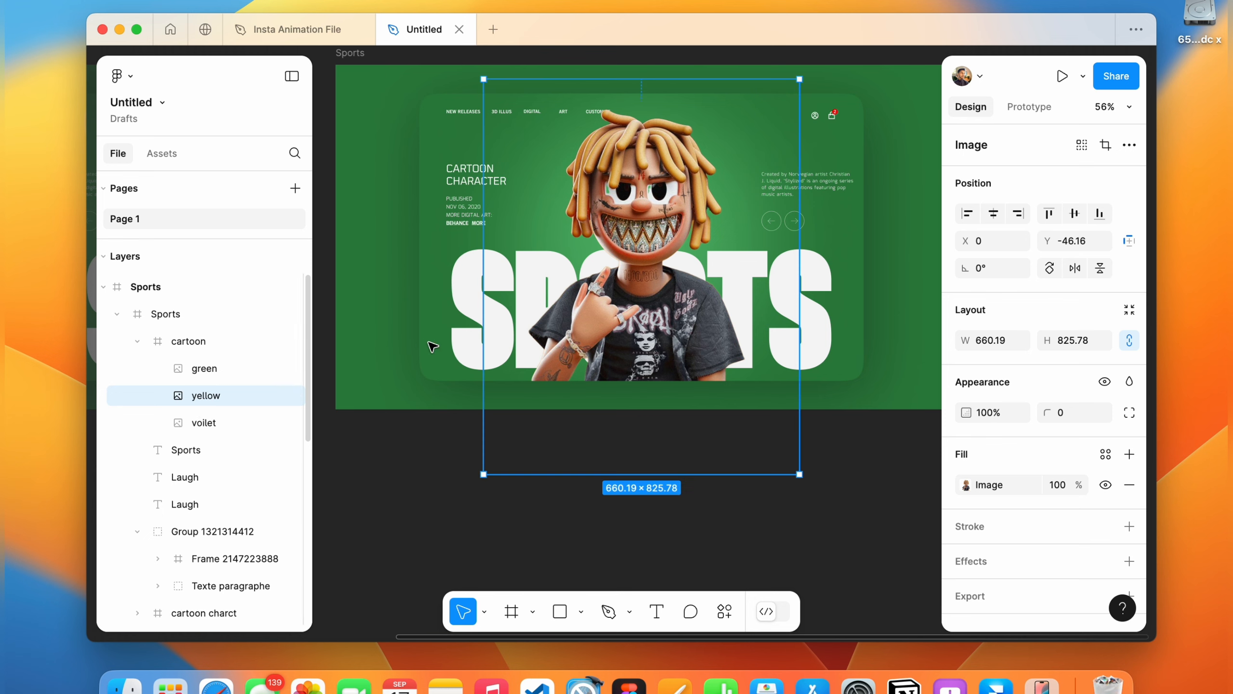
Nudge the Sports title down out of view to Y about 633.
left_click(469, 319)
key("shift+Down")
key("shift+Down")
key("shift+Down")
key("shift+Down")
key("shift+Down")
key("shift+Down")
key("shift+Down")
key("shift+Down")
key("shift+Down")
key("shift+Down")
key("shift+Down")
key("shift+Down")
key("shift+Down")
key("shift+Down")
key("shift+Down")
key("shift+Down")
key("shift+Down")
key("shift+Down")
key("shift+Down")
key("shift+Down")
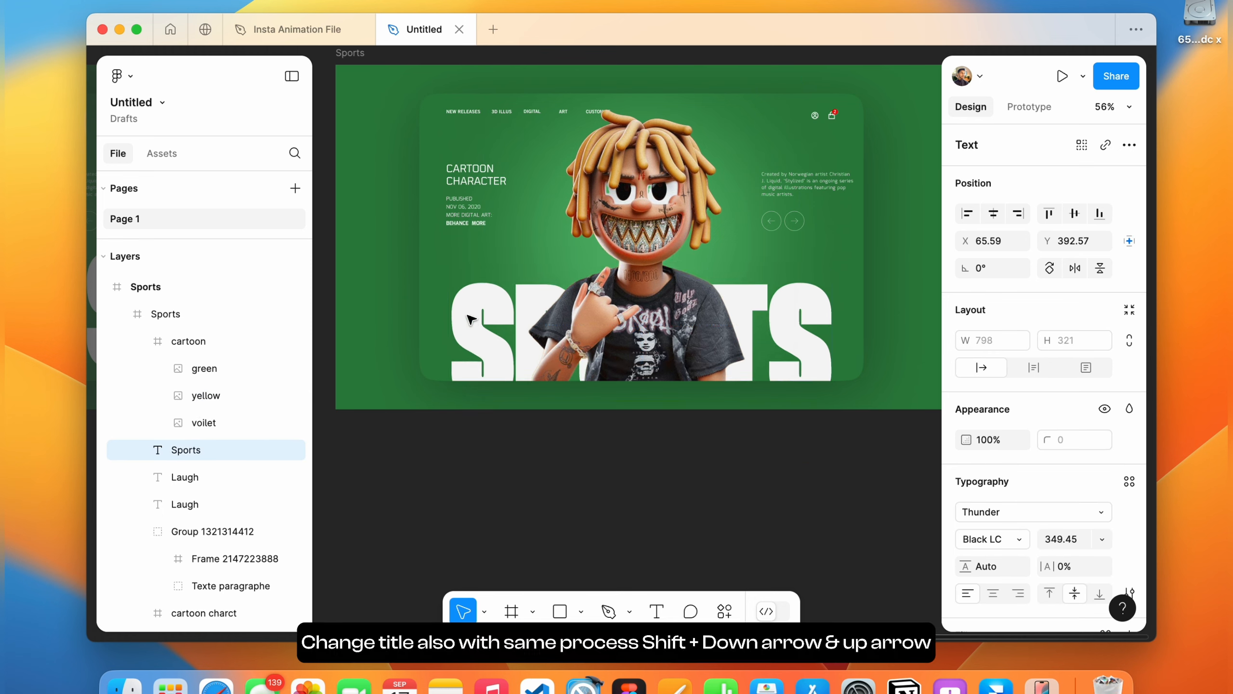
key("shift+Down")
key("shift+Down")
key("shift+Down")
key("shift+Down")
key("shift+Down")
key("shift+Down")
key("shift+Down")
key("shift+Down")
key("shift+Down")
key("shift+Down")
key("shift+Down")
key("shift+Down")
key("shift+Down")
key("shift+Down")
key("shift+Down")
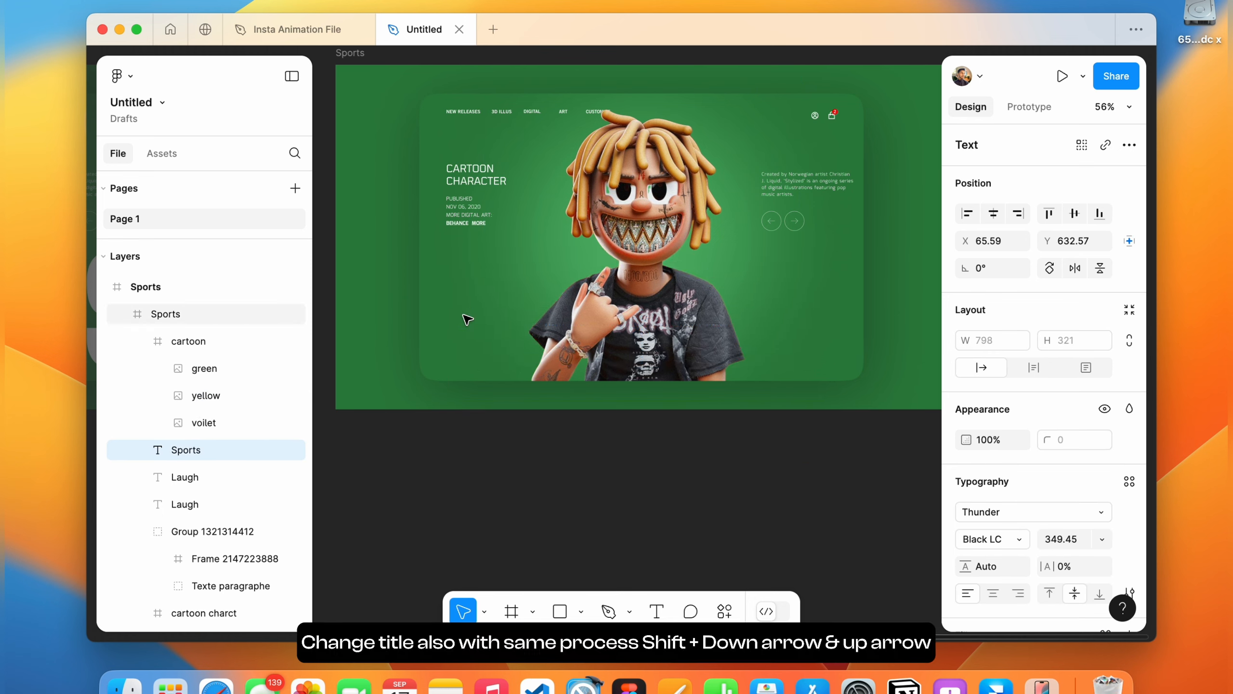
Rename one of the Laugh text layers to stylish.
left_click(180, 478)
double_click(187, 476)
type("stylish")
key("Return")
Select the Laugh title and nudge it up into view to Y about 321.
left_click_drag(194, 498, 203, 465)
key("shift+Up")
key("shift+Up")
key("shift+Up")
key("shift+Up")
key("shift+Up")
key("shift+Up")
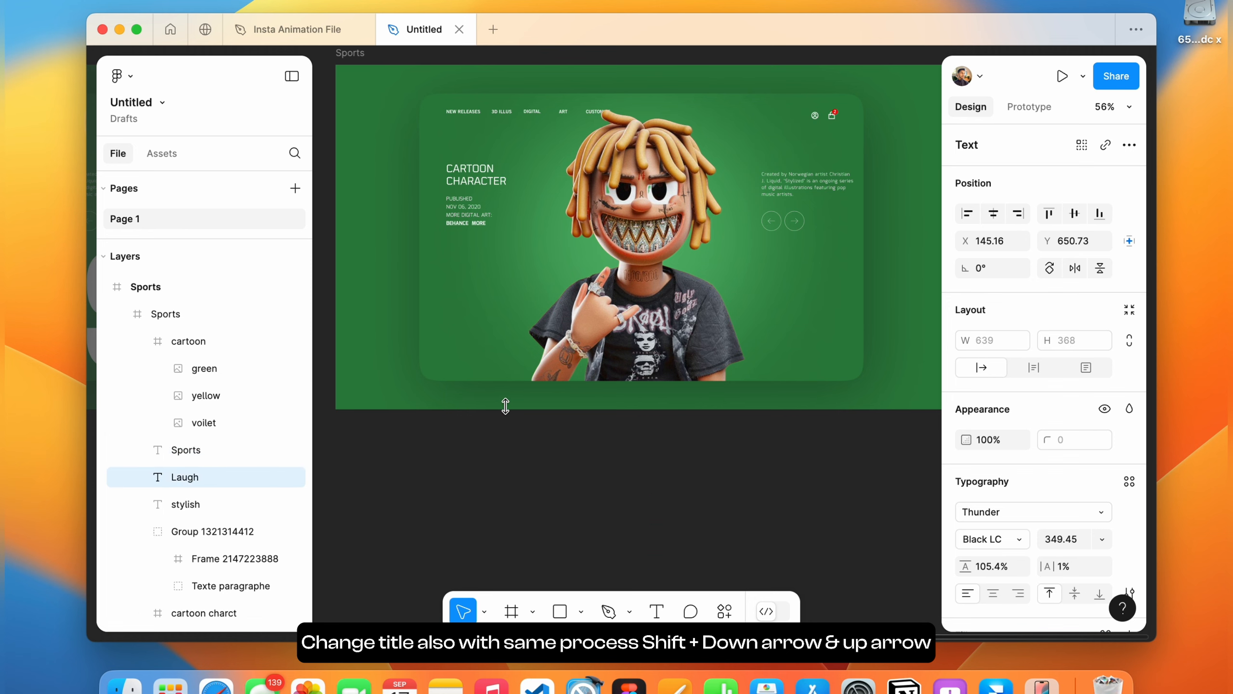
key("shift+Up")
key("shift+Up")
key("shift+Up")
key("shift+Up")
key("shift+Up")
key("shift+Up")
key("shift+Up")
key("shift+Up")
key("shift+Up")
key("shift+Up")
key("shift+Up")
key("shift+Up")
key("shift+Up")
key("shift+Up")
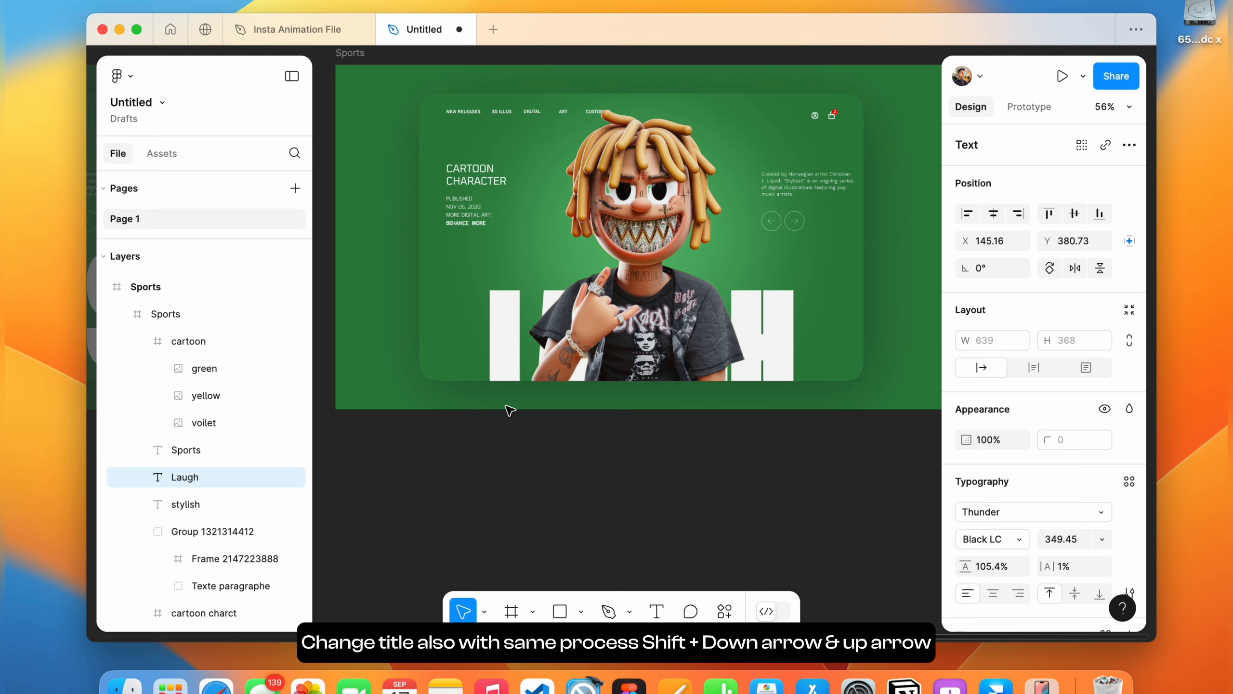
key("shift+Down")
key("shift+Up")
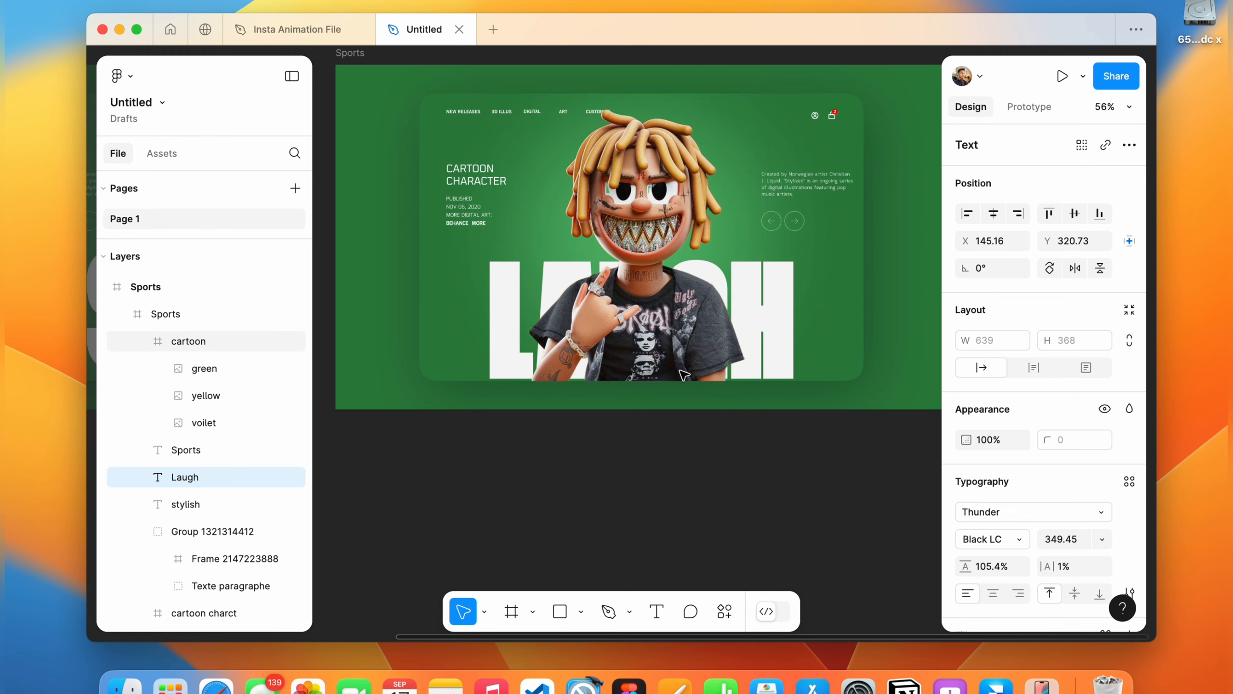
Set the inner card frame's fill colour to C37828.
scroll(825, 208, "down", 5)
scroll(824, 209, "up", 1)
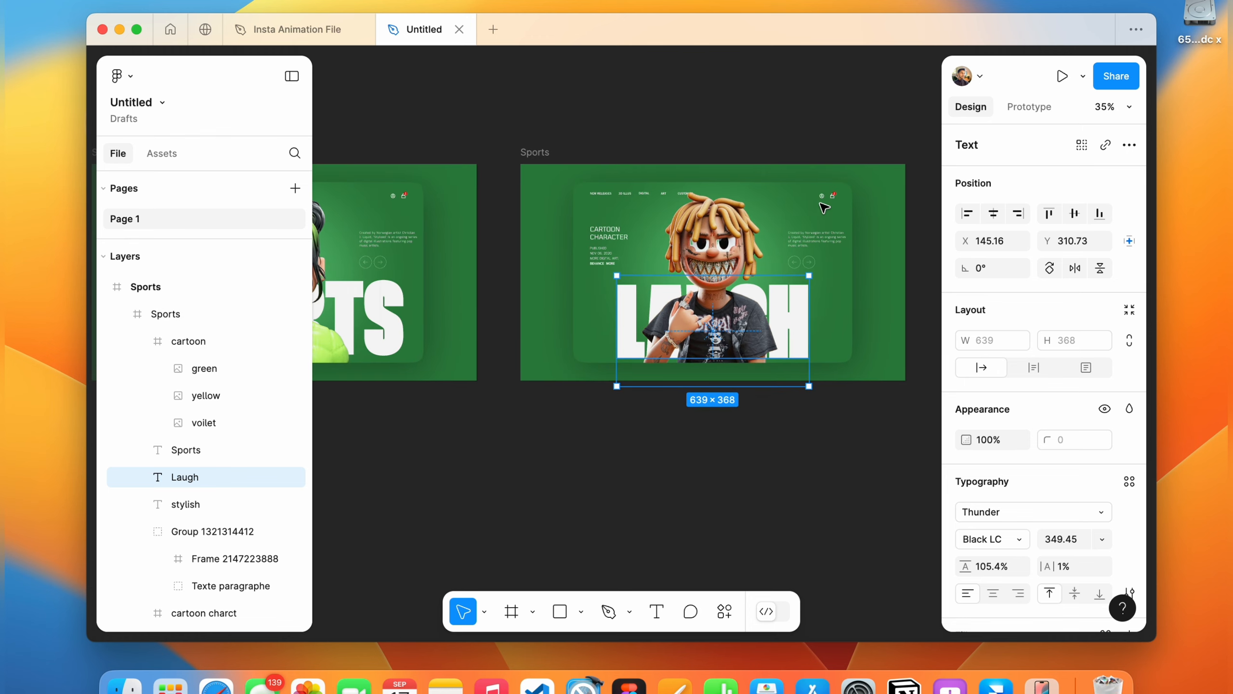
left_click(787, 198)
left_click(846, 217)
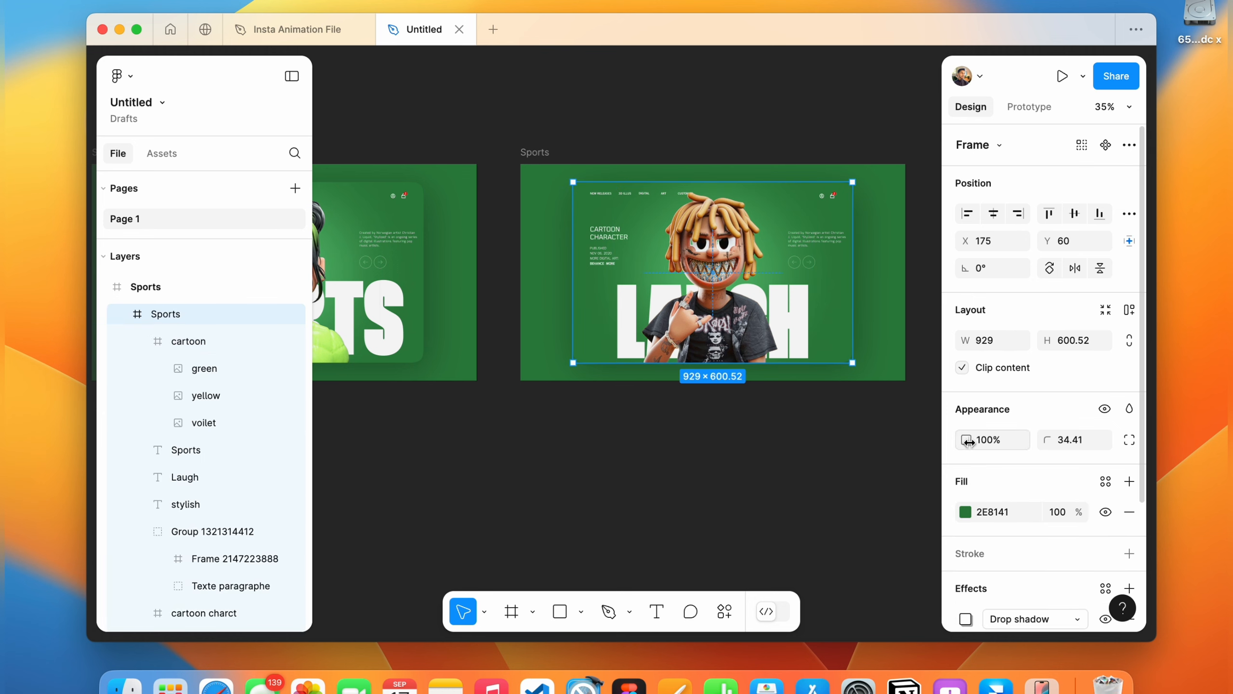
left_click(993, 514)
type("C37828")
key("Return")
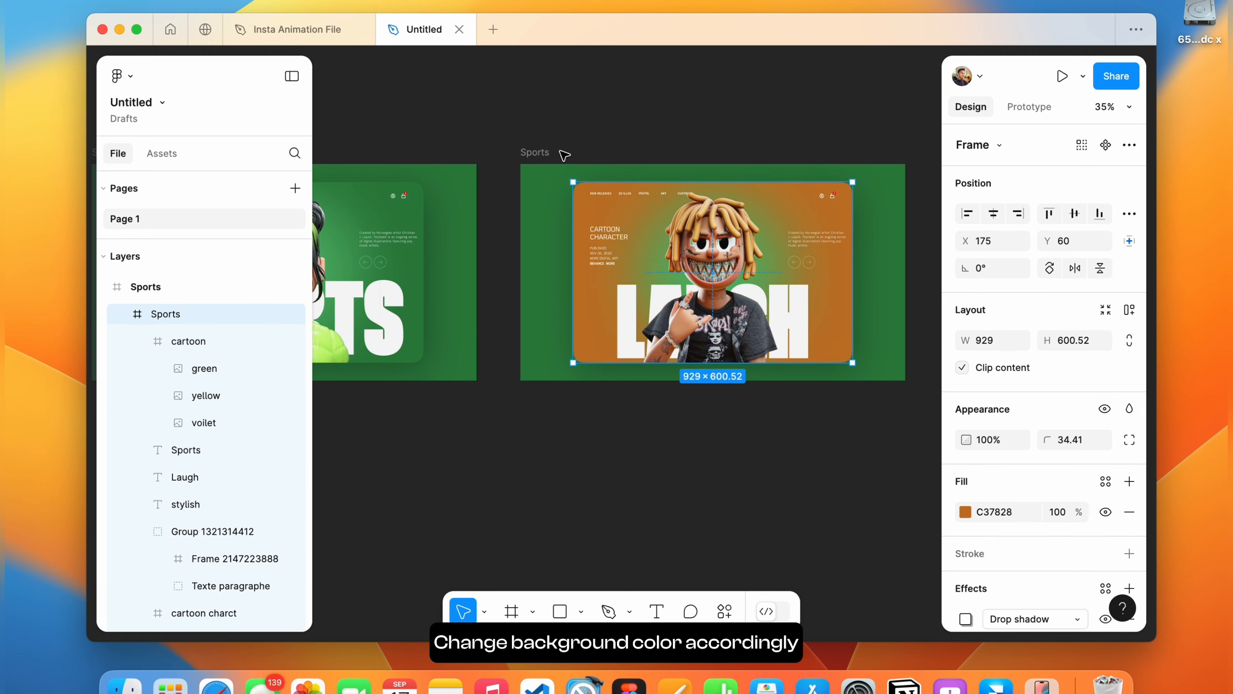
Recolour the red light glow ellipse with a new orange fill.
scroll(564, 156, "up", 2)
scroll(564, 155, "right", 2)
scroll(593, 320, "right", 2)
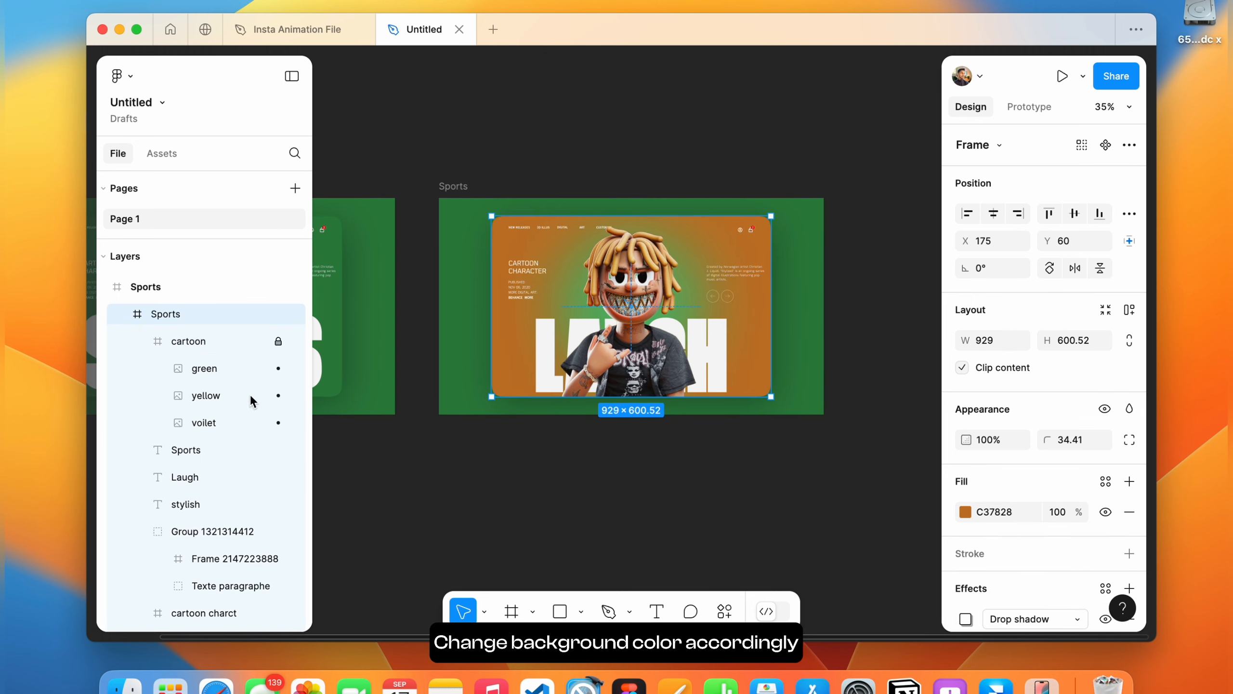
scroll(198, 507, "down", 5)
left_click(194, 540)
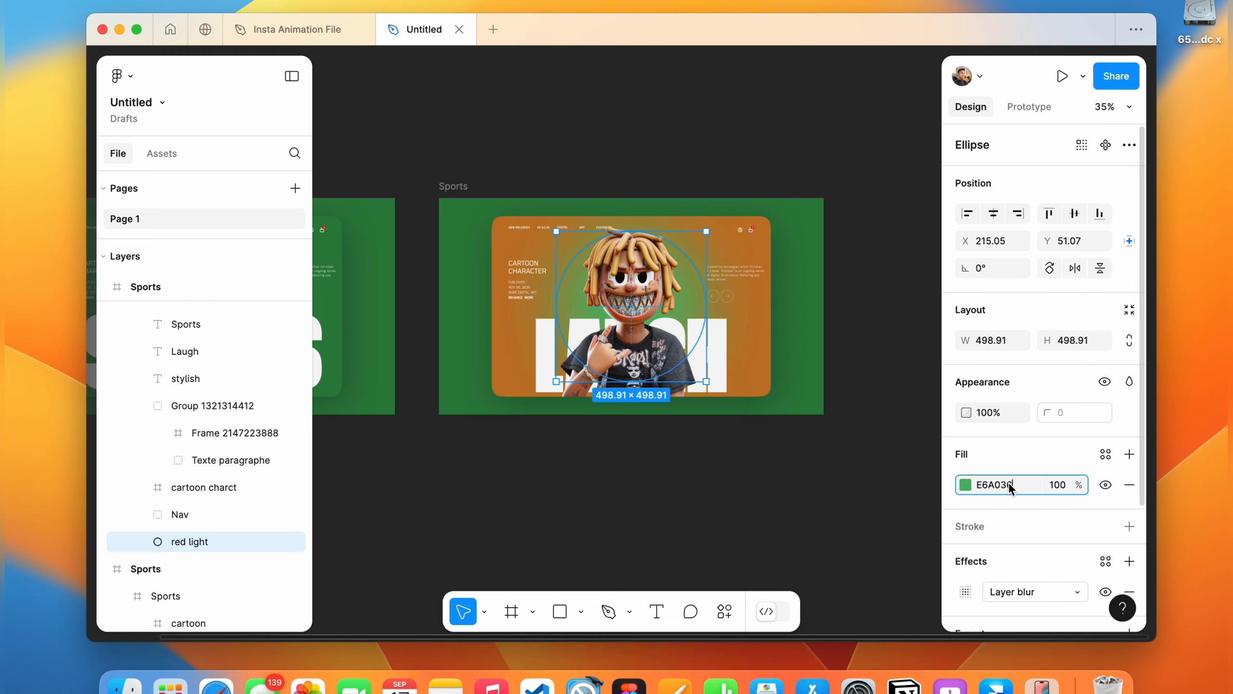
key("Return")
Set the outer 1280×720 frame's fill colour to C37828 as well.
left_click(764, 321)
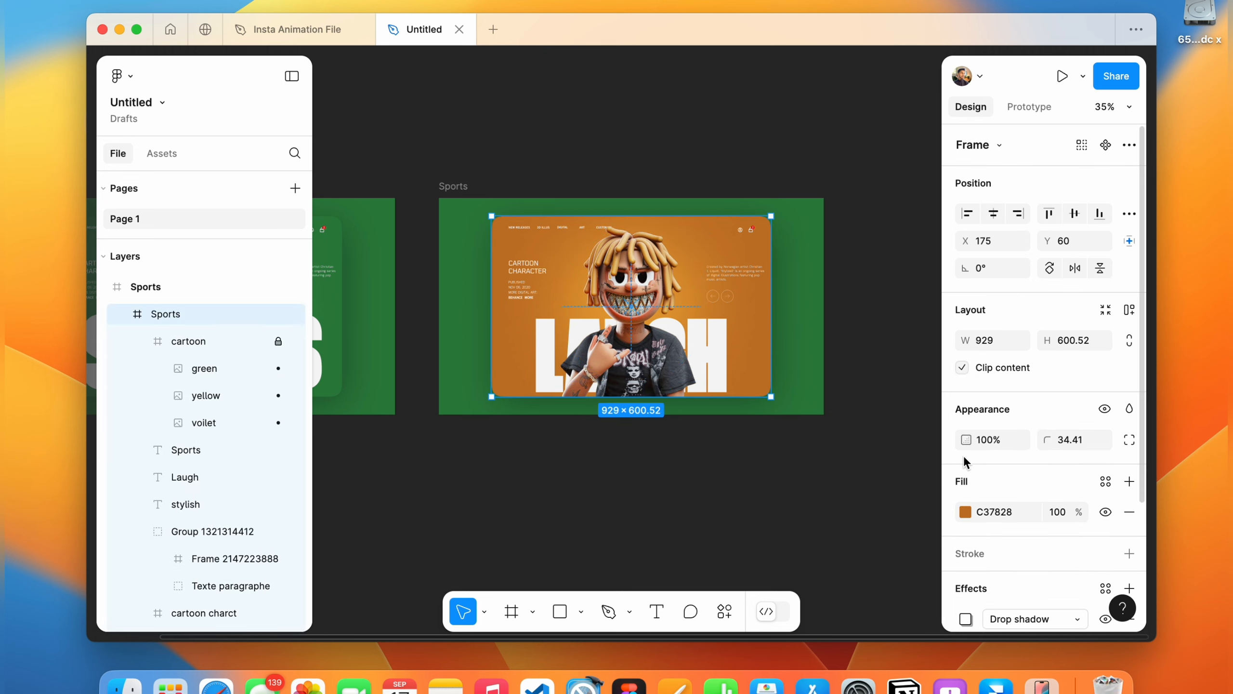
key("Escape")
key("Escape")
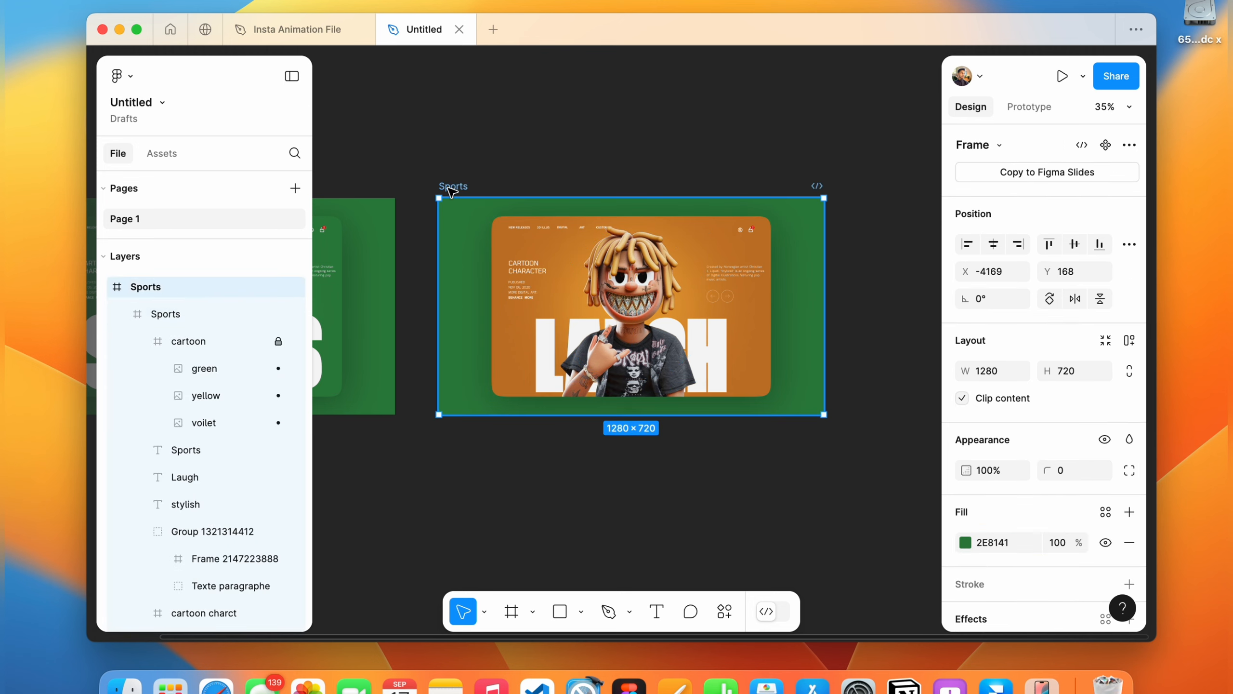
key("Return")
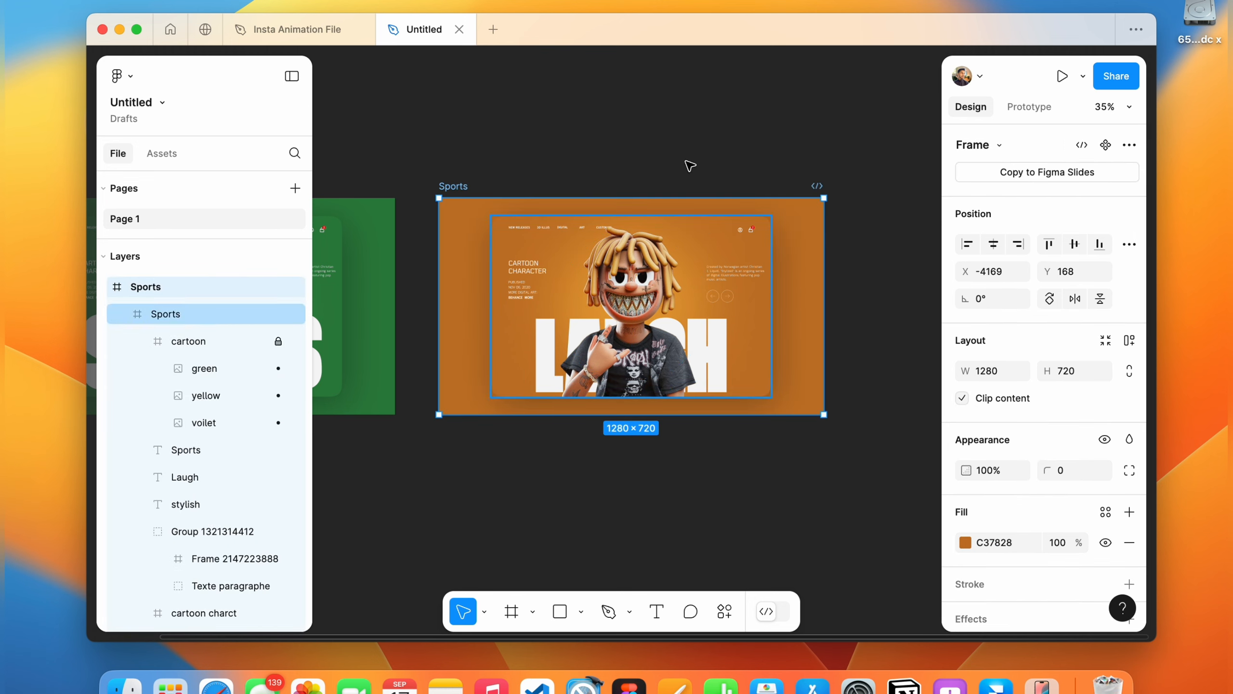
Rename the orange frame to laugh.
left_click(674, 157)
scroll(675, 155, "down", 3)
left_click(553, 194)
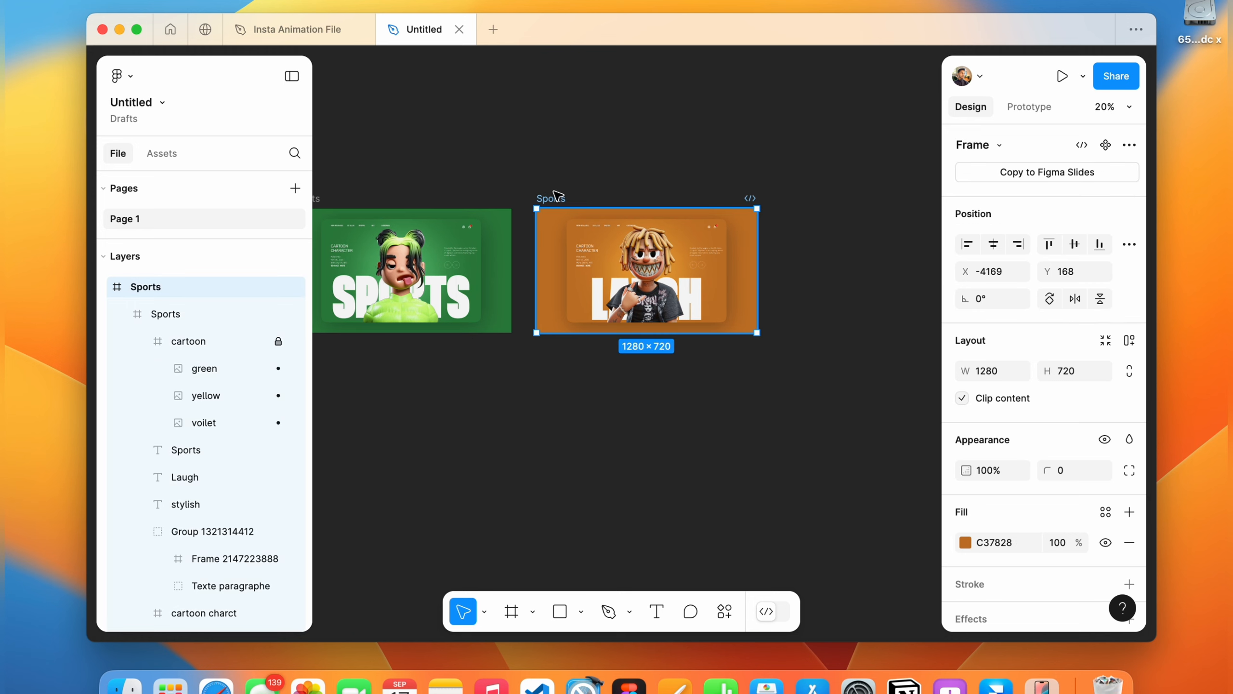
scroll(558, 196, "up", 1)
scroll(558, 196, "right", 1)
scroll(532, 210, "left", 5)
scroll(536, 226, "right", 5)
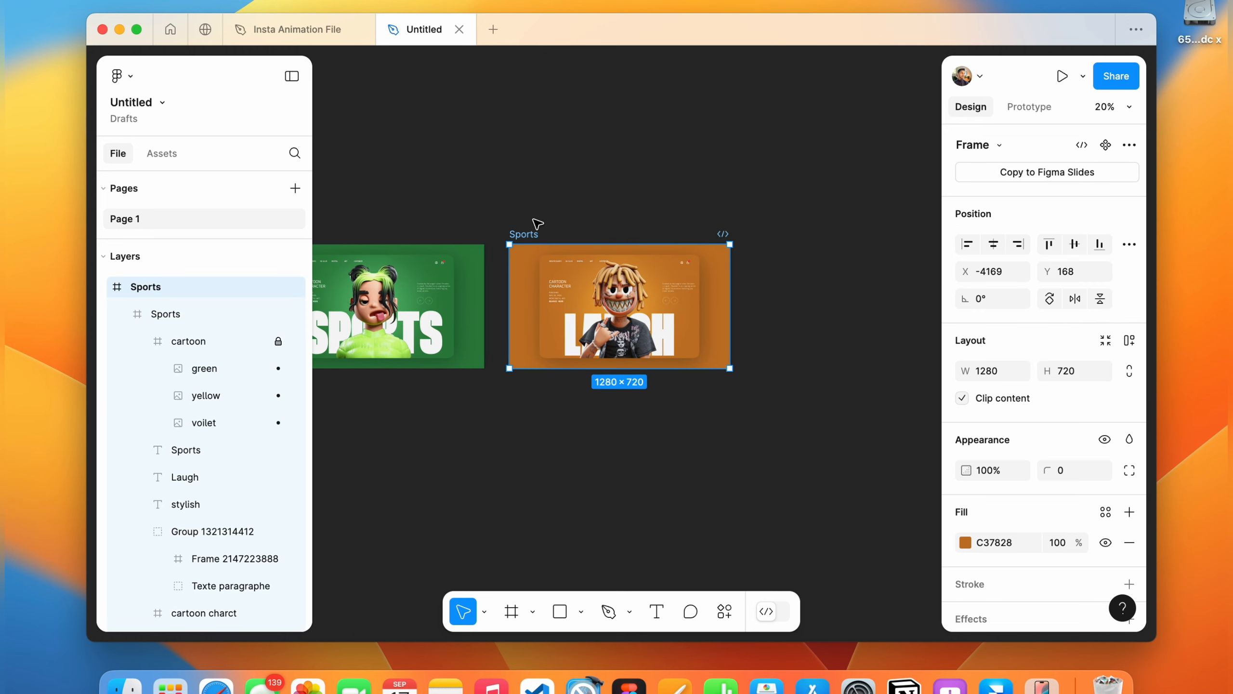
double_click(525, 229)
Duplicate the laugh frame and move the copy beside it.
key("super+d")
scroll(631, 236, "right", 3)
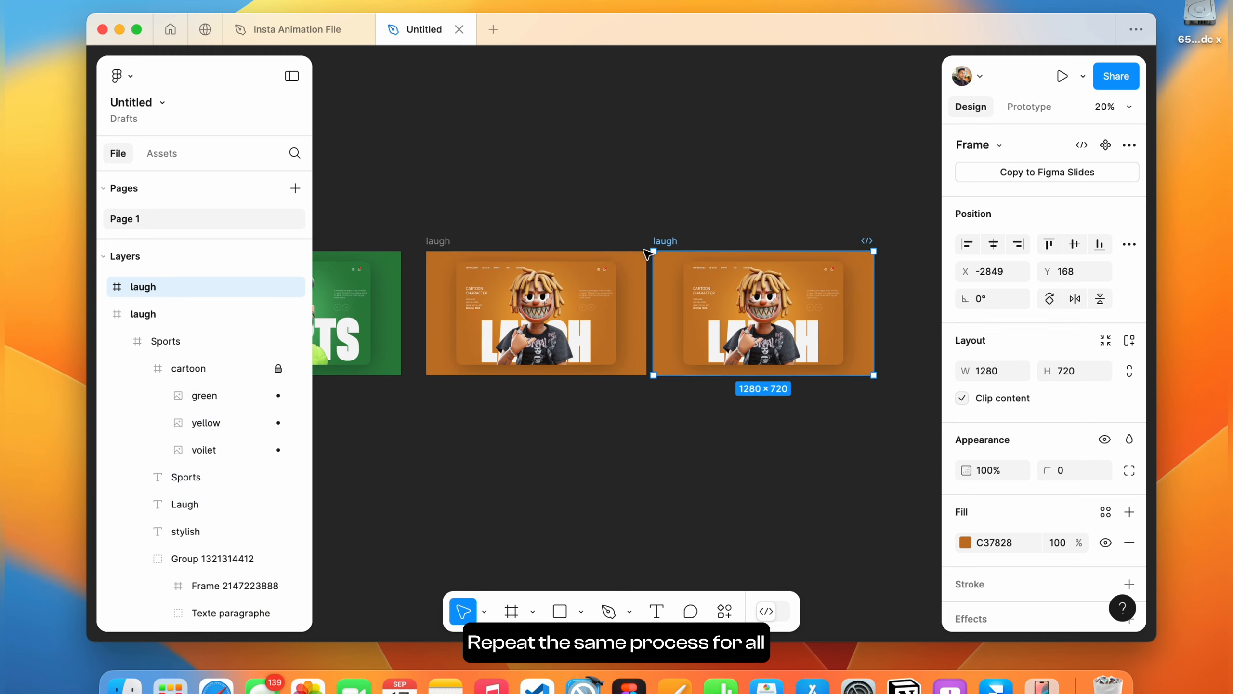
left_click_drag(645, 238, 665, 238)
scroll(615, 321, "up", 5)
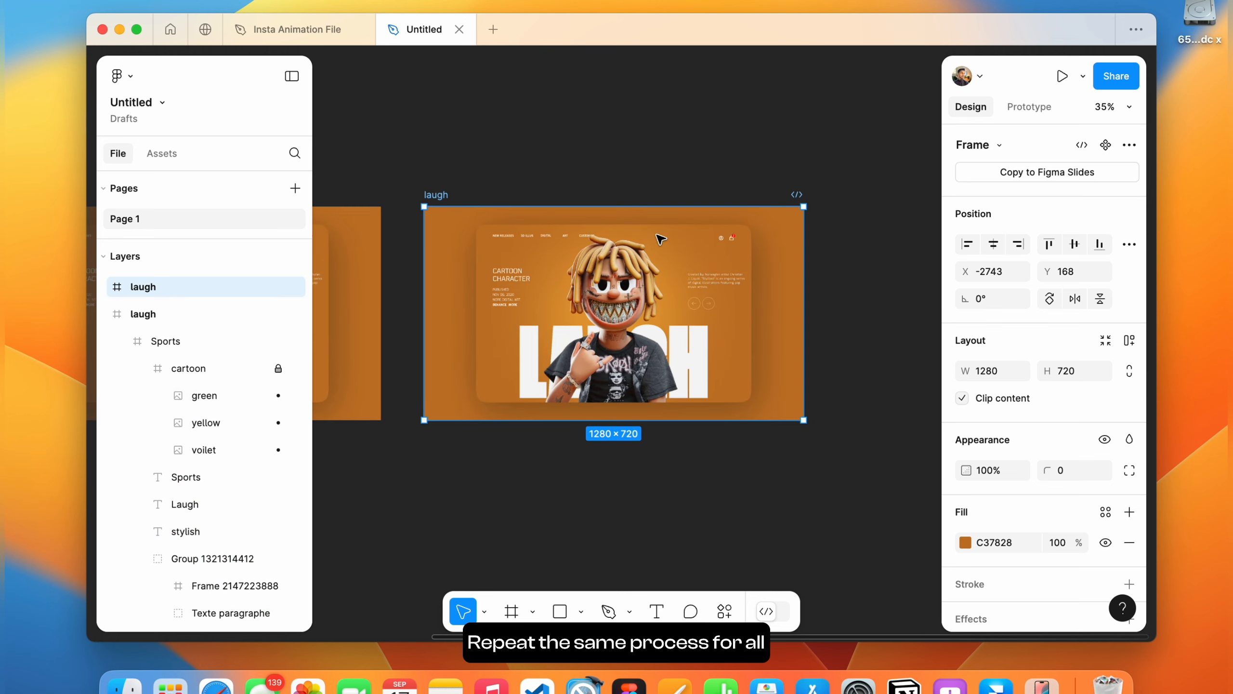
In the copied frame, nudge the yellow character image down out of view to Y about 534.
scroll(614, 321, "down", 1)
left_click(614, 321)
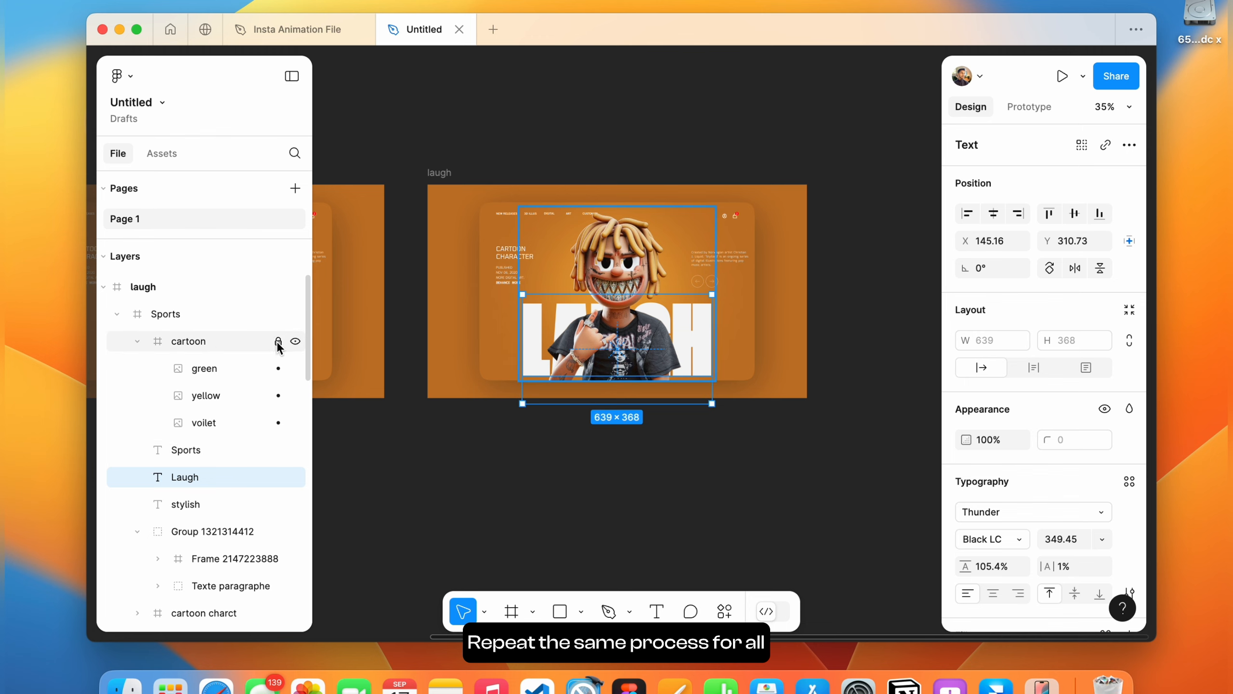
left_click(225, 390)
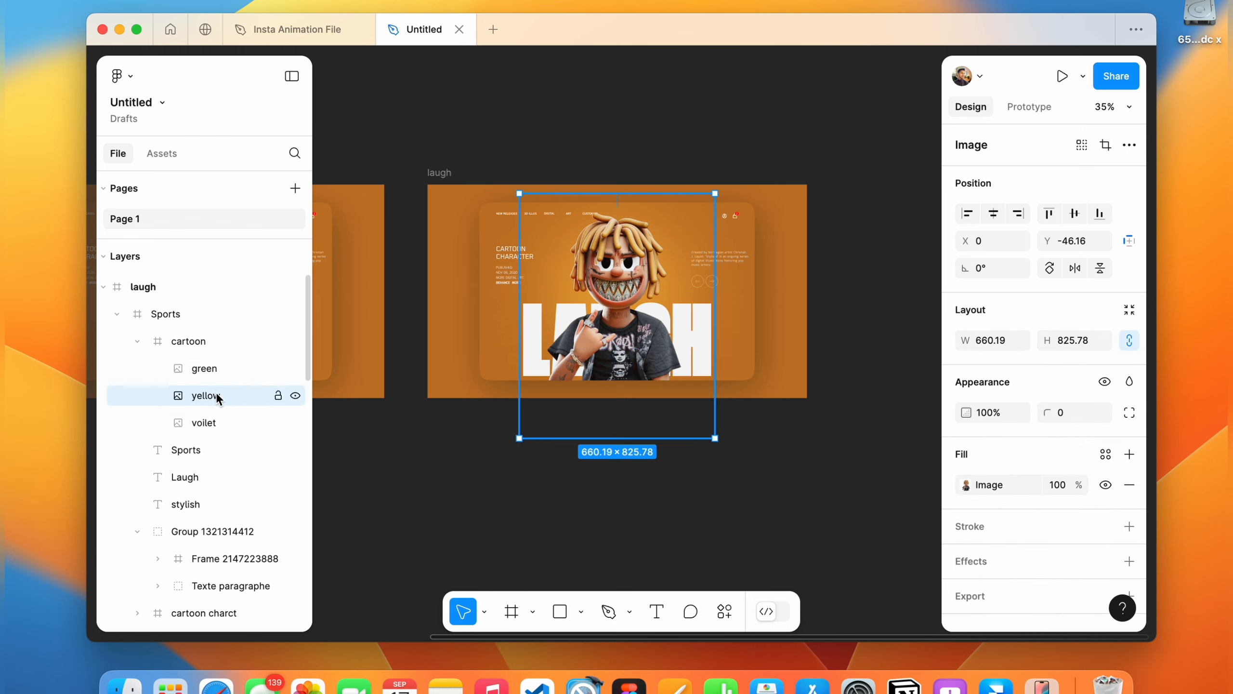
key("shift+Down")
key("shift+Down")
key("shift+Down")
key("shift+Down")
key("shift+Down")
key("shift+Down")
key("shift+Down")
key("shift+Down")
key("shift+Down")
key("shift+Down")
key("shift+Down")
key("shift+Down")
key("shift+Down")
key("shift+Down")
key("shift+Down")
key("shift+Down")
key("shift+Down")
key("shift+Down")
key("shift+Down")
key("shift+Down")
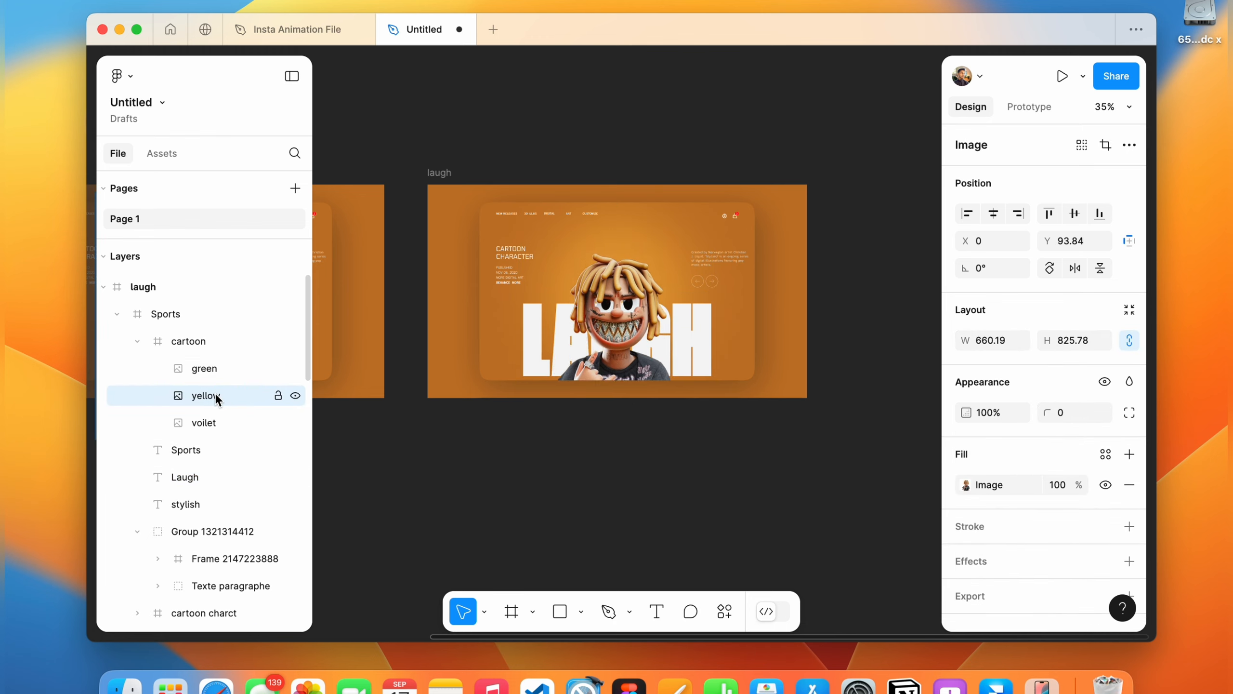
key("shift+Down")
key("shift+Down")
key("shift+Down")
key("shift+Down")
key("shift+Down")
key("shift+Down")
key("shift+Down")
key("shift+Down")
key("shift+Down")
key("shift+Down")
key("shift+Down")
key("shift+Down")
key("shift+Down")
key("shift+Down")
key("shift+Down")
key("shift+Down")
key("shift+Down")
key("shift+Down")
key("shift+Down")
key("shift+Down")
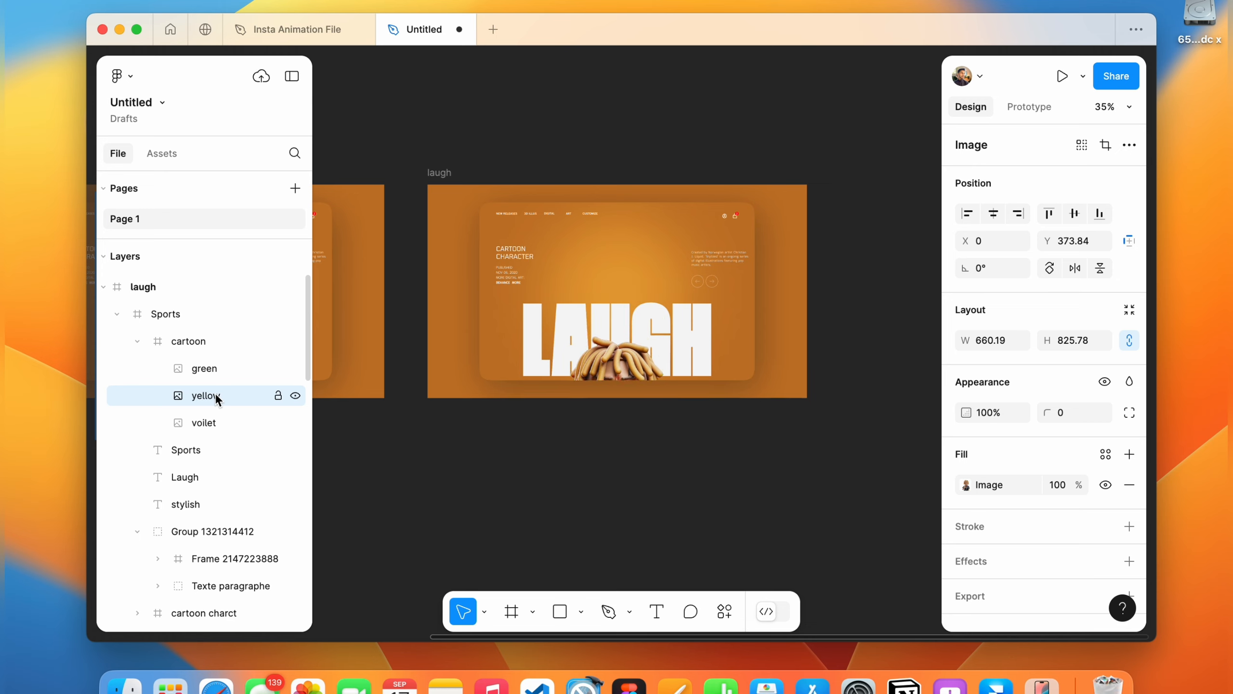
key("shift+Down")
key("shift+Down")
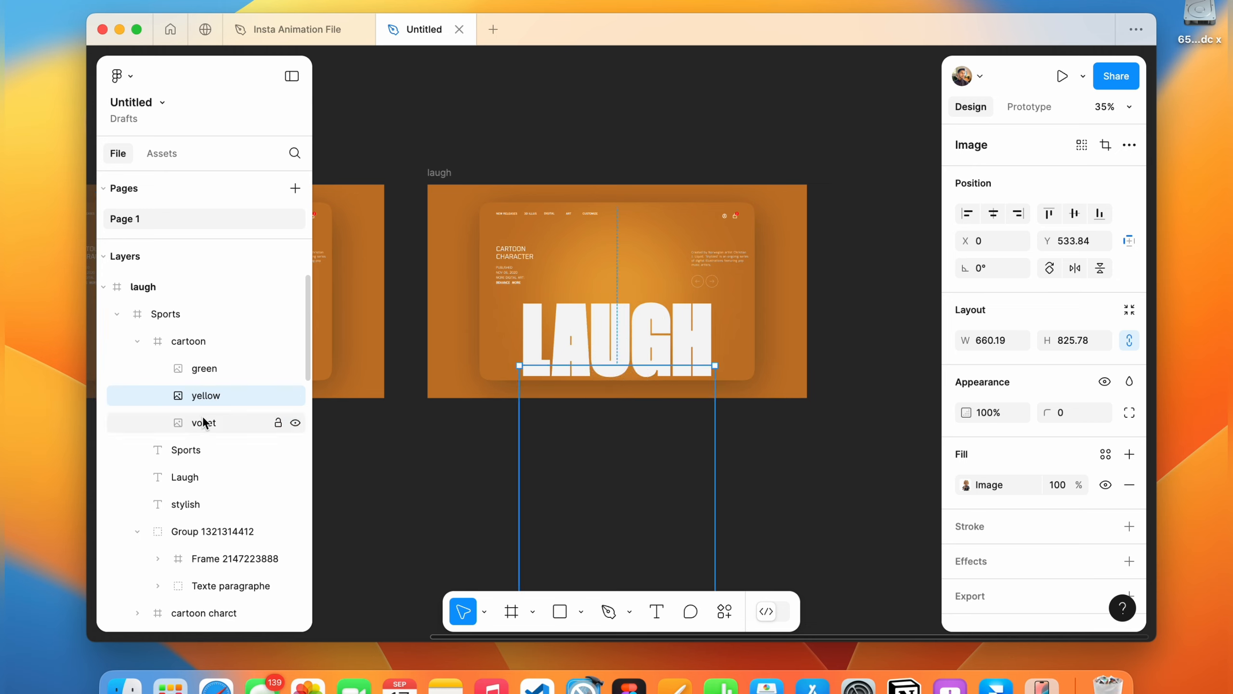
Select the voilet character image and nudge it up into view to Y about -52.
left_click(204, 421)
key("shift+Up")
key("shift+Up")
key("shift+Up")
key("shift+Up")
key("shift+Up")
key("shift+Up")
key("shift+Up")
key("shift+Up")
key("shift+Up")
key("shift+Up")
key("shift+Up")
key("shift+Up")
key("shift+Up")
key("shift+Up")
key("shift+Up")
key("shift+Up")
key("shift+Up")
key("shift+Up")
key("shift+Up")
key("shift+Up")
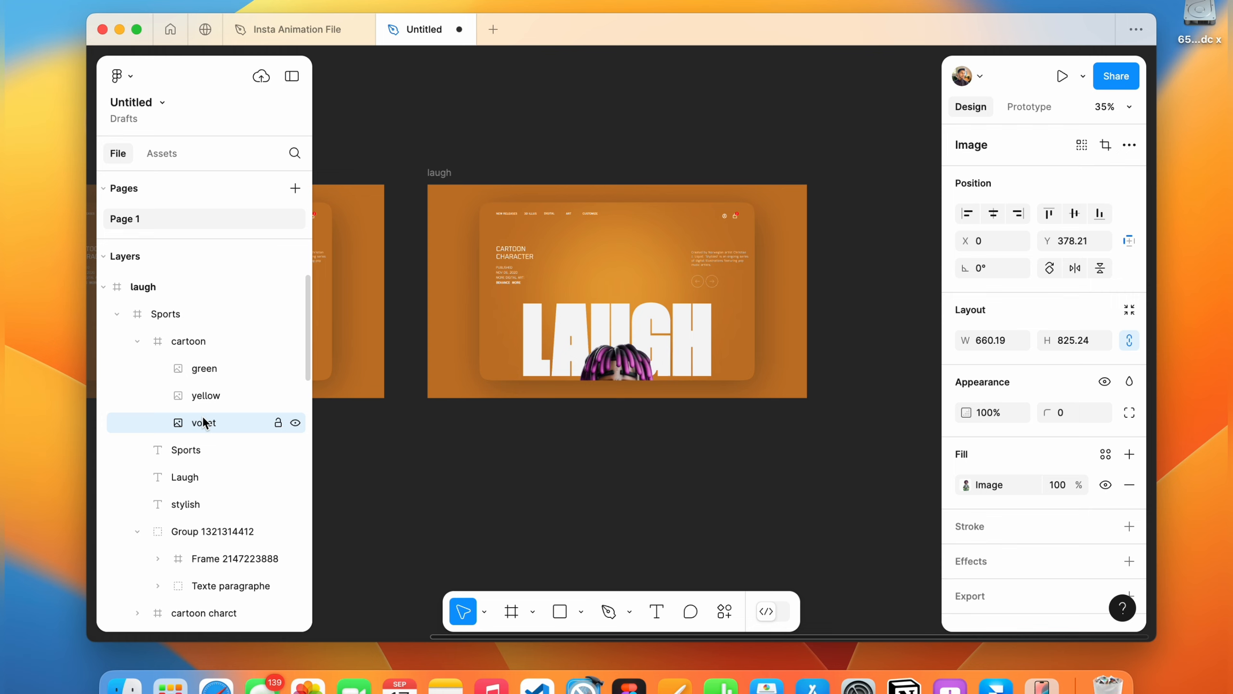
key("shift+Up")
key("shift+Up")
key("shift+Up")
key("shift+Up")
key("shift+Up")
key("shift+Up")
key("shift+Up")
key("shift+Up")
key("shift+Up")
key("shift+Up")
key("shift+Up")
key("shift+Up")
key("shift+Up")
key("shift+Up")
key("shift+Up")
key("shift+Up")
key("shift+Up")
key("shift+Up")
key("shift+Up")
key("shift+Up")
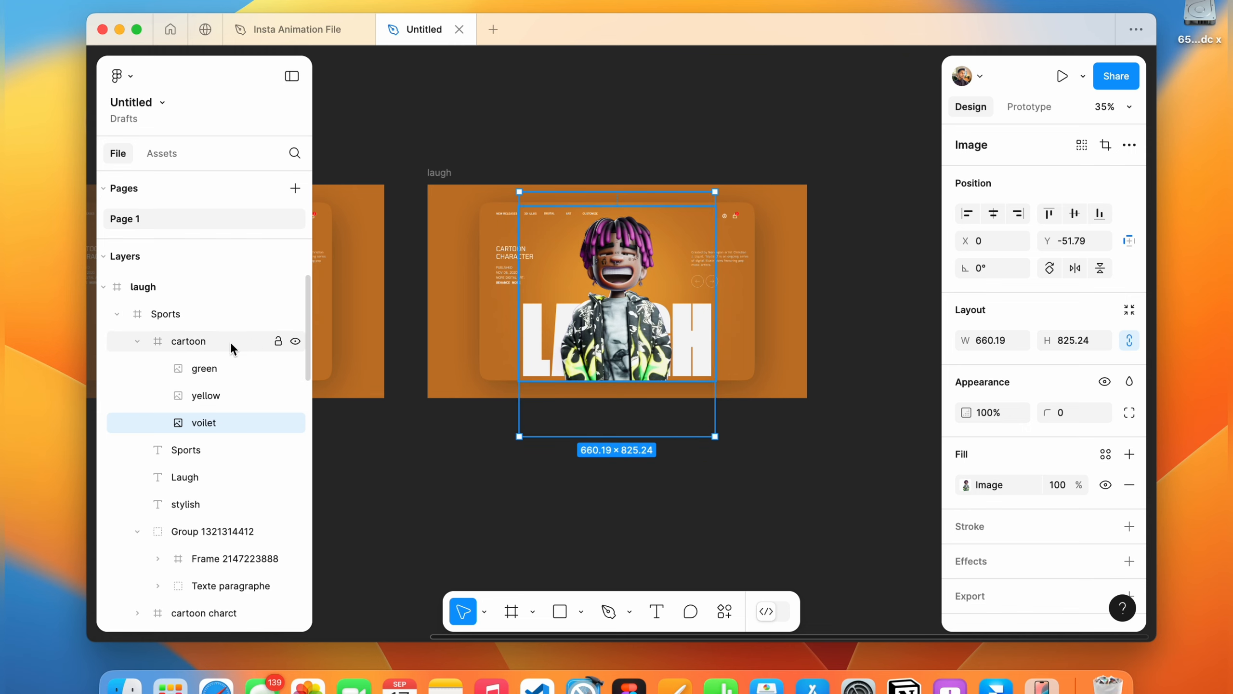
Nudge the Laugh title down out of view to Y about 591.
left_click(279, 342)
left_click(539, 352)
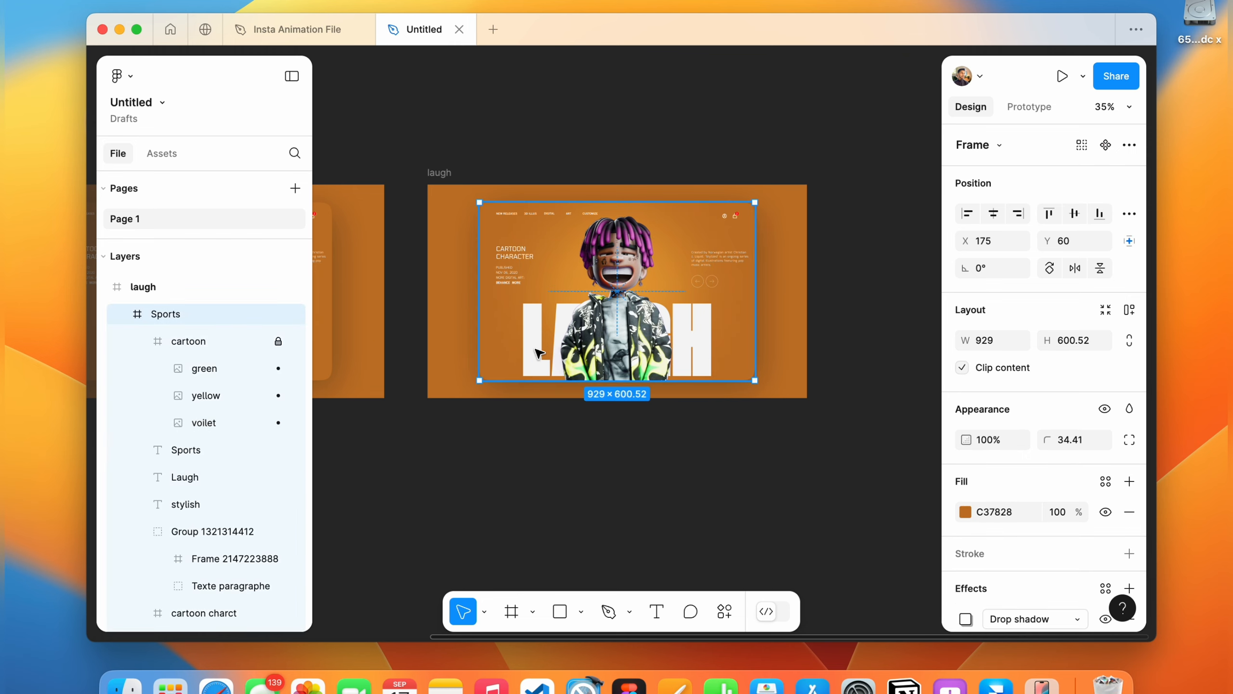
left_click(539, 352)
key("shift+Down")
key("shift+Down")
key("shift+Down")
key("shift+Down")
key("shift+Down")
key("shift+Down")
key("shift+Down")
key("shift+Down")
key("shift+Down")
key("shift+Down")
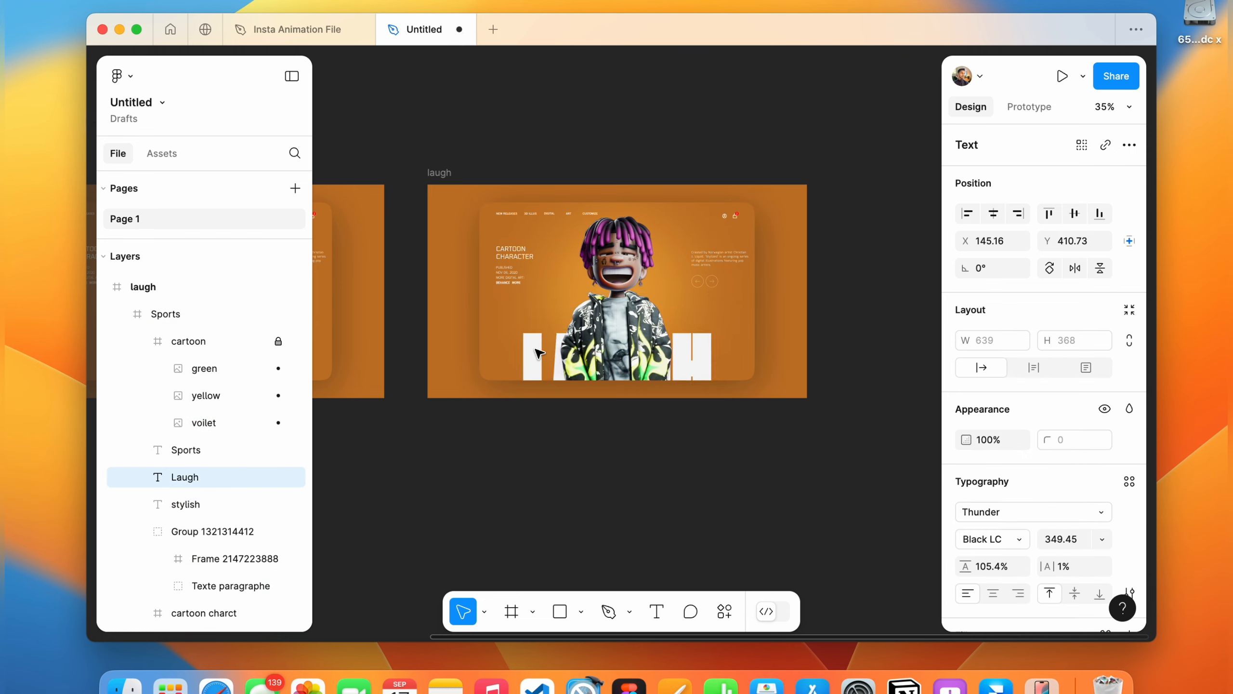
key("shift+Down")
key("shift+Down")
key("shift+Down")
key("shift+Down")
key("shift+Down")
key("shift+Down")
key("shift+Down")
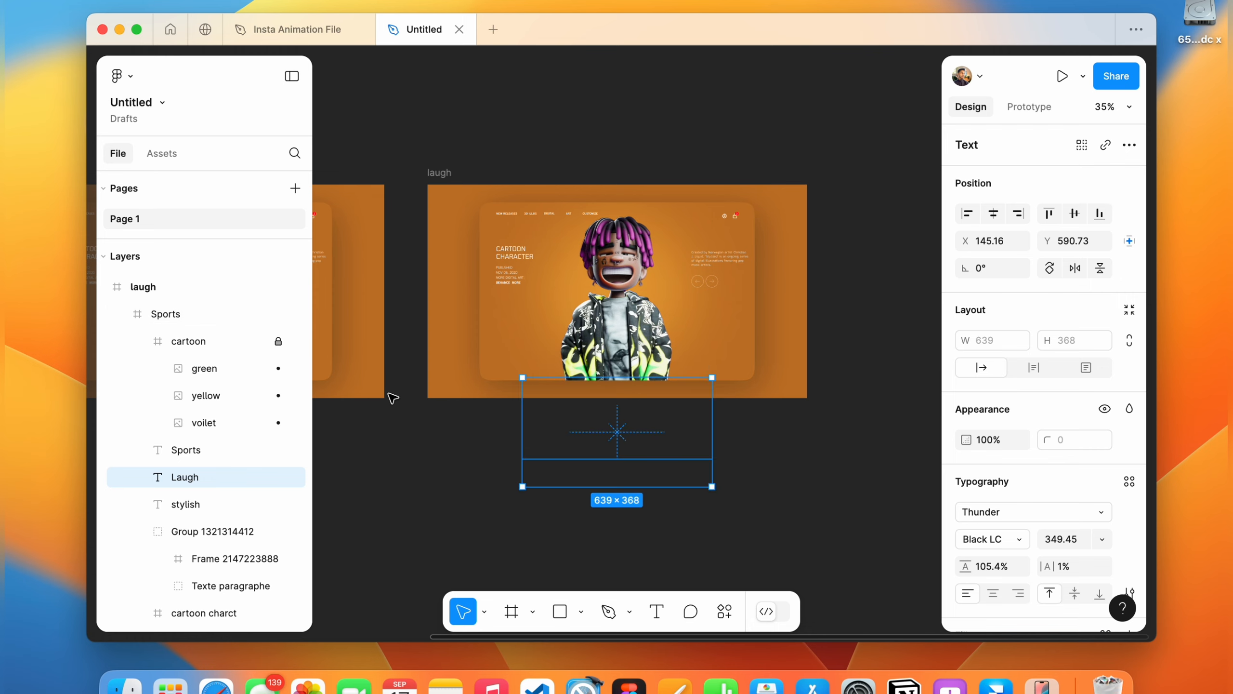
Select the stylish title and nudge it up into view to Y about 319.
left_click(193, 505)
key("shift+Up")
key("shift+Up")
key("shift+Up")
key("shift+Up")
key("shift+Up")
key("shift+Up")
key("shift+Up")
key("shift+Up")
key("shift+Up")
key("shift+Up")
key("shift+Up")
key("shift+Up")
key("shift+Up")
key("shift+Up")
key("shift+Up")
key("shift+Up")
key("shift+Up")
key("shift+Up")
key("shift+Up")
key("shift+Up")
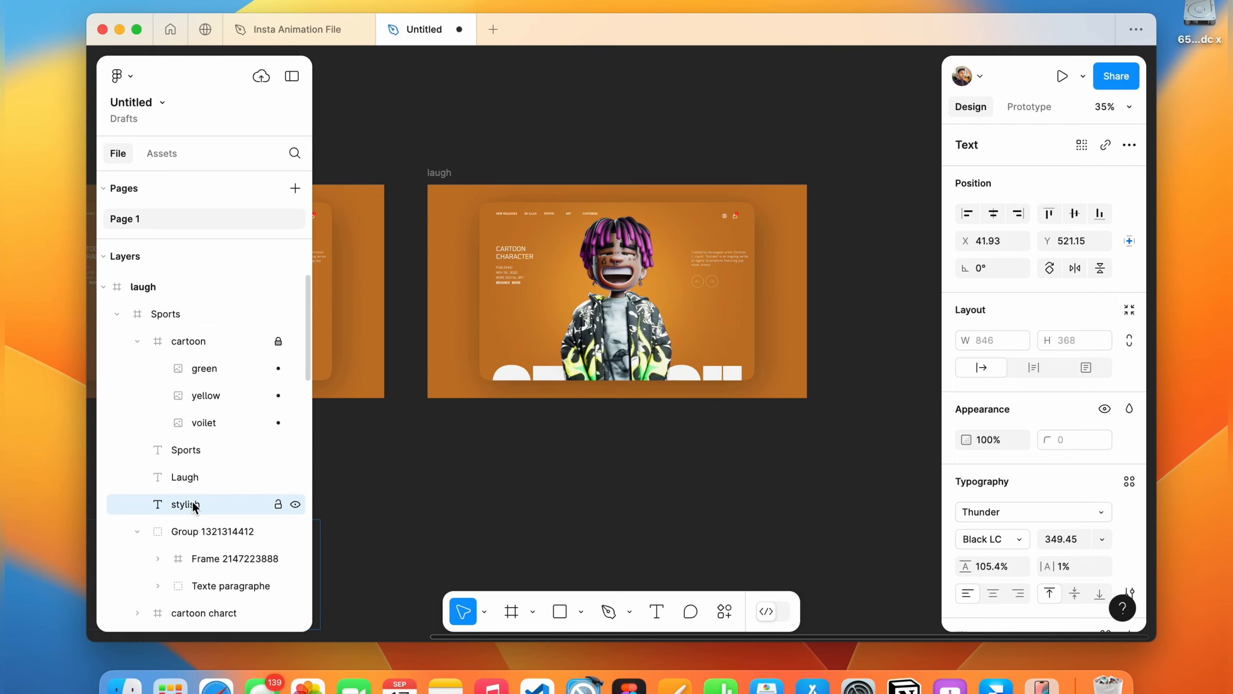
key("shift+Up")
key("shift+Down")
key("shift+Down")
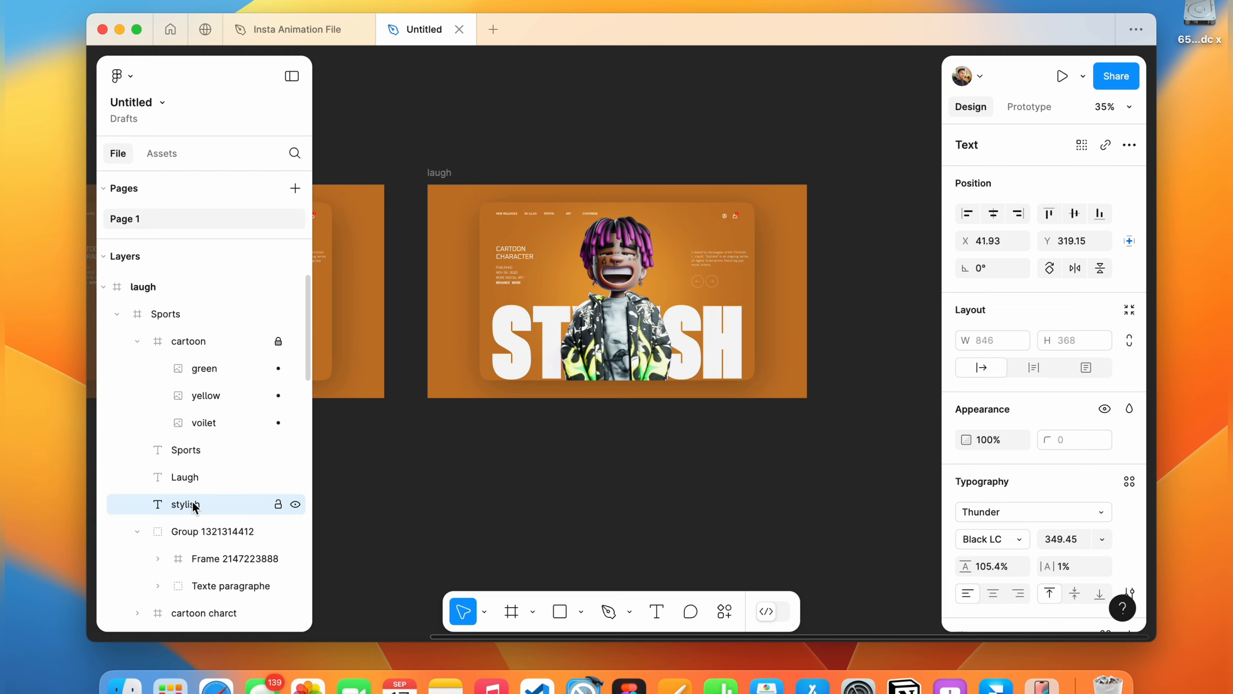
Fill both the inner card and the outer frame of the copy with 2F0066.
left_click(539, 233)
key("Return")
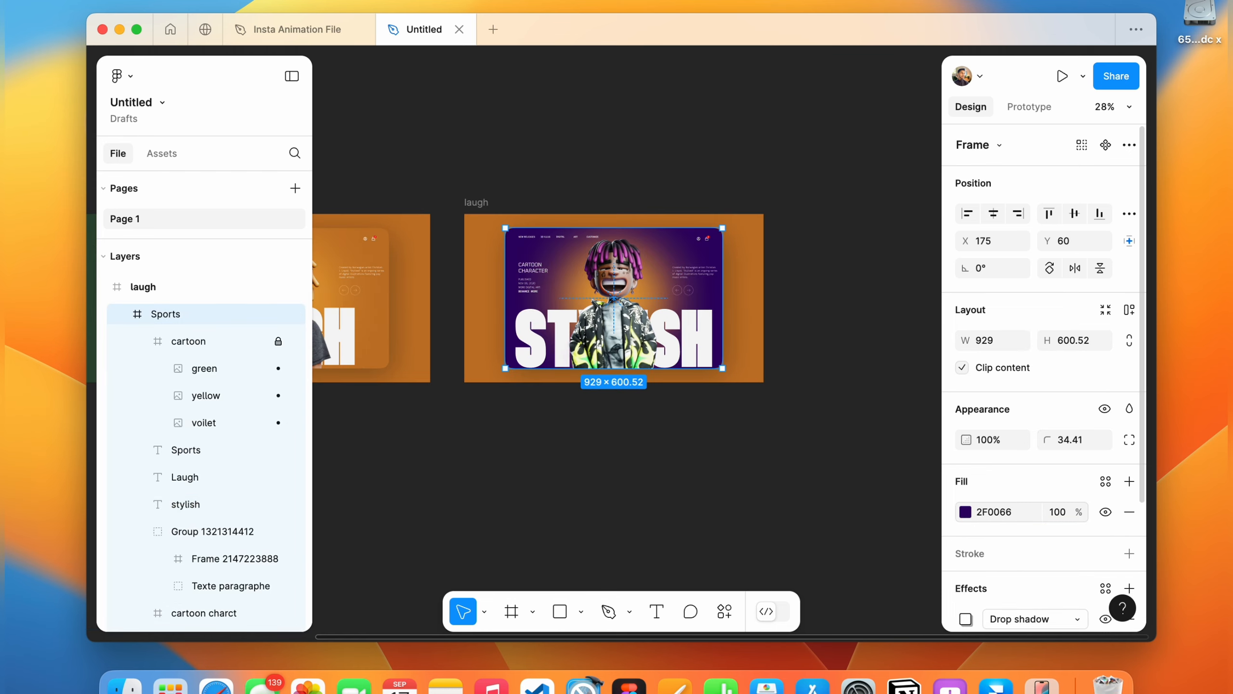
left_click(481, 205)
left_click(1008, 547)
type("2F0066")
key("Return")
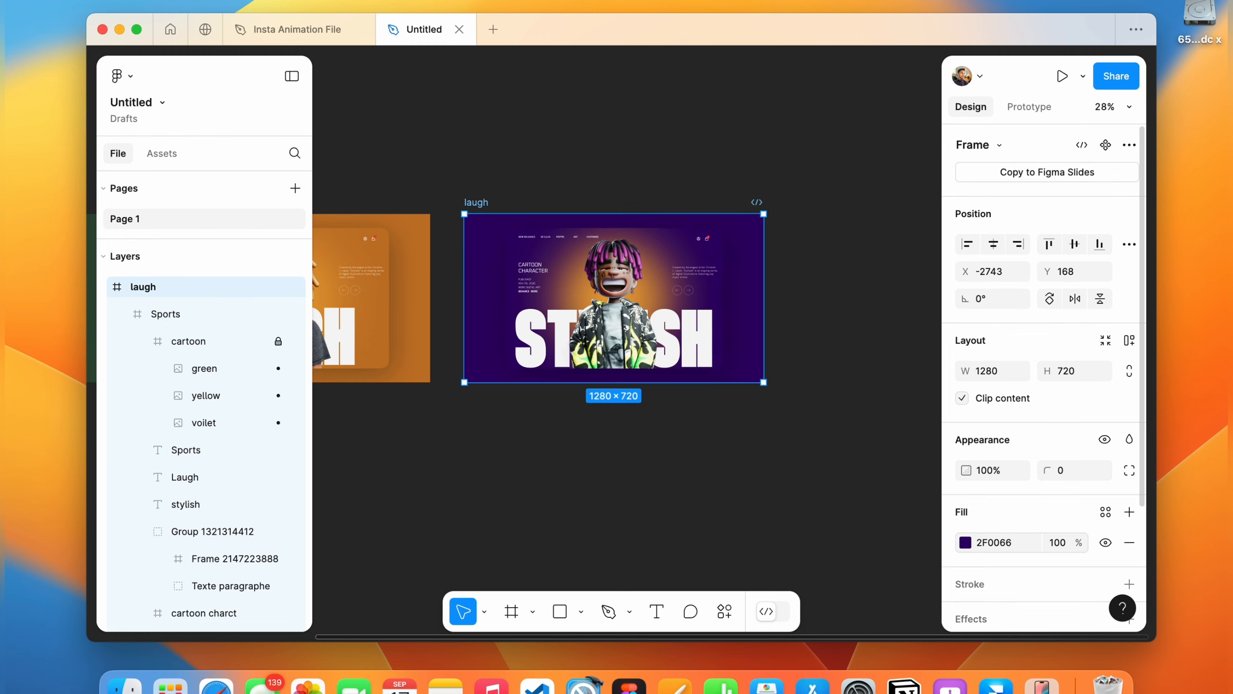
Rename the copied frame to stylish and recolour its red light glow ellipse.
double_click(476, 202)
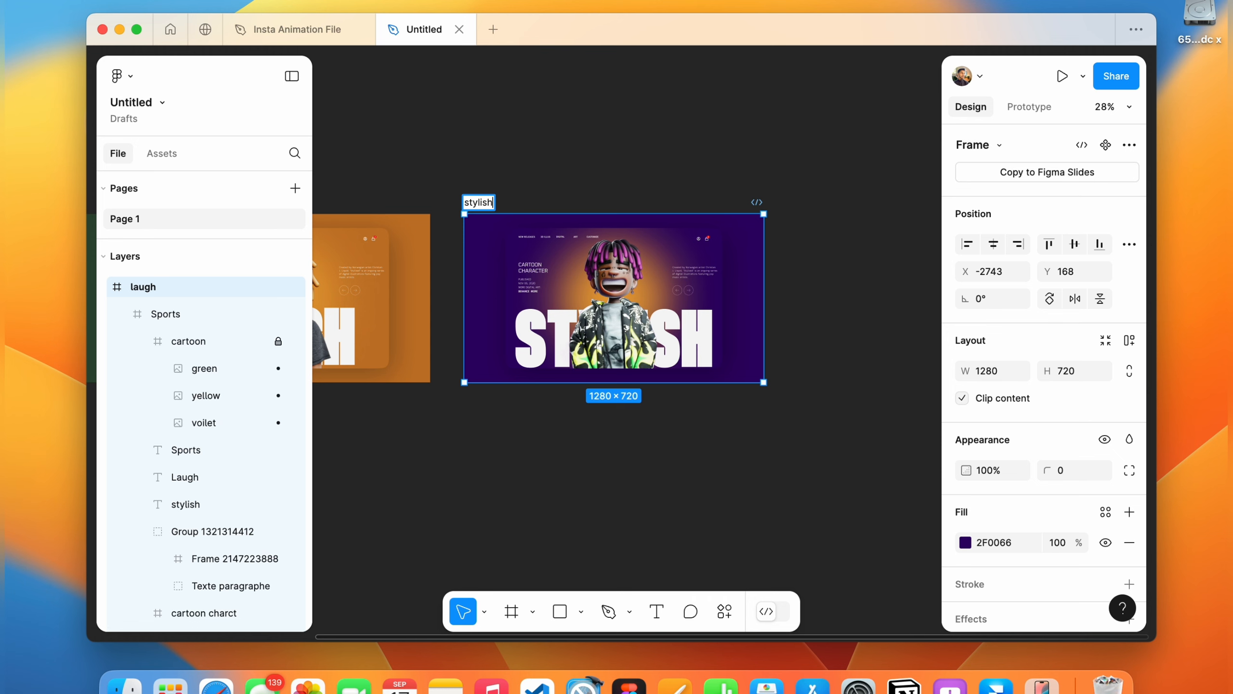
double_click(557, 285)
left_click(585, 286)
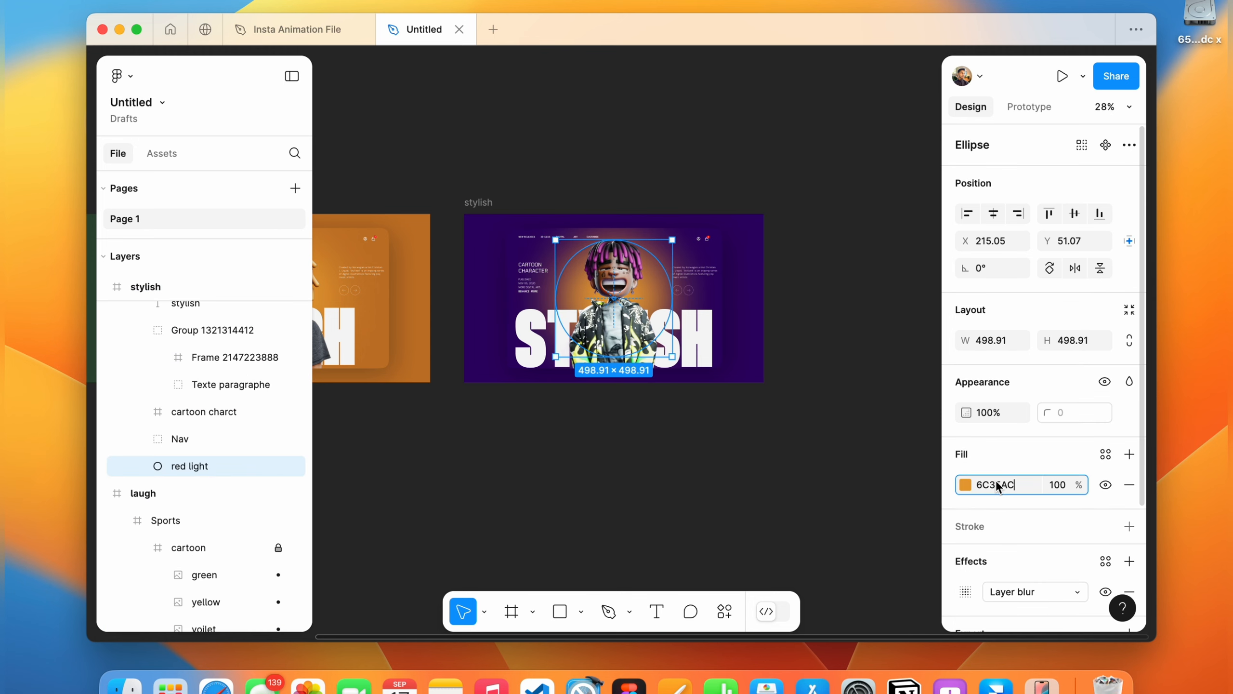
key("Return")
Set the page background colour to F5F5F5.
left_click(687, 169)
scroll(687, 169, "left", 2)
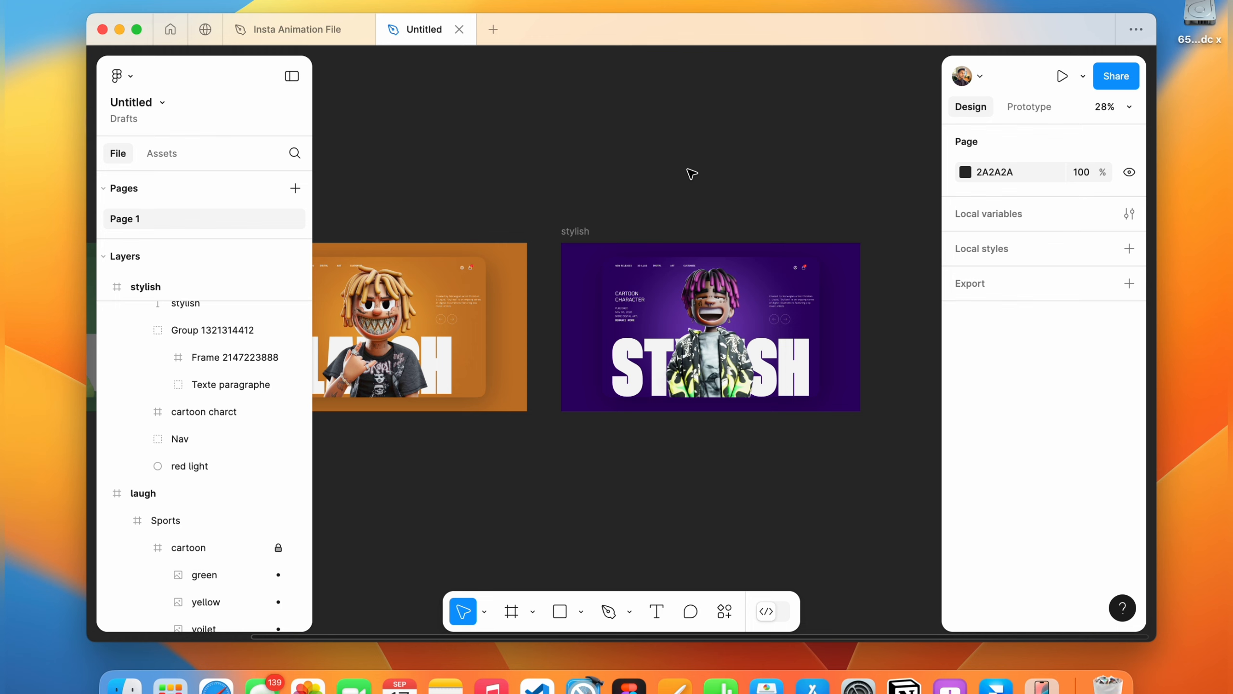
scroll(688, 169, "down", 2)
scroll(687, 169, "left", 1)
scroll(688, 169, "down", 2)
scroll(687, 169, "left", 2)
scroll(691, 173, "down", 2)
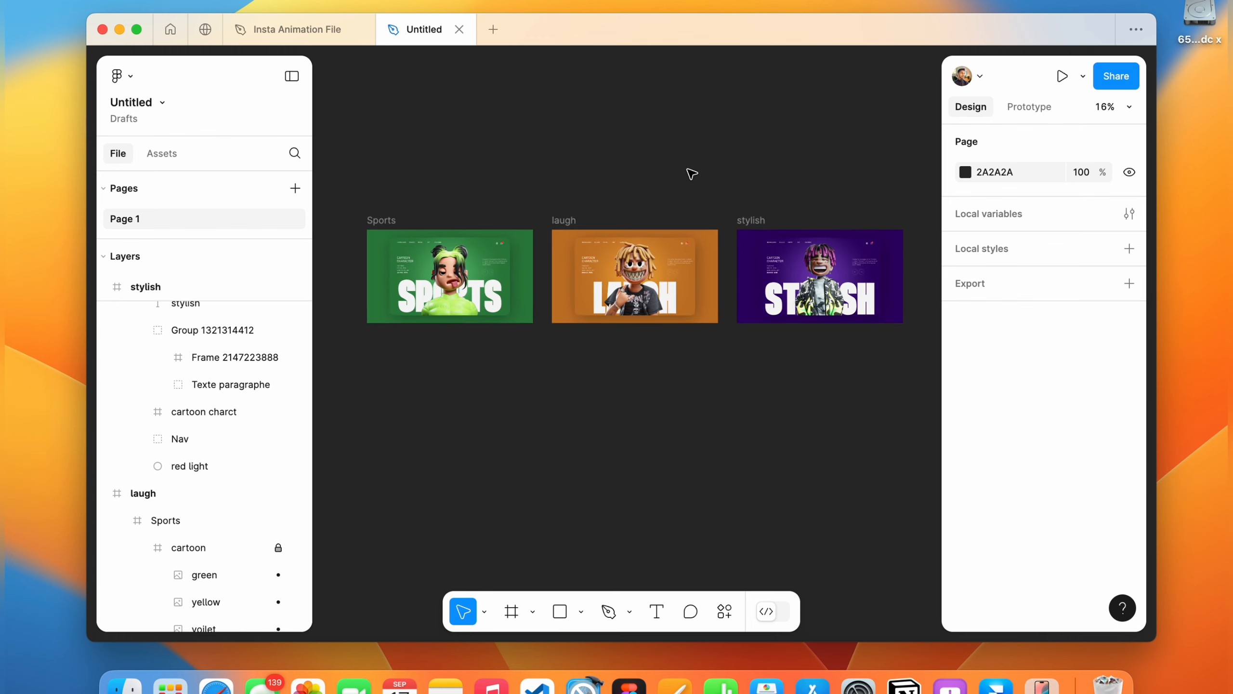
left_click(1002, 171)
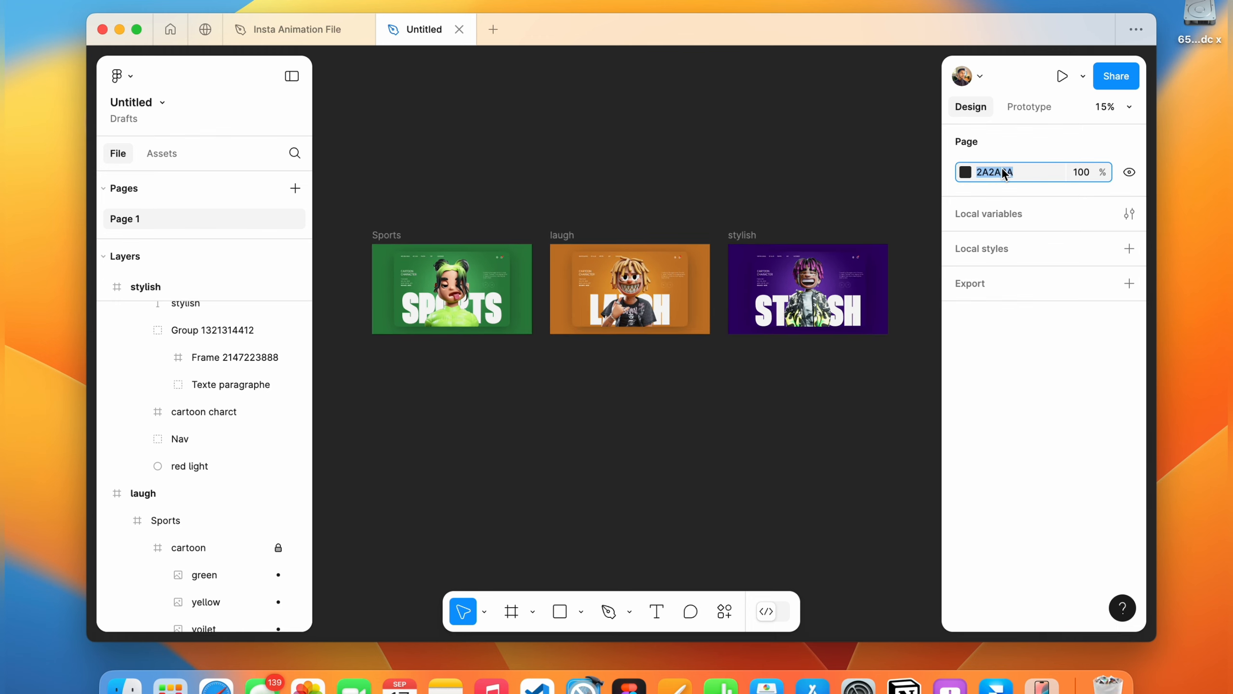
type("f4")
key("Return")
Prototype an on-click Navigate to interaction from the Sports frame to laugh using Smart animate.
scroll(723, 186, "up", 2)
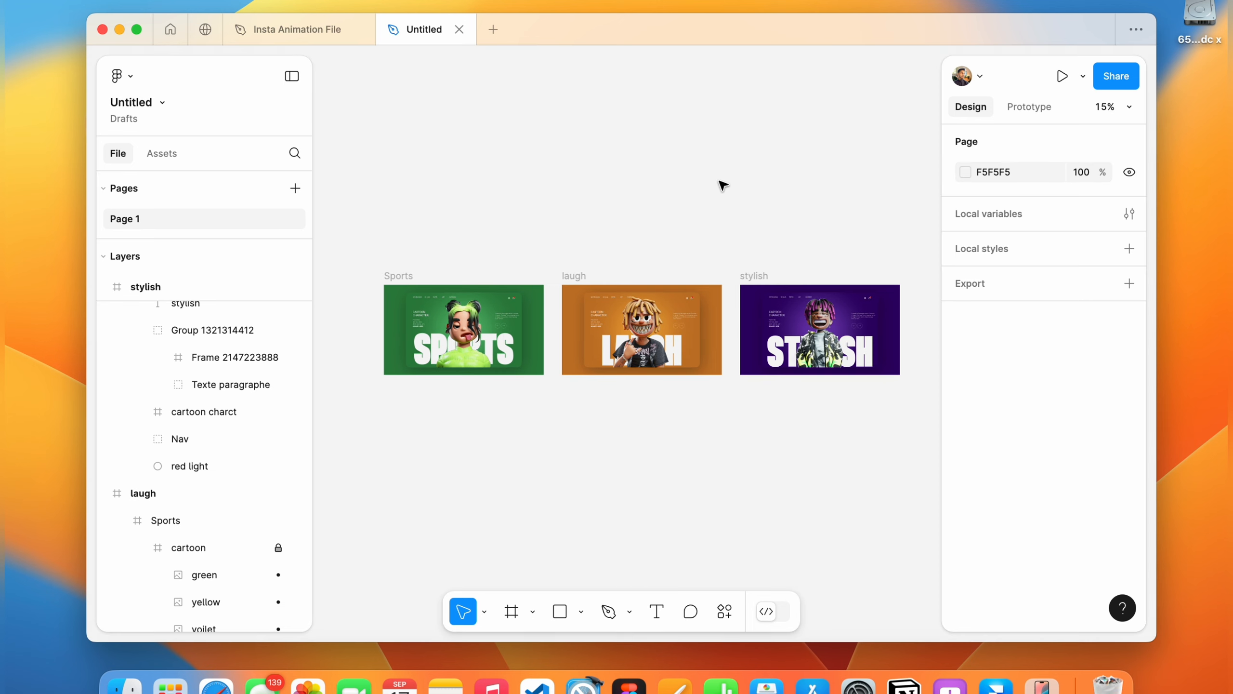
left_click(1025, 108)
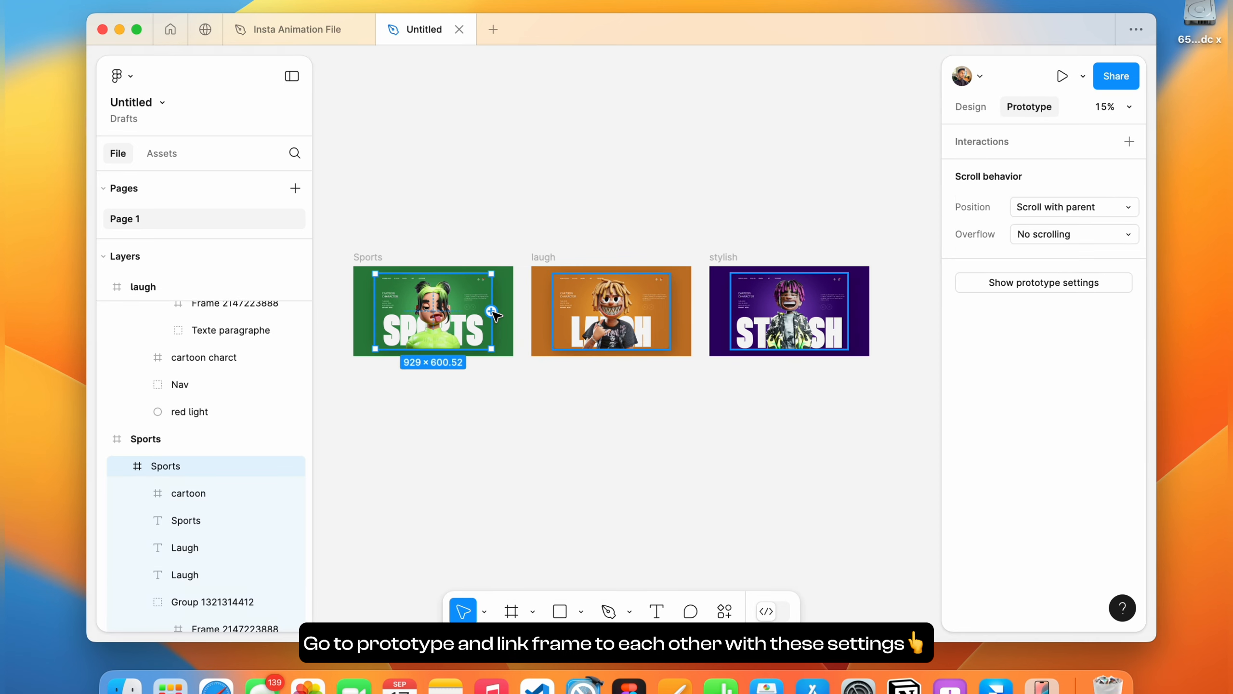
left_click_drag(491, 310, 561, 317)
left_click(544, 459)
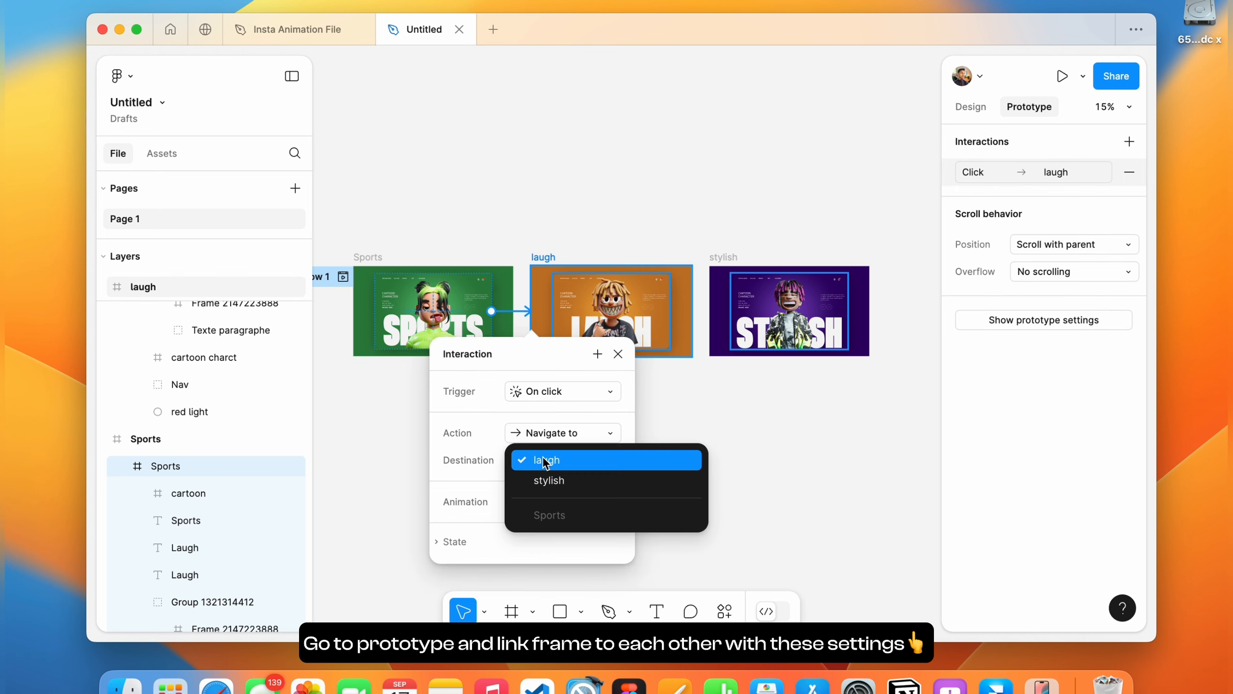
left_click(545, 460)
left_click(560, 502)
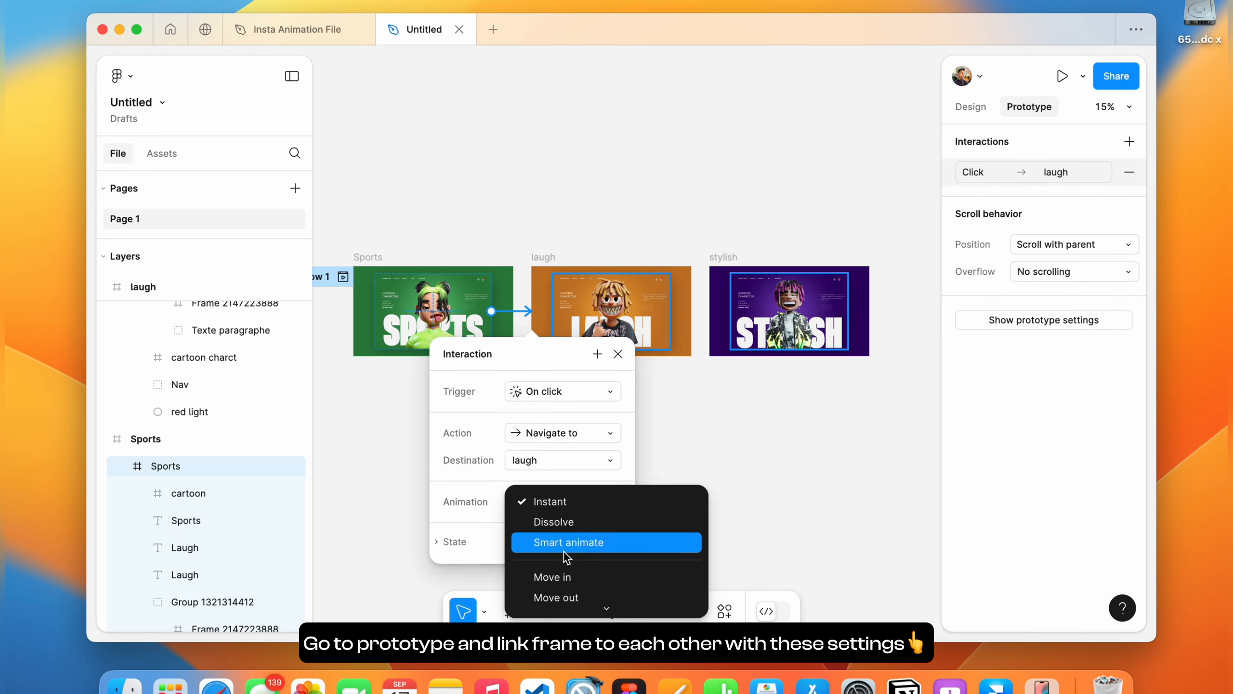
left_click(613, 539)
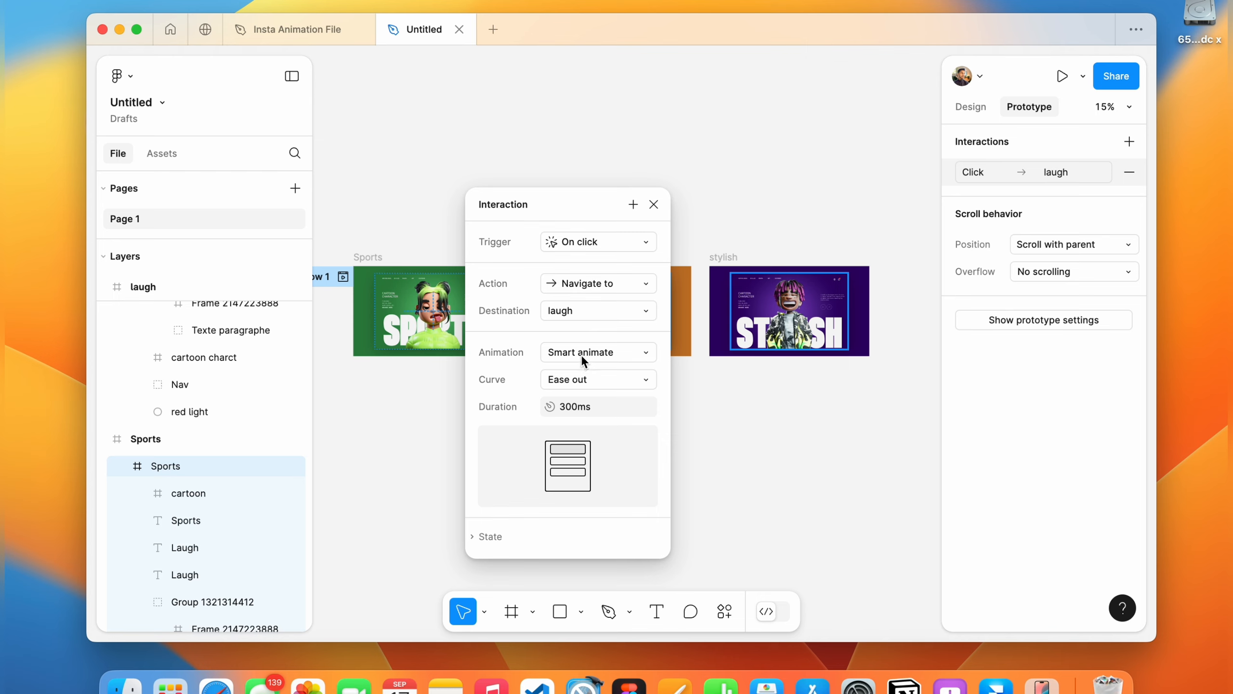
Change the Sports-to-laugh transition curve to a custom bezier of 0.53, 0, 0, 1.
left_click(572, 382)
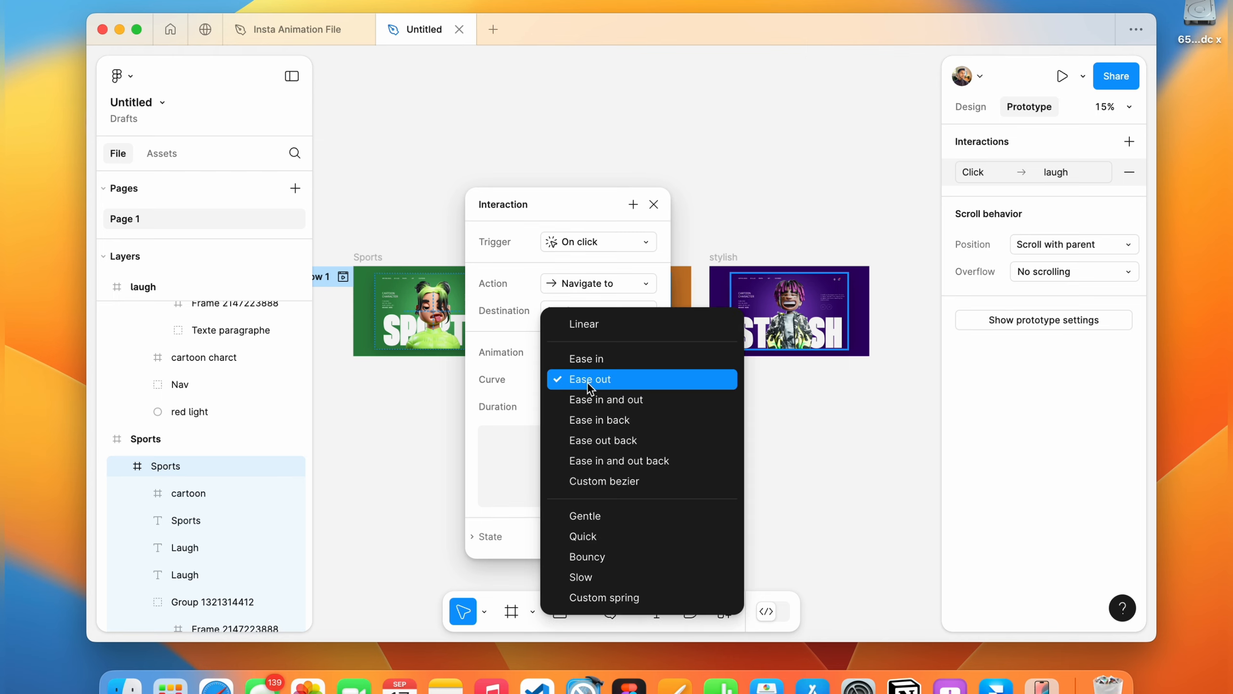
left_click(597, 474)
left_click_drag(575, 367, 526, 367)
left_click_drag(525, 452, 571, 452)
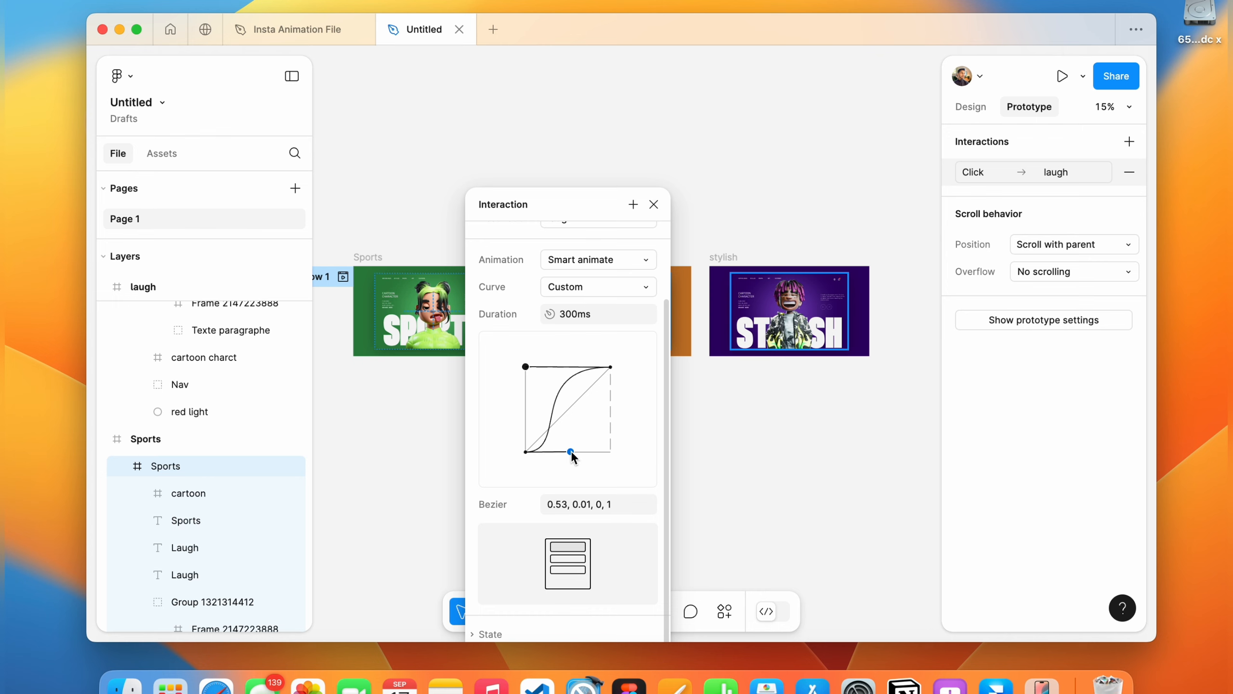
Set the transition duration to 1000ms and close the interaction settings.
left_click(573, 316)
type("1000")
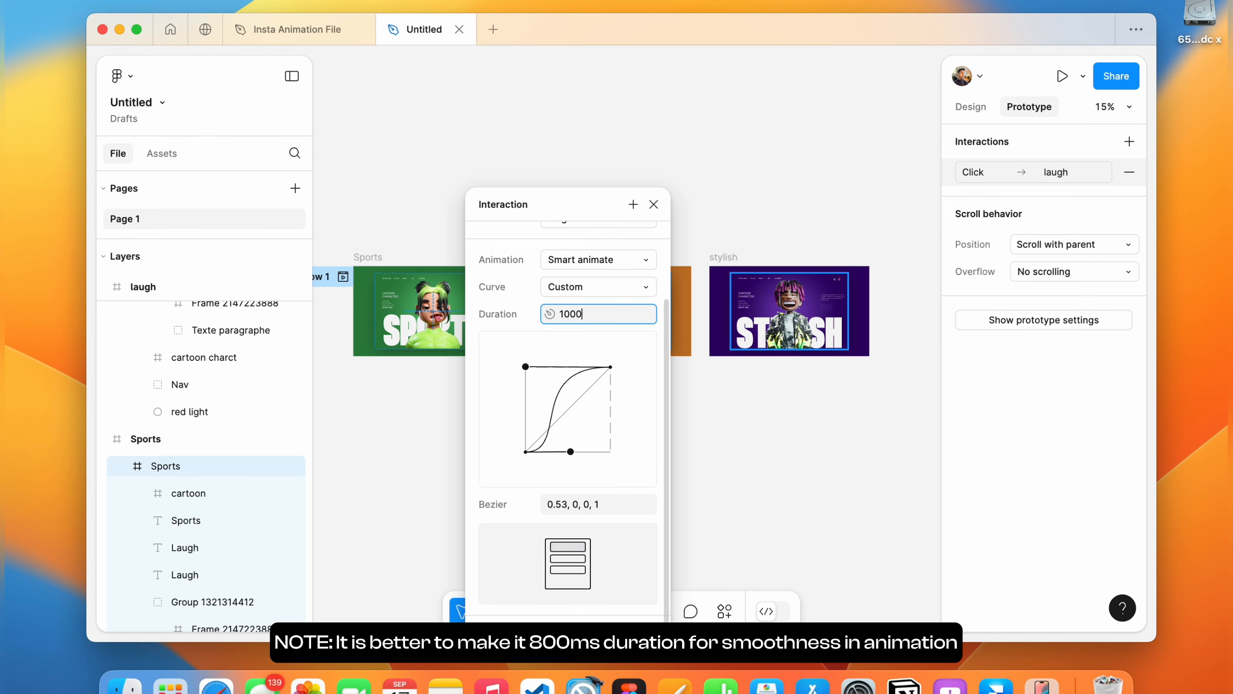
key("Return")
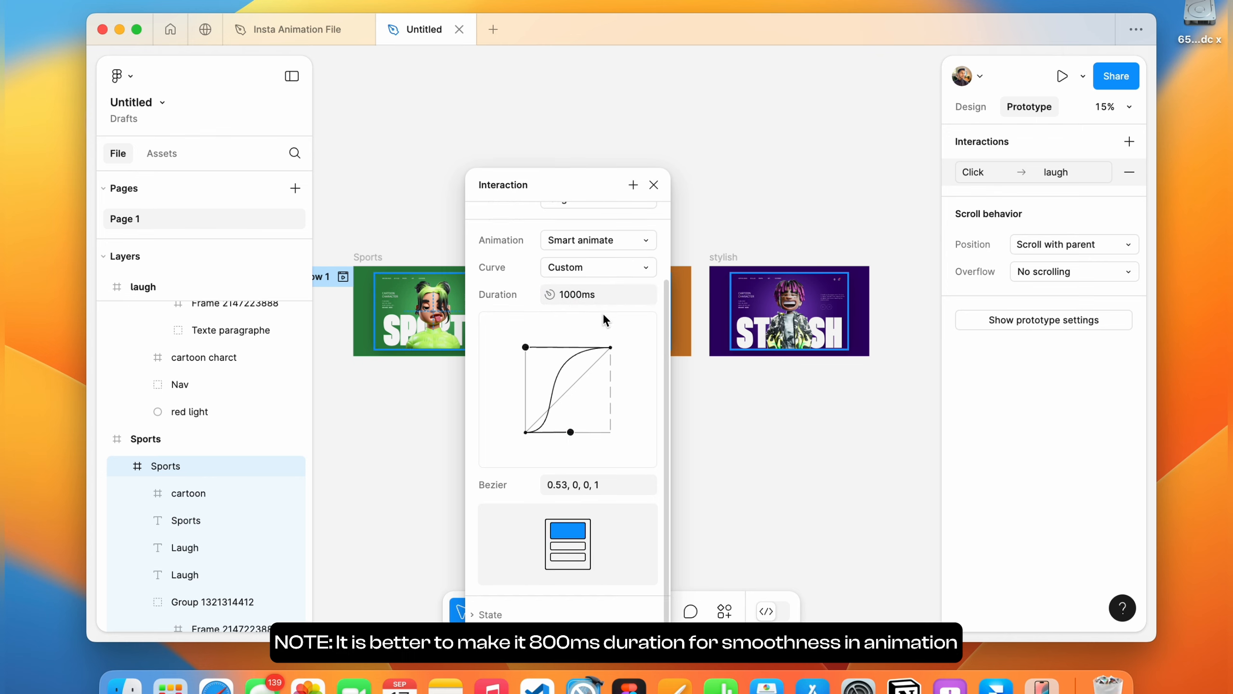
scroll(603, 314, "up", 3)
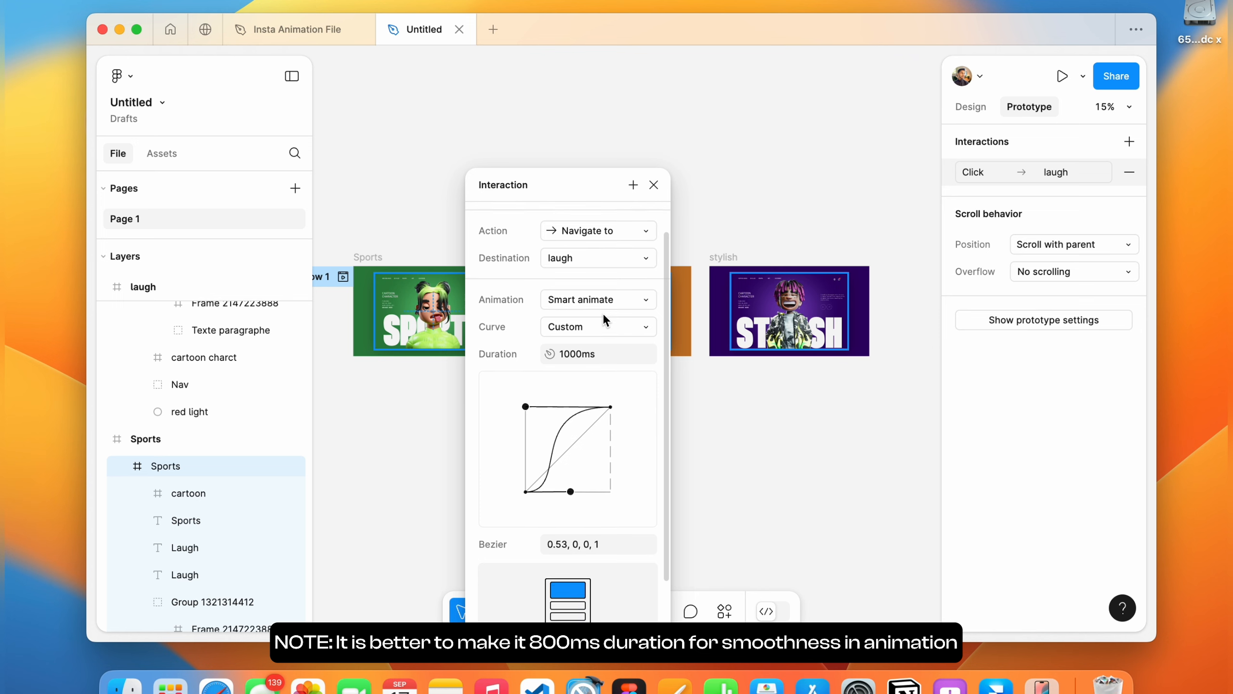
left_click(654, 184)
Link the laugh frame to the stylish frame with an on-click Smart animate interaction.
left_click(565, 276)
left_click(674, 323)
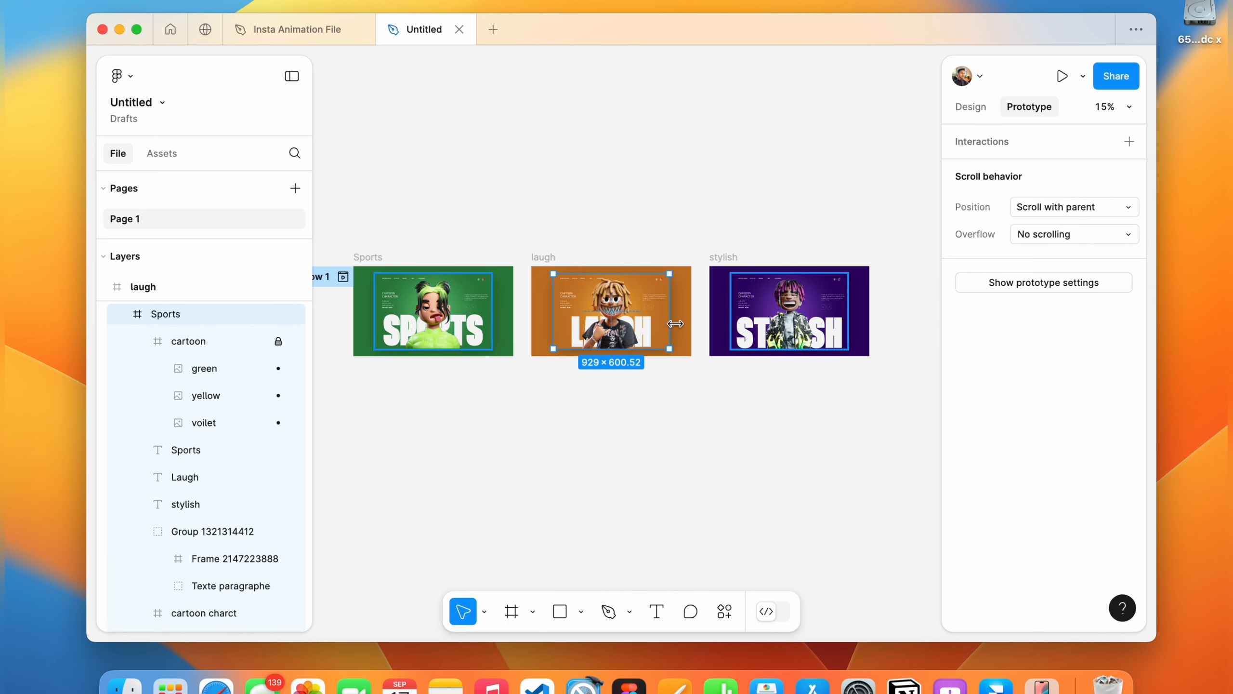
left_click_drag(670, 311, 728, 311)
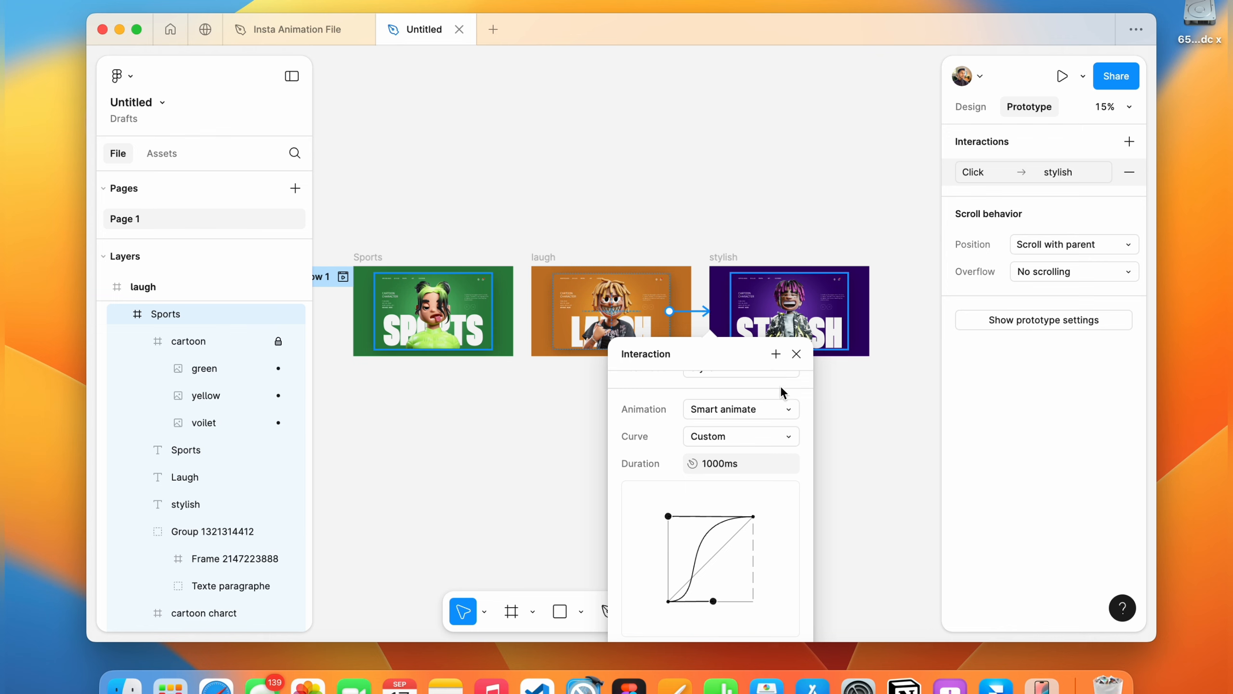
left_click(796, 354)
Connect the stylish frame back to laugh and change its trigger to On drag.
left_click(731, 311)
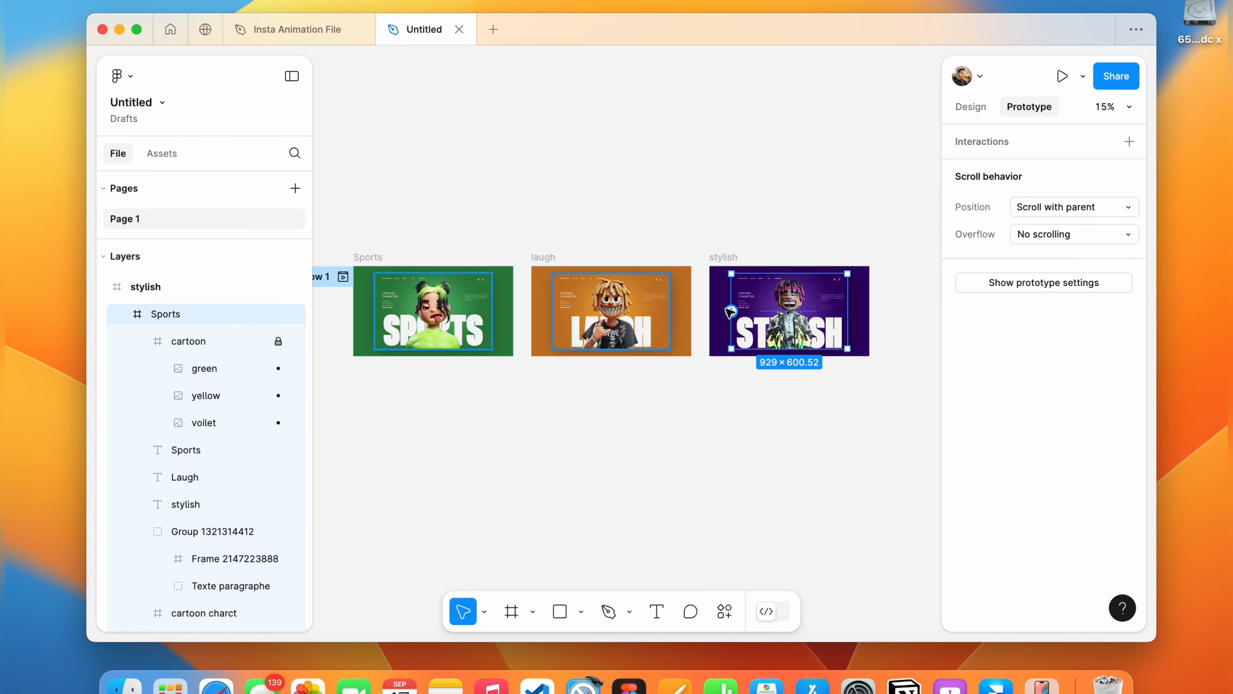
left_click_drag(731, 311, 656, 325)
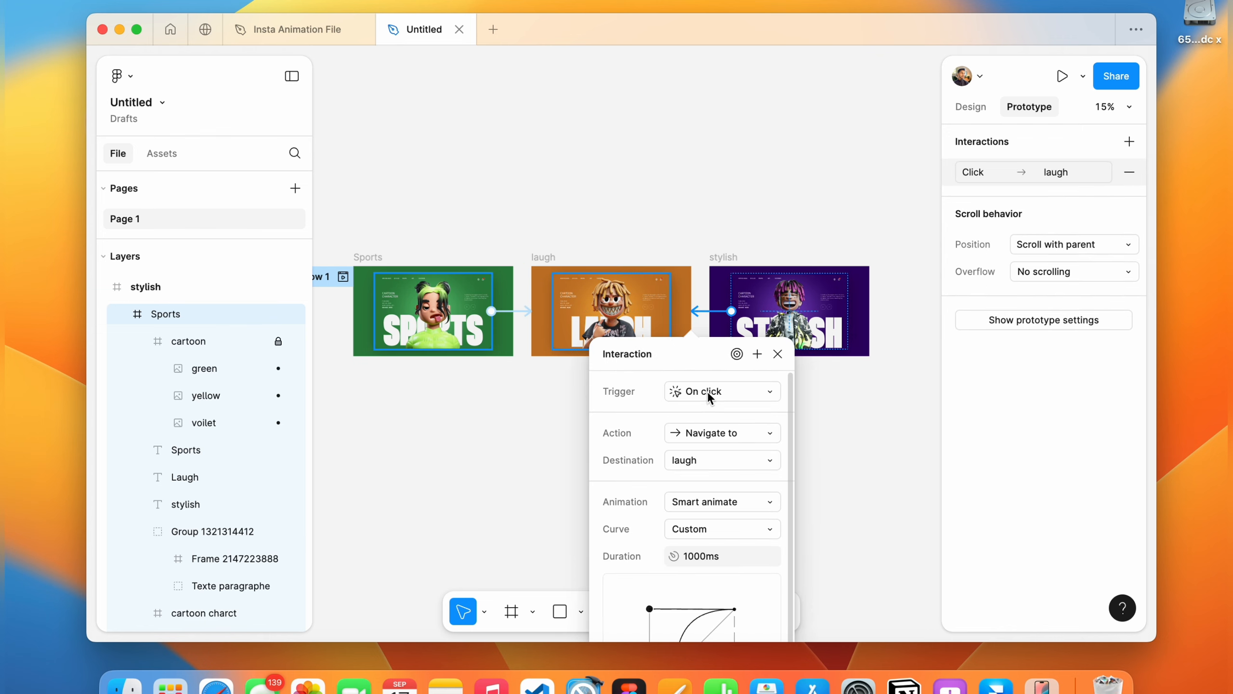
left_click(706, 395)
left_click(708, 412)
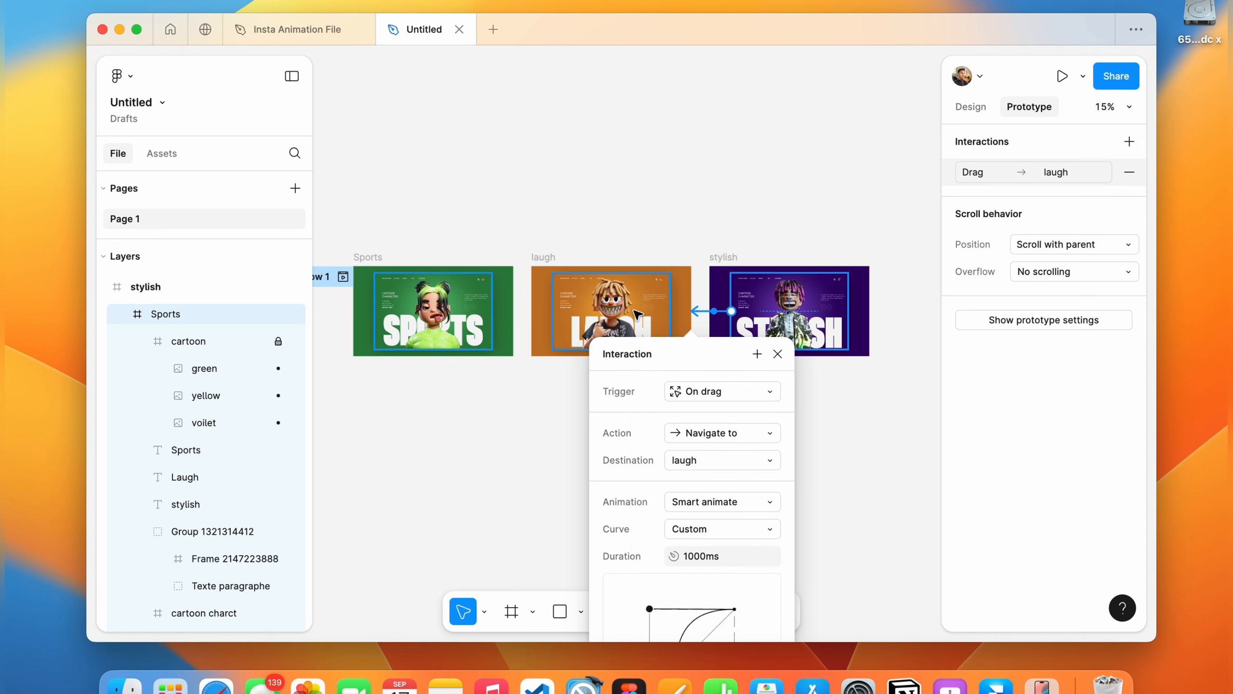
Connect the laugh frame back to Sports with an On drag interaction and close the settings.
left_click(637, 315)
left_click_drag(553, 311, 484, 317)
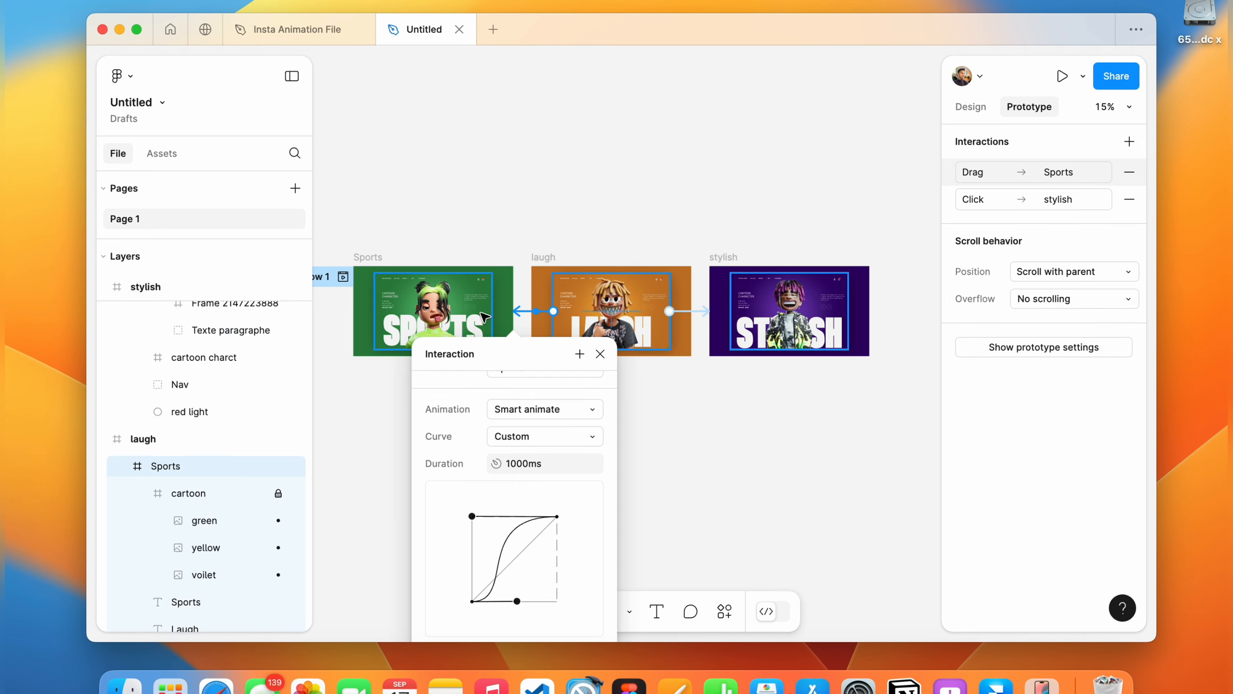
scroll(528, 440, "up", 3)
left_click(600, 353)
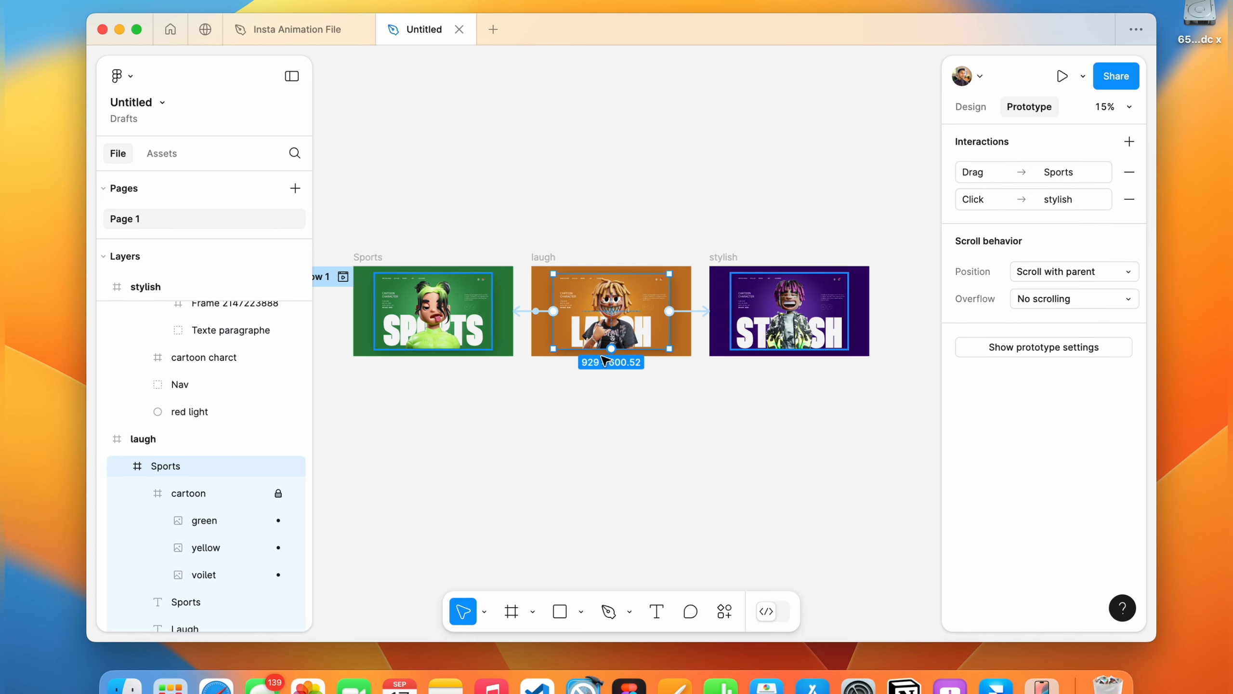
Duplicate the Sports frame and place the copy below the original.
scroll(601, 169, "down", 3)
left_click(612, 237)
left_click(952, 115)
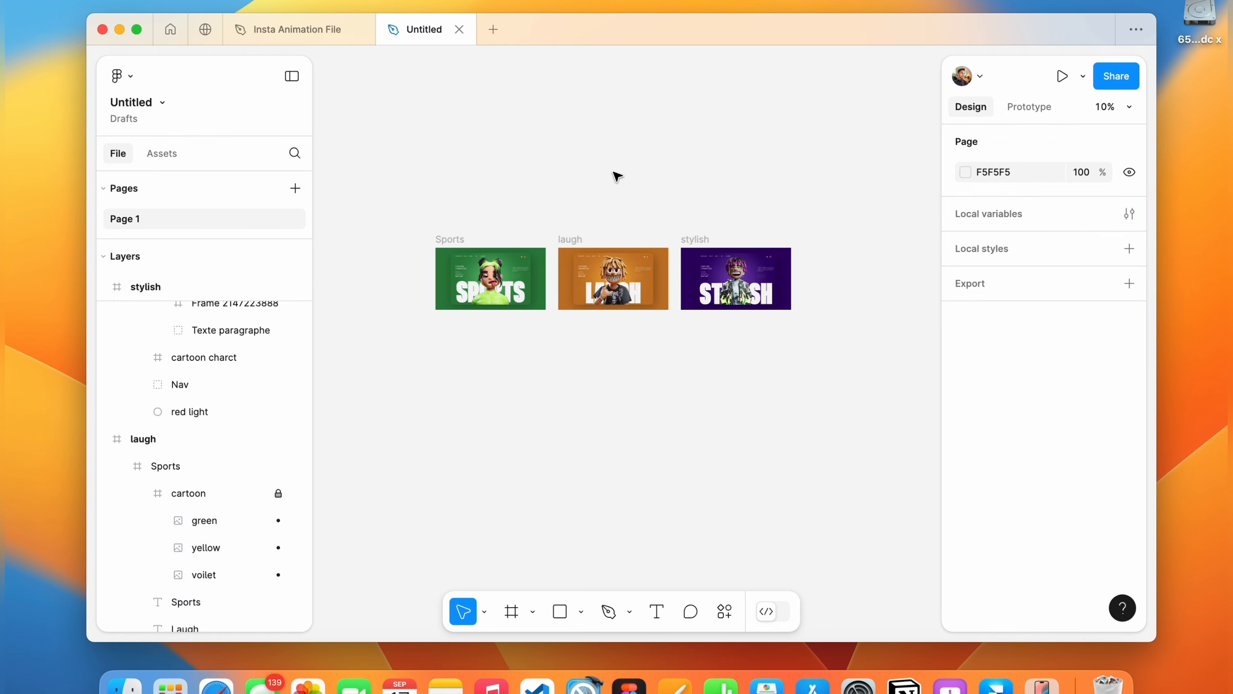
scroll(578, 184, "up", 3)
left_click(418, 256)
left_click_drag(418, 256, 423, 367, "alt")
scroll(422, 367, "down", 3)
scroll(423, 367, "left", 2)
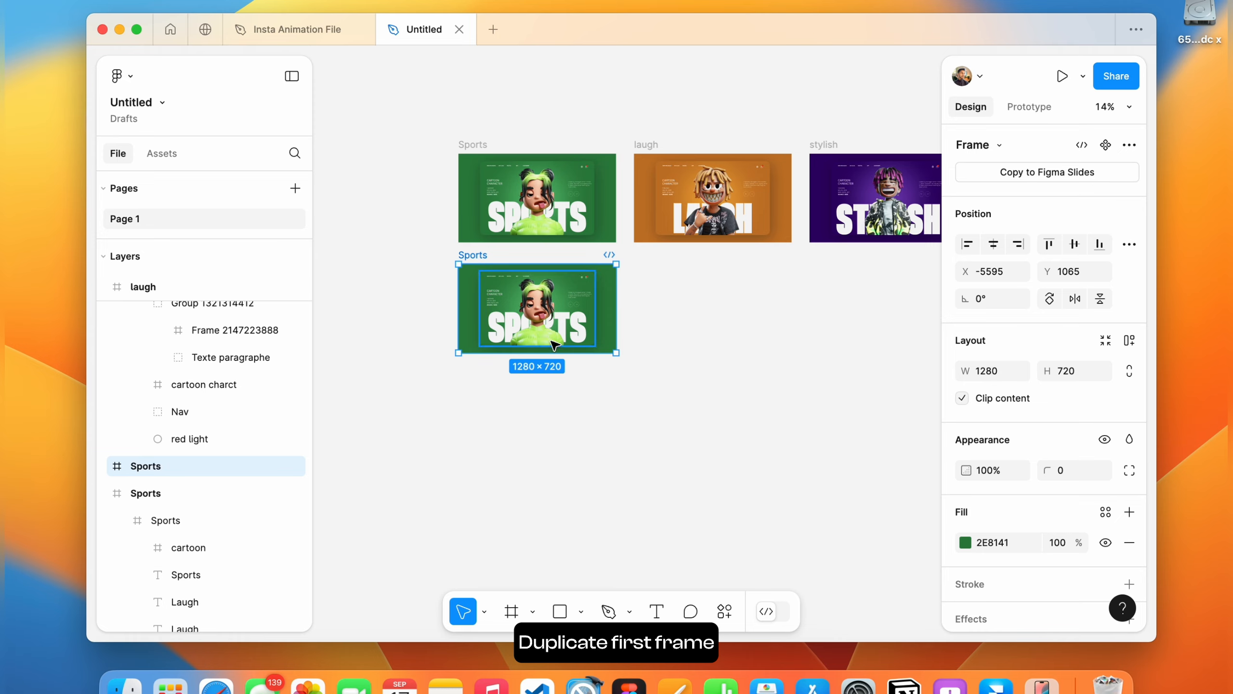
Nudge the cartoon image in the copied Sports frame right and up, to about X 384, Y 56.
scroll(479, 310, "up", 3)
left_click(600, 330, "super")
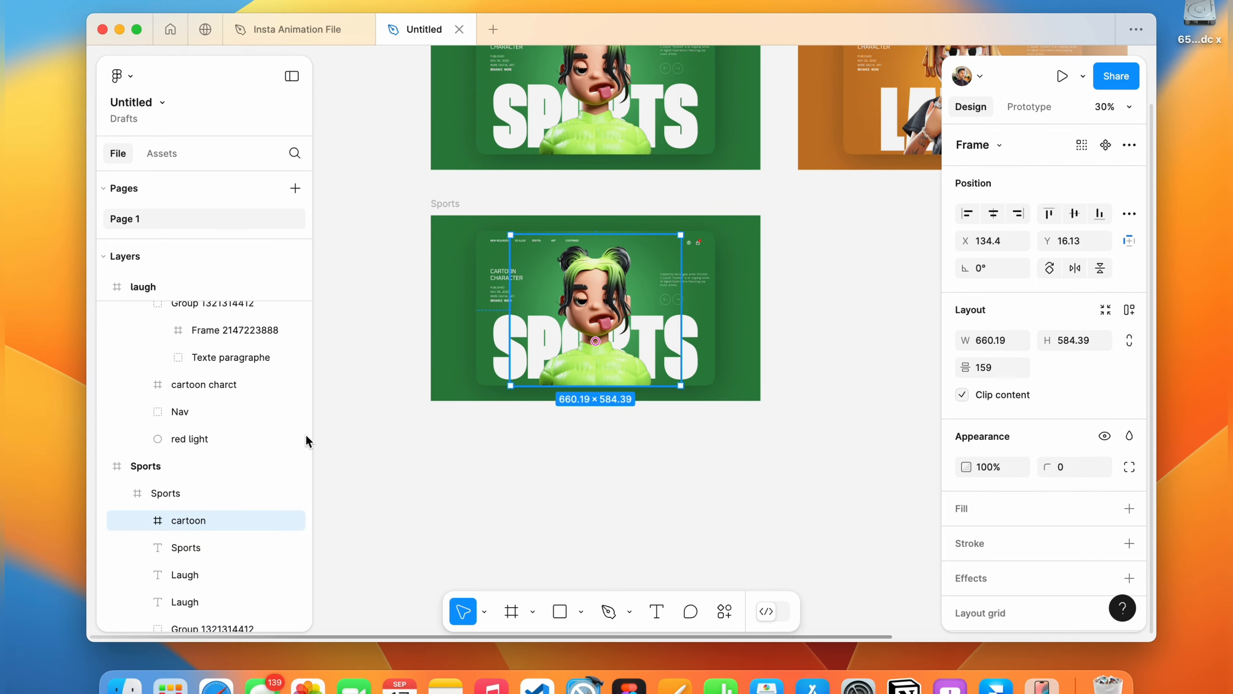
key("shift+Right")
key("shift+Right")
key("shift+Right")
key("shift+Right")
key("shift+Right")
key("shift+Right")
key("shift+Right")
key("shift+Right")
key("shift+Right")
key("shift+Right")
key("shift+Right")
key("shift+Right")
key("shift+Right")
key("shift+Right")
key("shift+Right")
key("shift+Right")
key("shift+Right")
key("shift+Right")
key("shift+Right")
key("shift+Right")
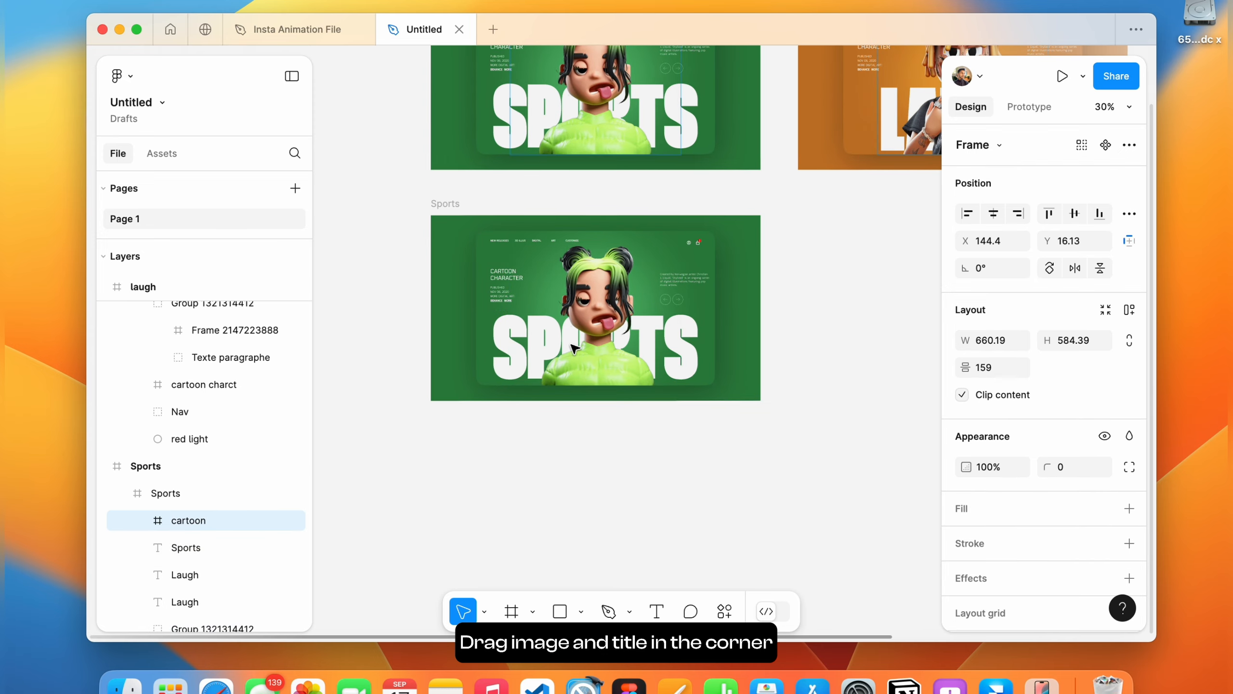
key("shift+Down")
key("shift+Down")
key("shift+Down")
key("shift+Down")
key("shift+Down")
key("shift+Down")
key("shift+Down")
key("shift+Down")
key("shift+Down")
key("shift+Down")
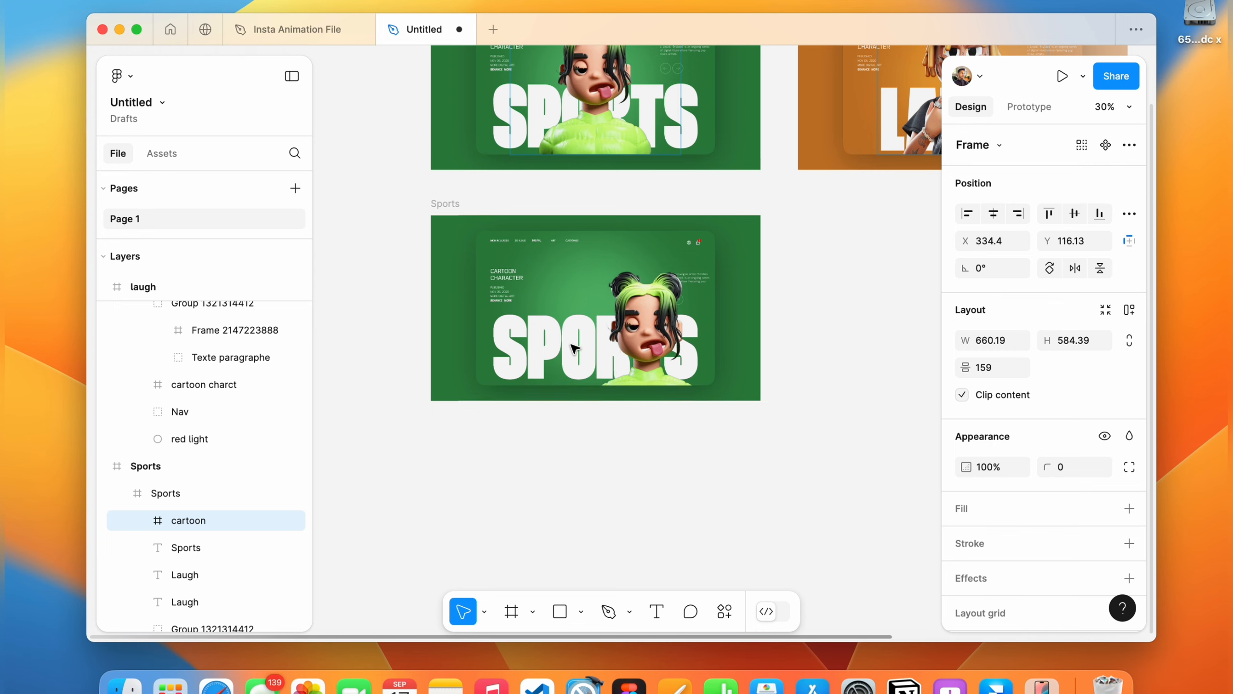
key("shift+Right")
key("shift+Right")
key("shift+Right")
key("shift+Right")
key("shift+Up")
key("shift+Up")
key("shift+Up")
key("shift+Up")
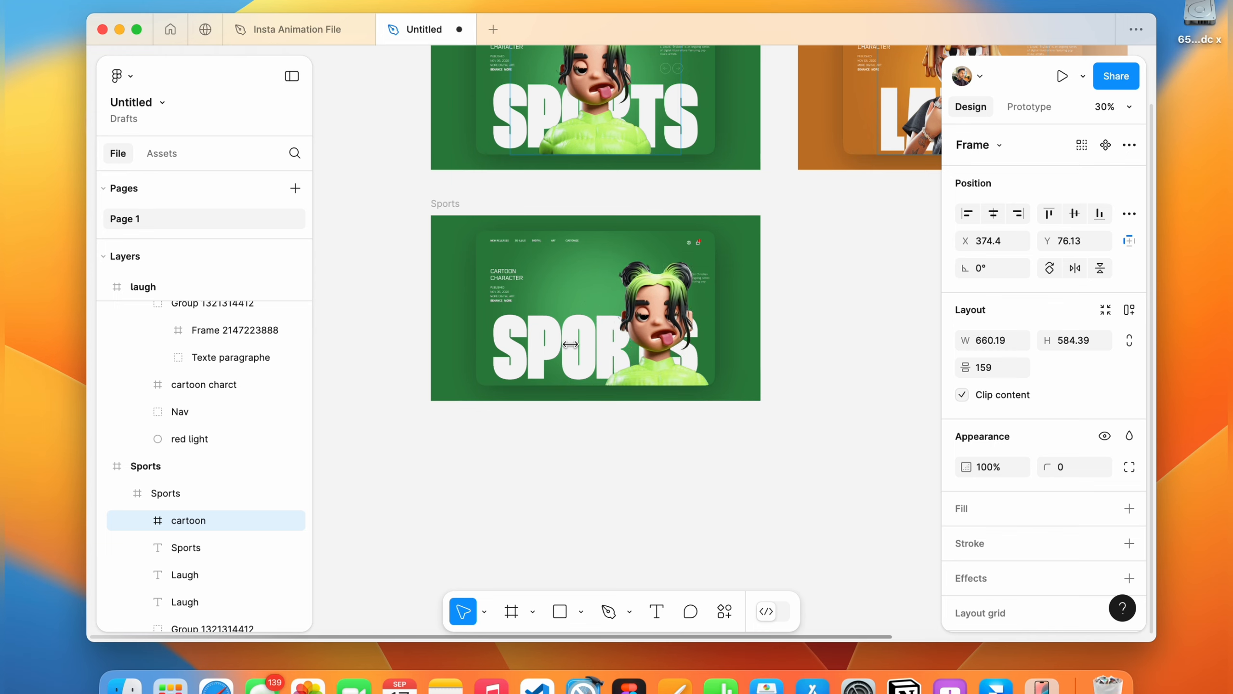
key("shift+Up")
key("shift+Up")
key("shift+Right")
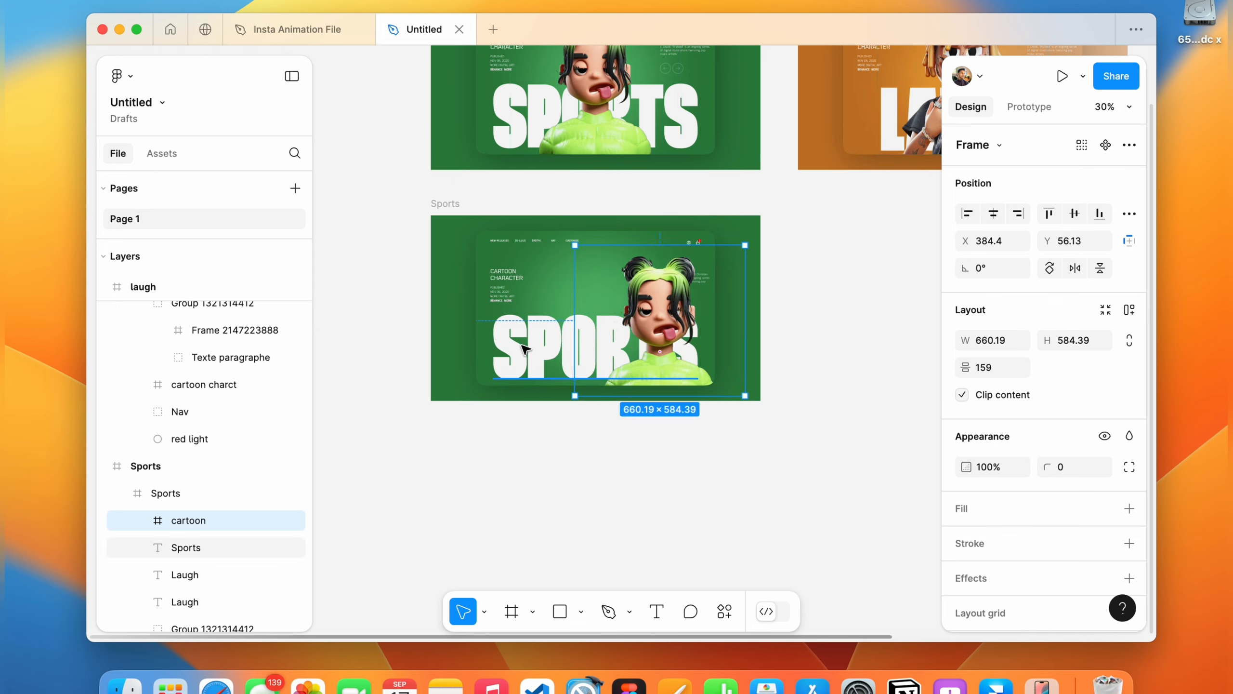
Nudge the Sports title right and slightly down, to about X 366, Y 343.
left_click(525, 348)
key("shift+Right")
key("shift+Right")
key("shift+Right")
key("shift+Right")
key("shift+Right")
key("shift+Right")
key("shift+Right")
key("shift+Right")
key("shift+Right")
key("shift+Right")
key("shift+Right")
key("shift+Right")
key("shift+Right")
key("shift+Right")
key("shift+Right")
key("shift+Right")
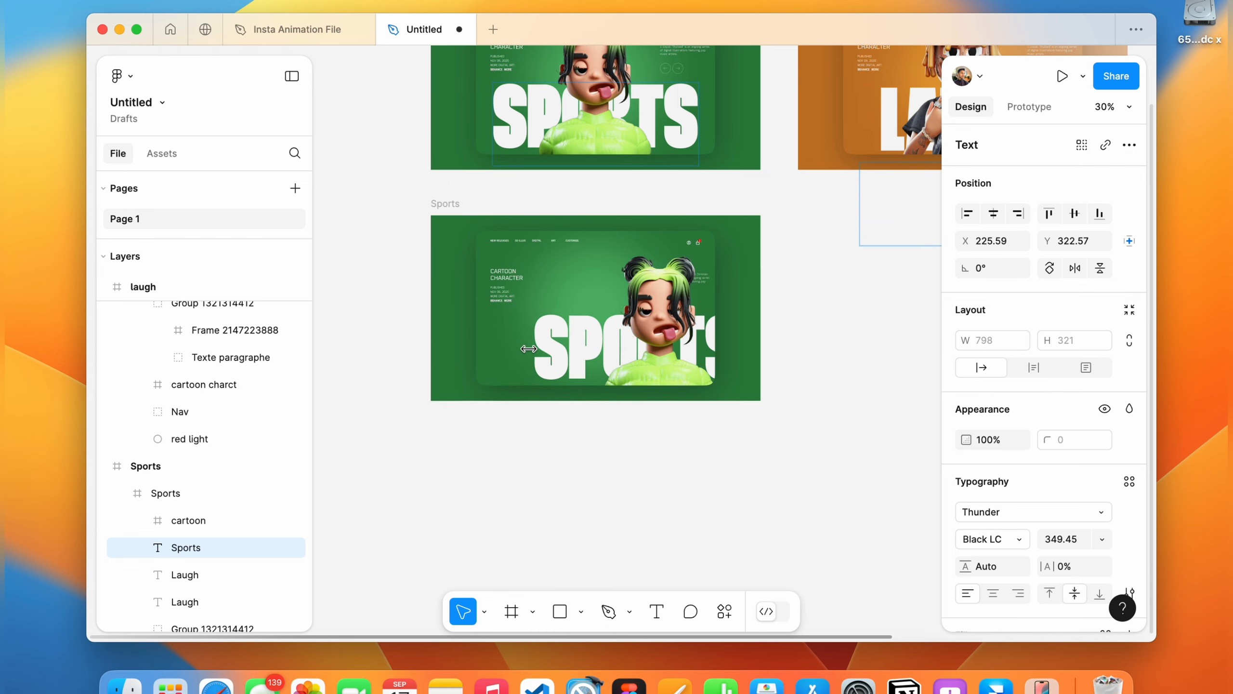
key("shift+Right")
key("shift+Right")
key("shift+Right")
key("shift+Right")
key("shift+Right")
key("shift+Right")
key("shift+Right")
key("shift+Right")
key("shift+Right")
key("shift+Right")
key("shift+Right")
key("shift+Right")
key("shift+Right")
key("shift+Down")
key("shift+Right")
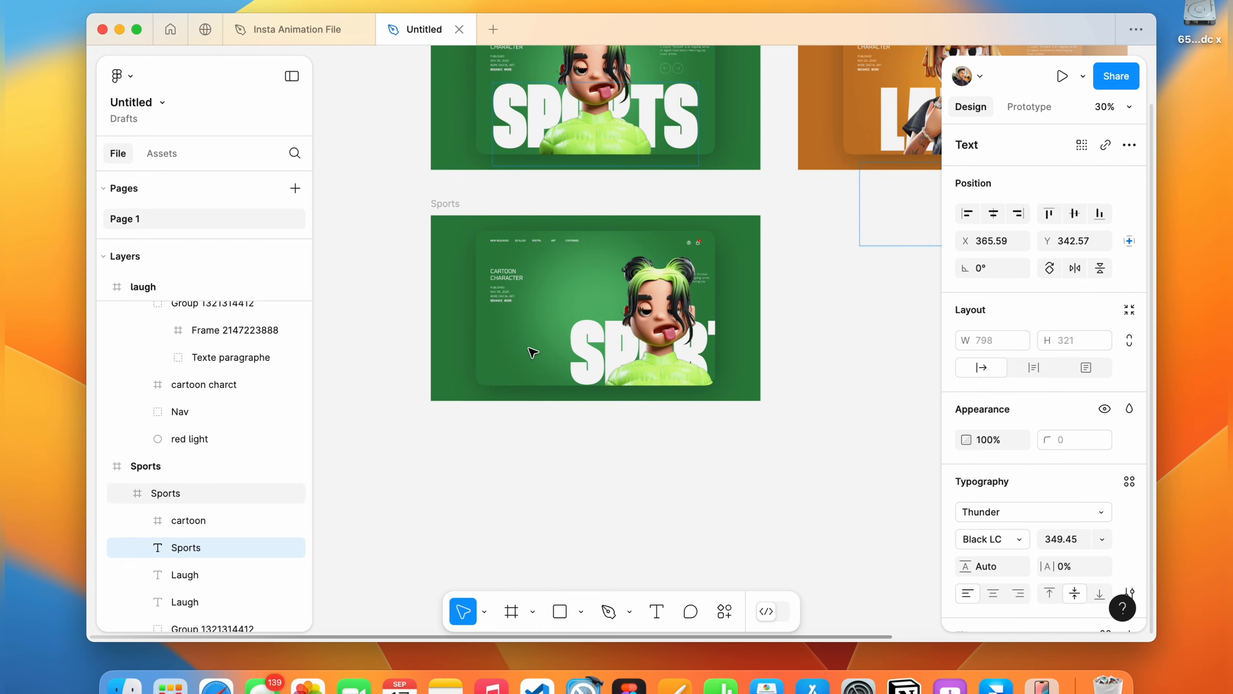
scroll(586, 306, "up", 5)
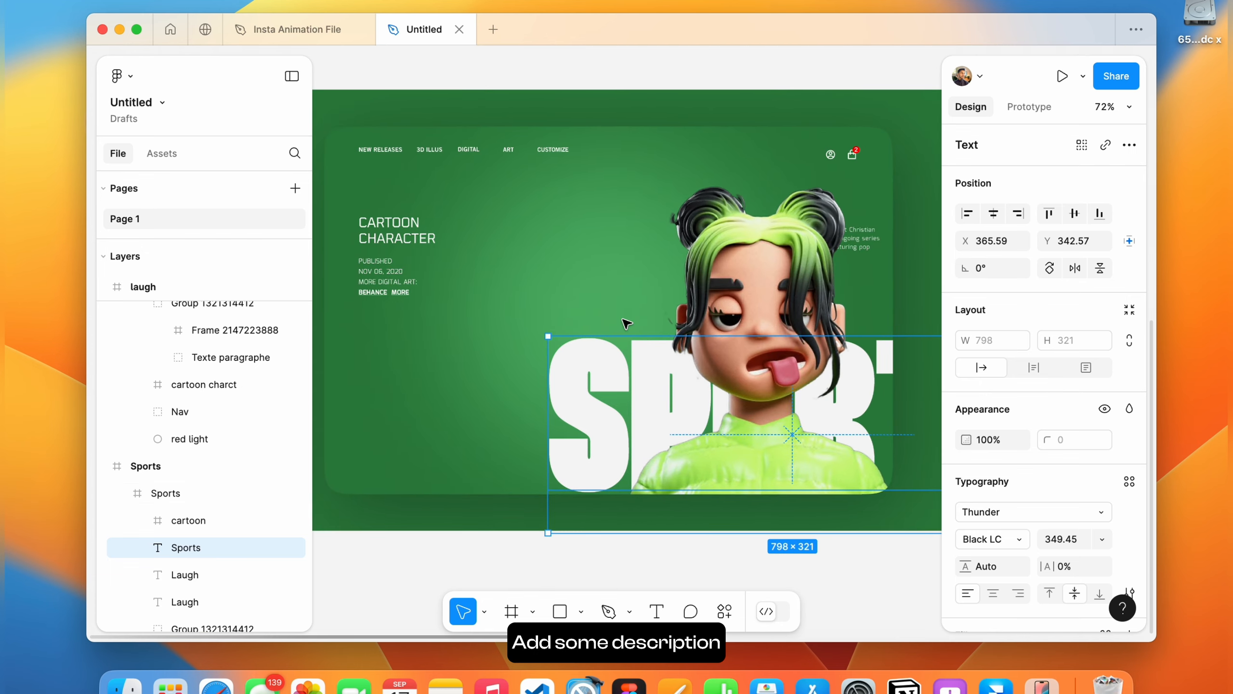
Lock the cartoon image layer in the copied Sports frame.
left_click(874, 238)
double_click(874, 238)
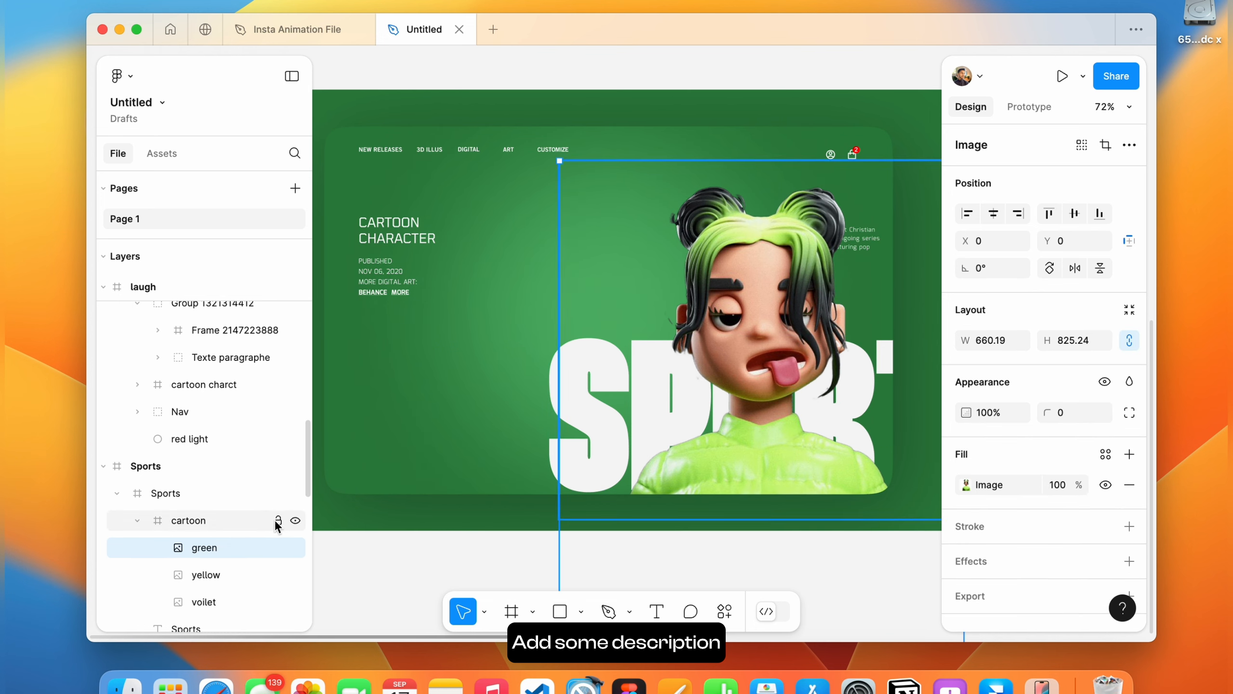
left_click(278, 520)
left_click(137, 519)
left_click(541, 275)
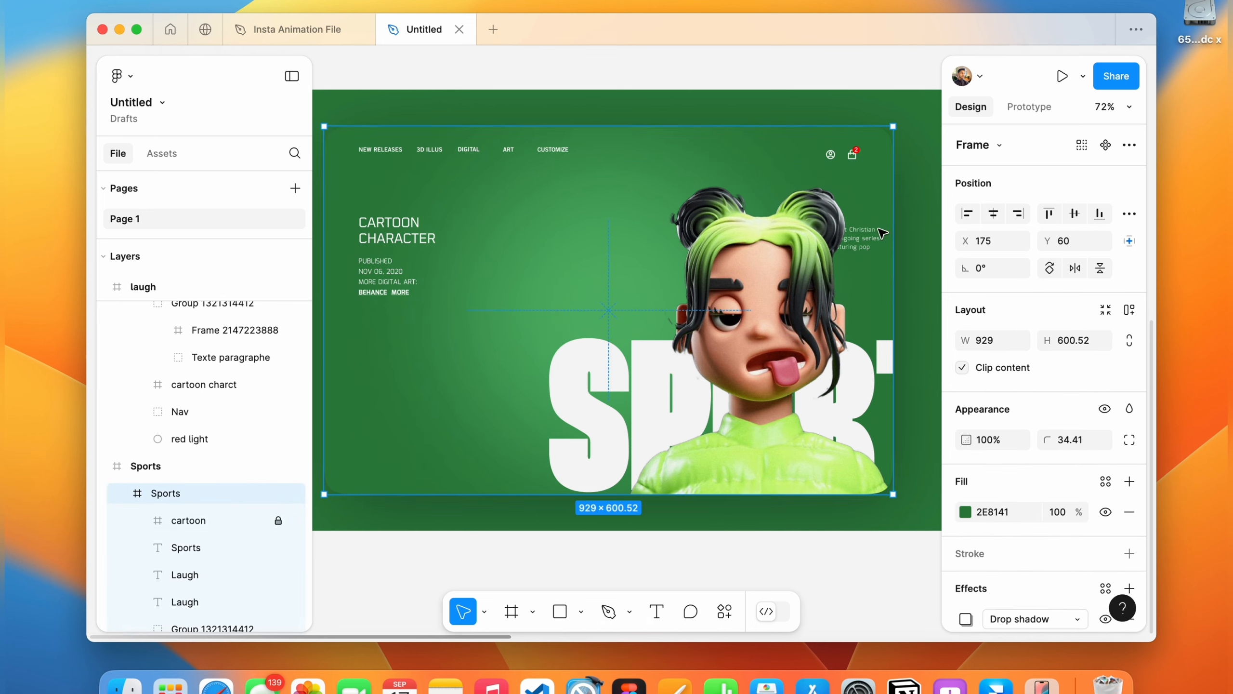
Replace the short description in the paragraph group with pasted longer text about a visual design graduate.
left_click(858, 238)
left_click_drag(857, 238, 606, 237)
double_click(543, 290)
left_click(550, 237)
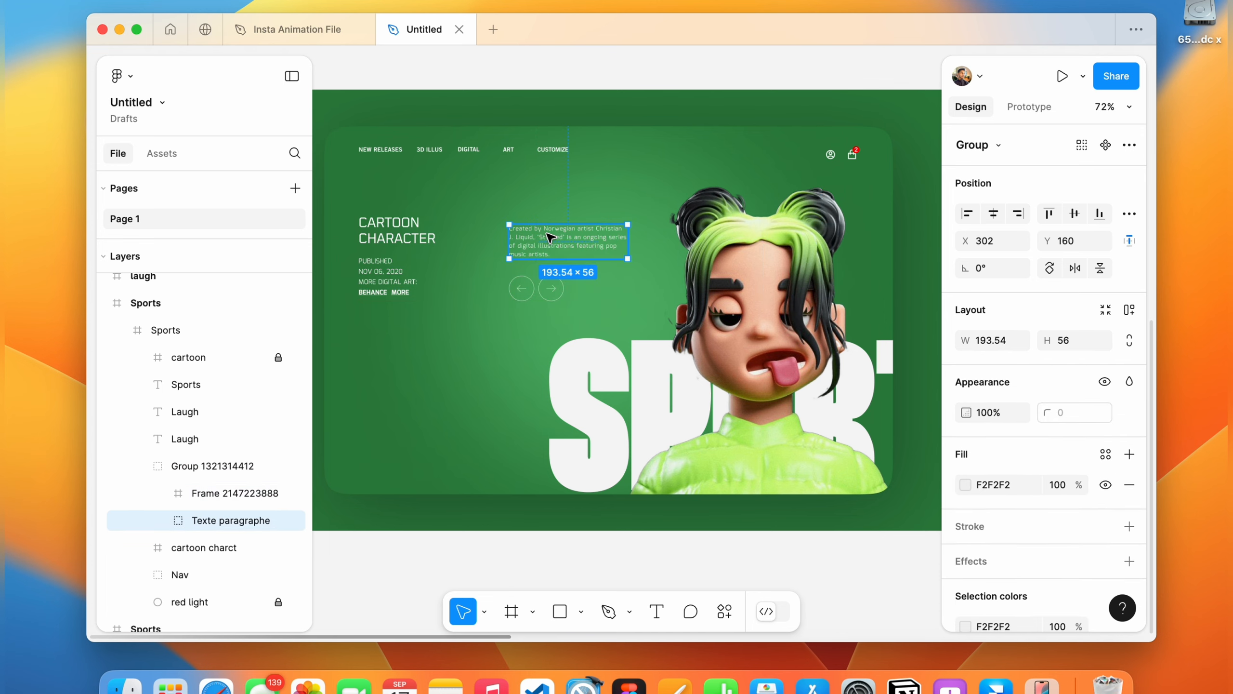
key("super+v")
left_click_drag(569, 295, 509, 402)
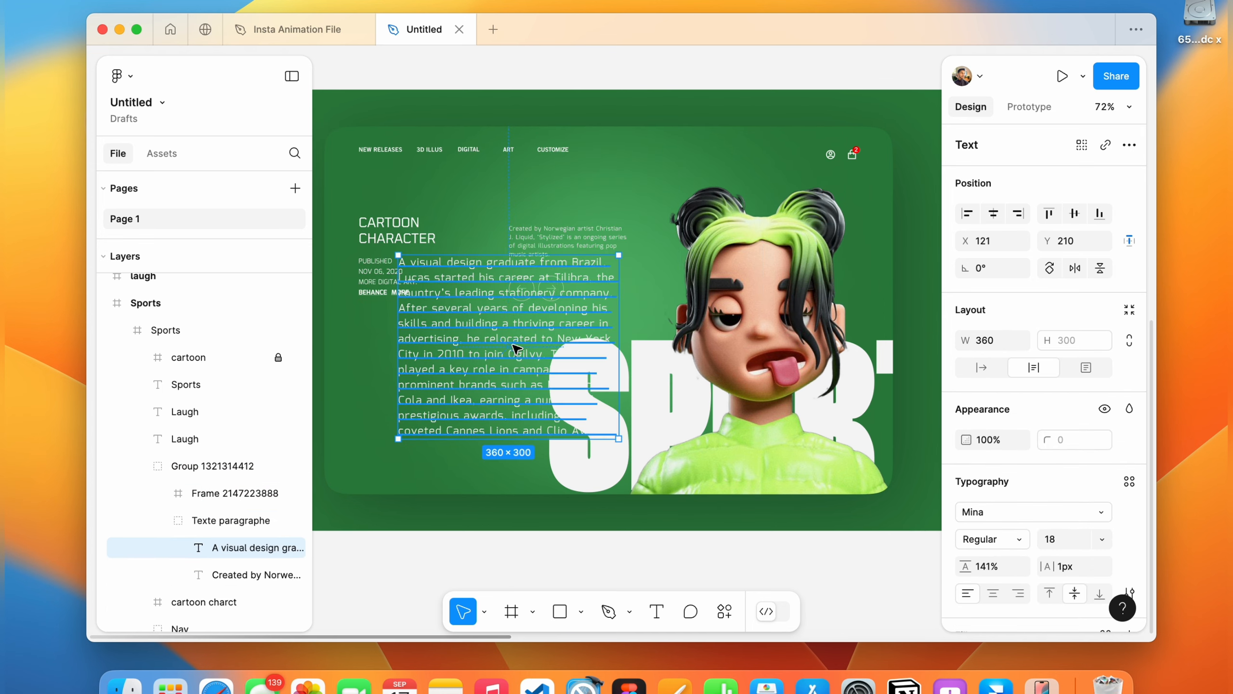
left_click(573, 237)
key("Delete")
Reposition the paragraph group and scale down the new description text.
left_click_drag(547, 290, 572, 225)
mouse_move(538, 281)
left_mouse_down()
mouse_move(441, 481)
mouse_move(474, 474)
mouse_move(547, 270)
left_mouse_up()
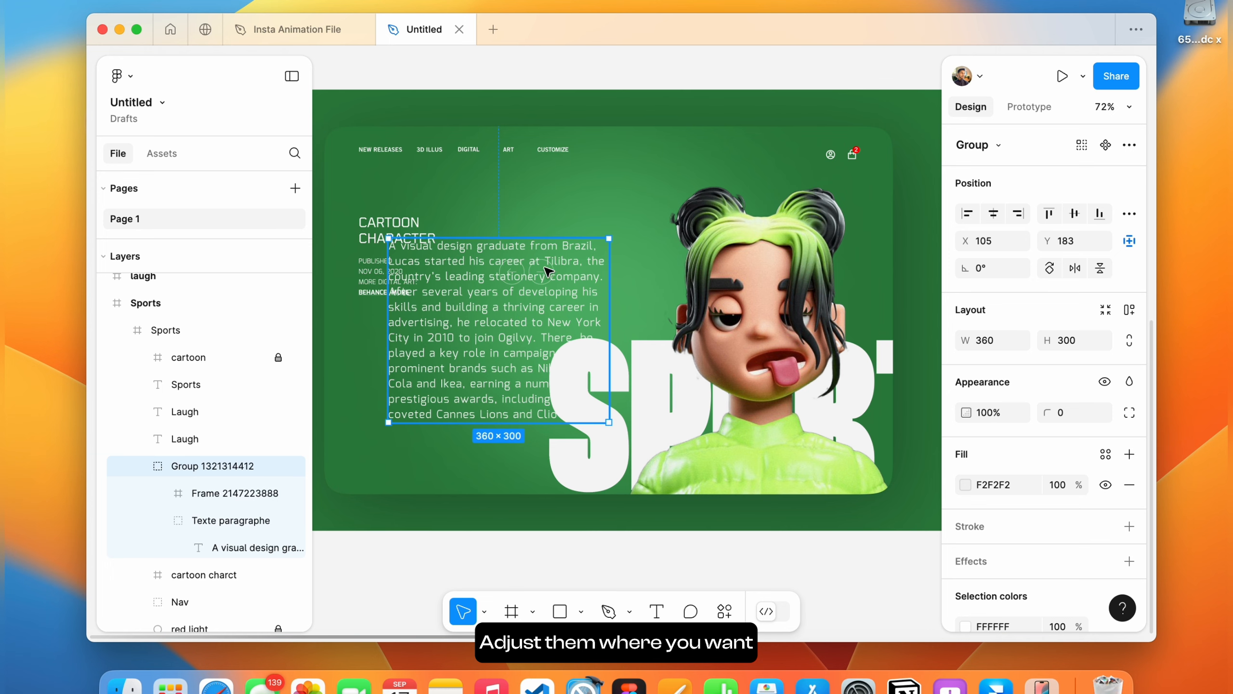
double_click(532, 273)
key("Delete")
double_click(529, 300)
key("k")
left_click_drag(999, 413, 997, 416)
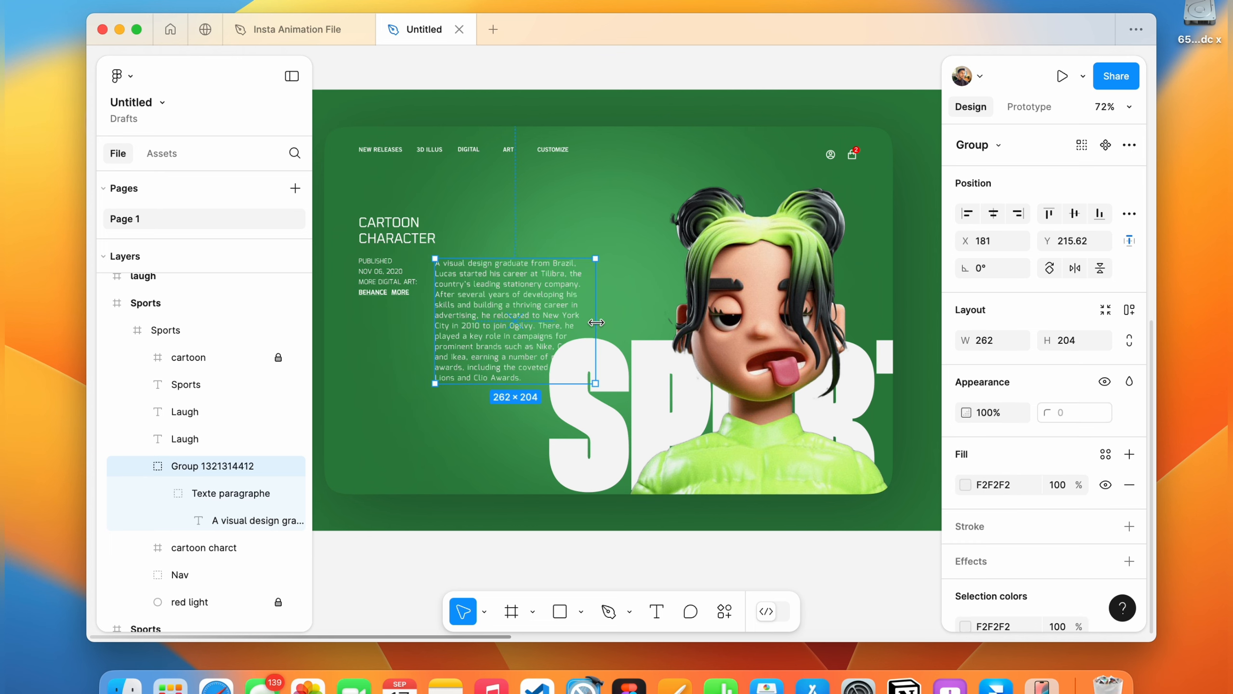
Arrange the description paragraph to the right of the Cartoon Character heading block.
left_click_drag(597, 324, 549, 261)
left_click_drag(381, 254, 381, 286)
mouse_move(522, 236)
left_mouse_down()
mouse_move(525, 259)
mouse_move(535, 250)
left_mouse_up()
left_click_drag(395, 270, 404, 269)
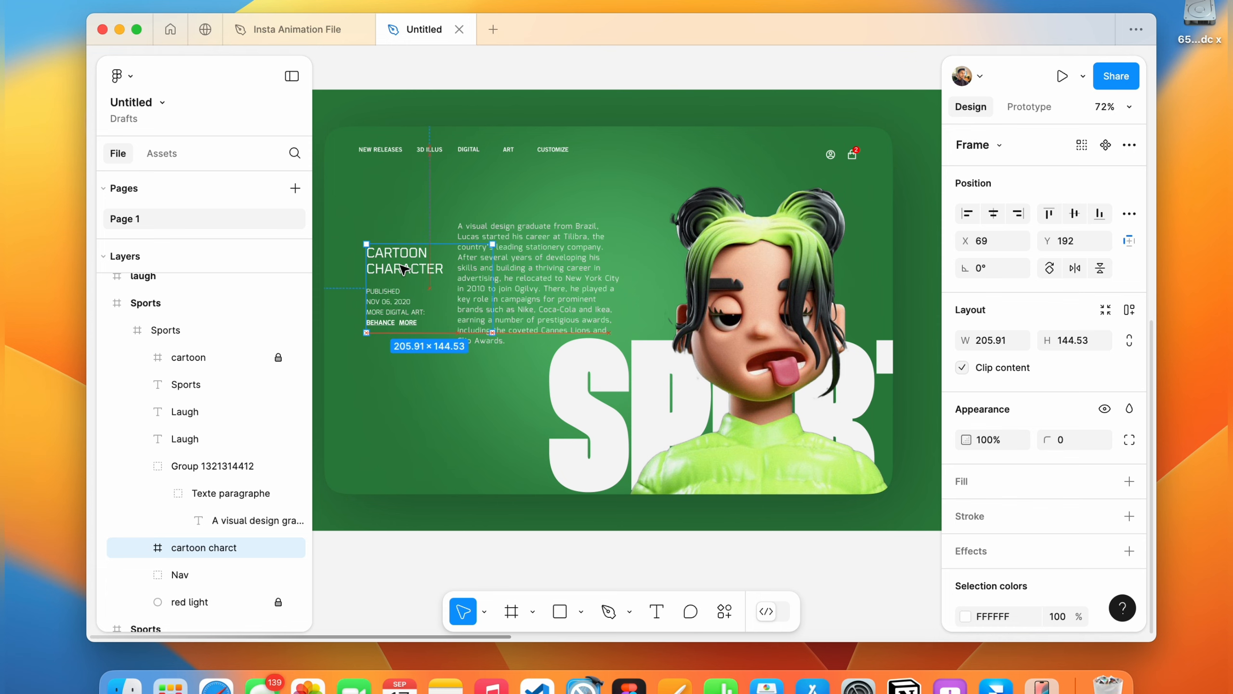
Scale the arrow buttons down to about 118 px wide and align them under the heading.
left_click_drag(704, 228, 515, 317)
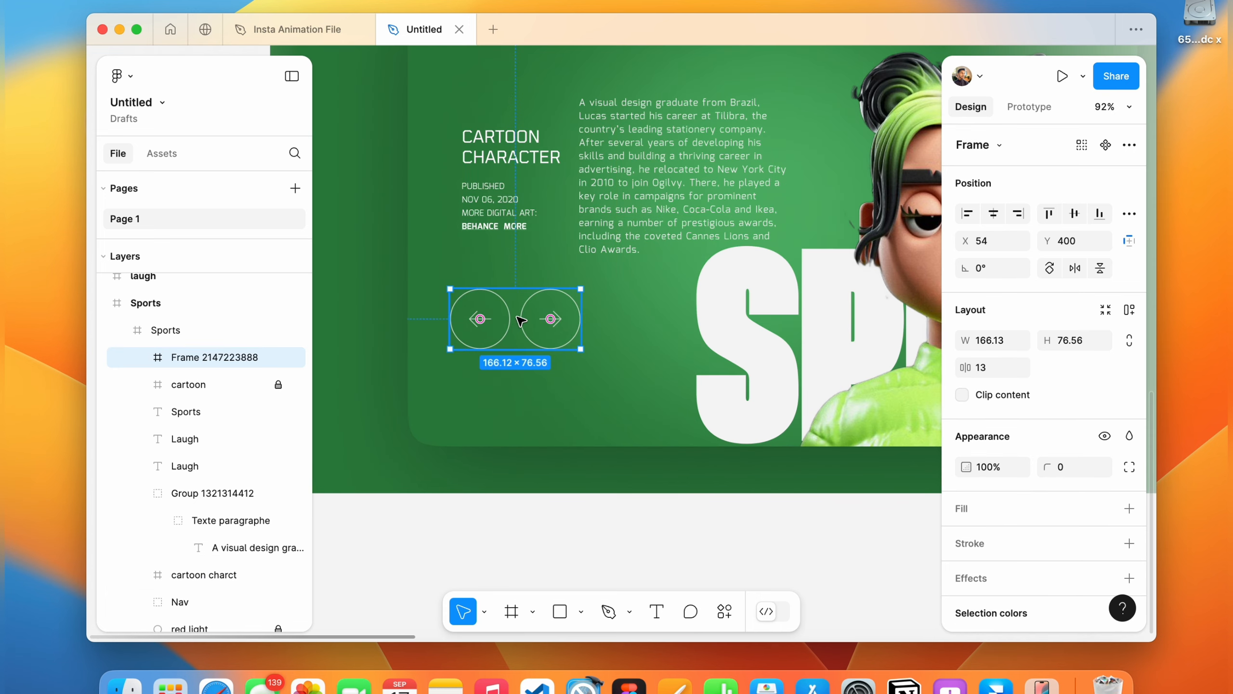
key("k")
left_click_drag(1007, 467, 1008, 463)
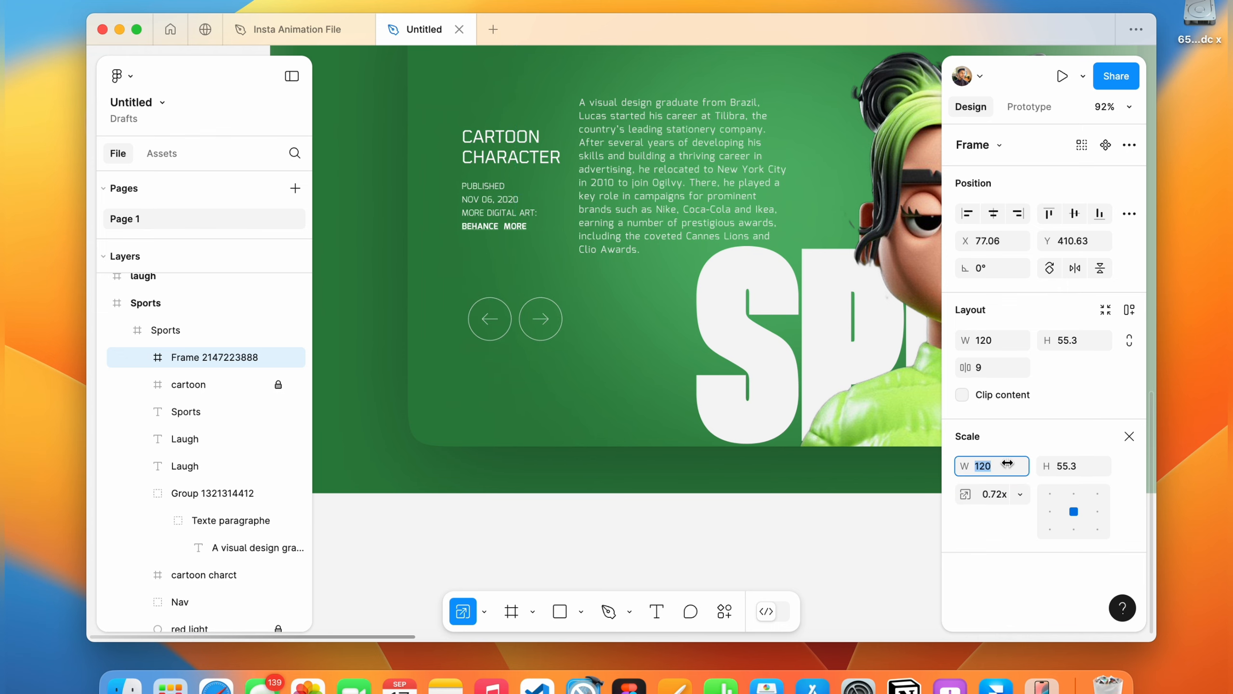
left_click_drag(509, 320, 501, 316)
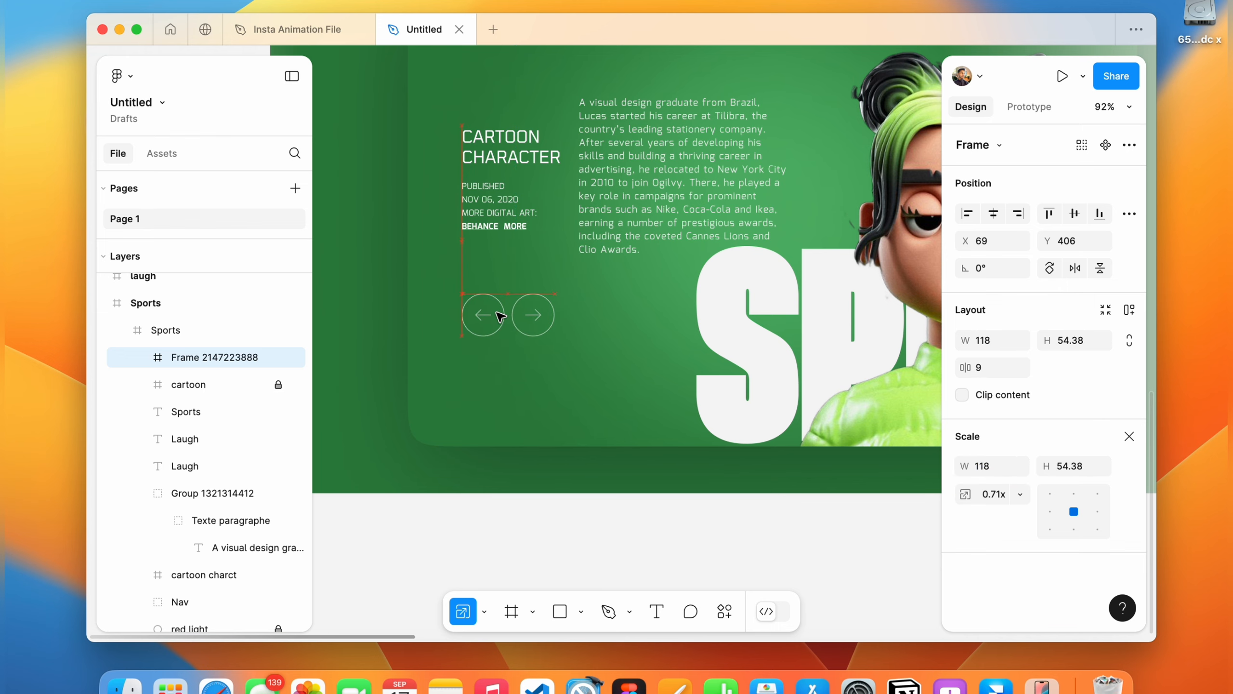
Move the Cartoon Character heading block up slightly, to about Y 165.
scroll(501, 316, "down", 5)
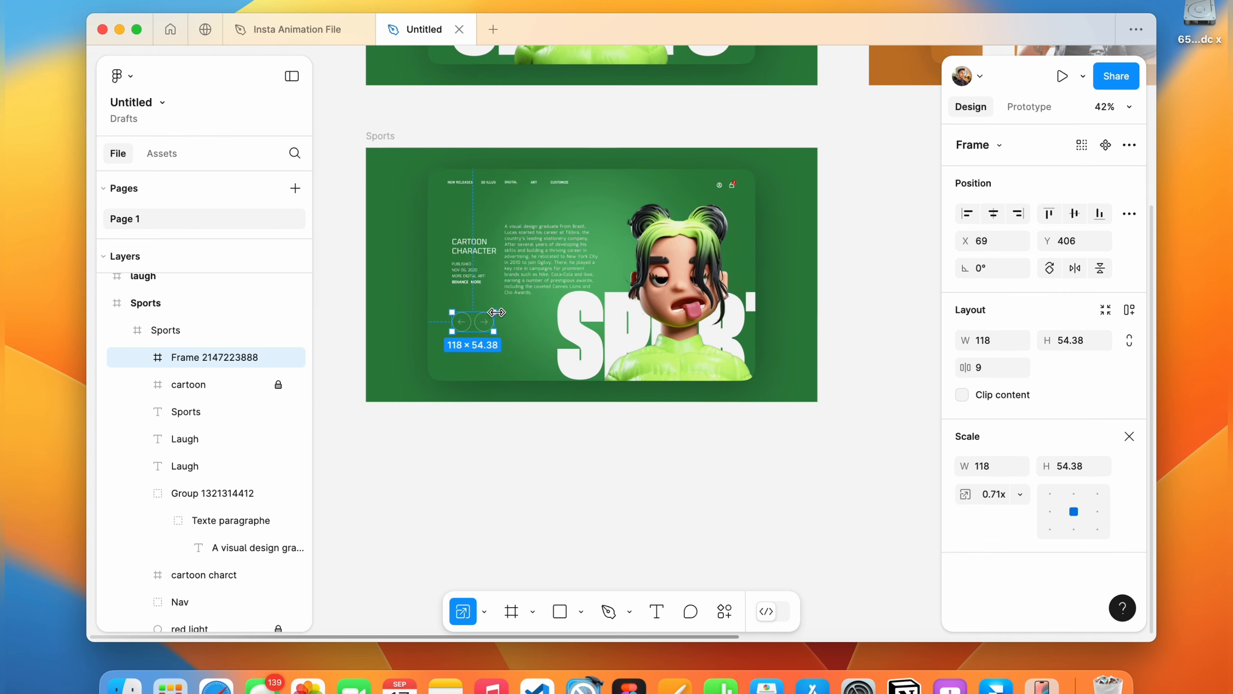
left_click(548, 250)
left_click_drag(470, 258, 470, 249)
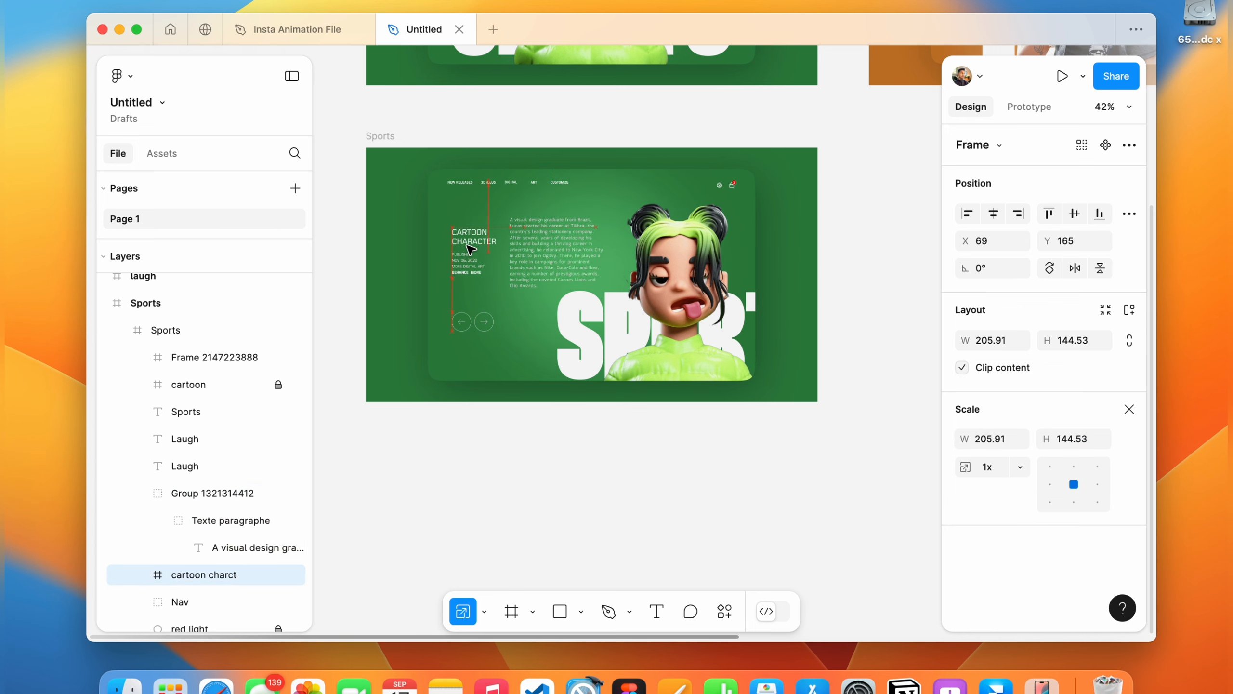
left_click(841, 270)
scroll(840, 270, "down", 5)
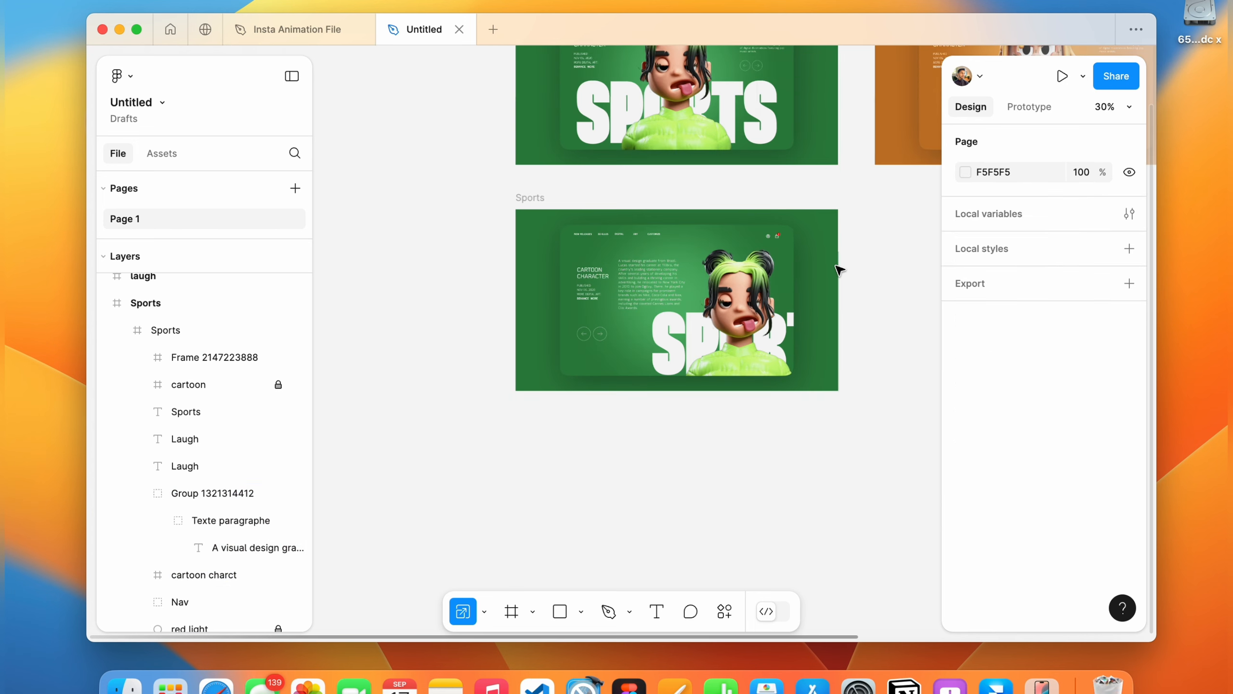
scroll(841, 271, "right", 3)
left_click(1039, 110)
scroll(572, 174, "right", 2)
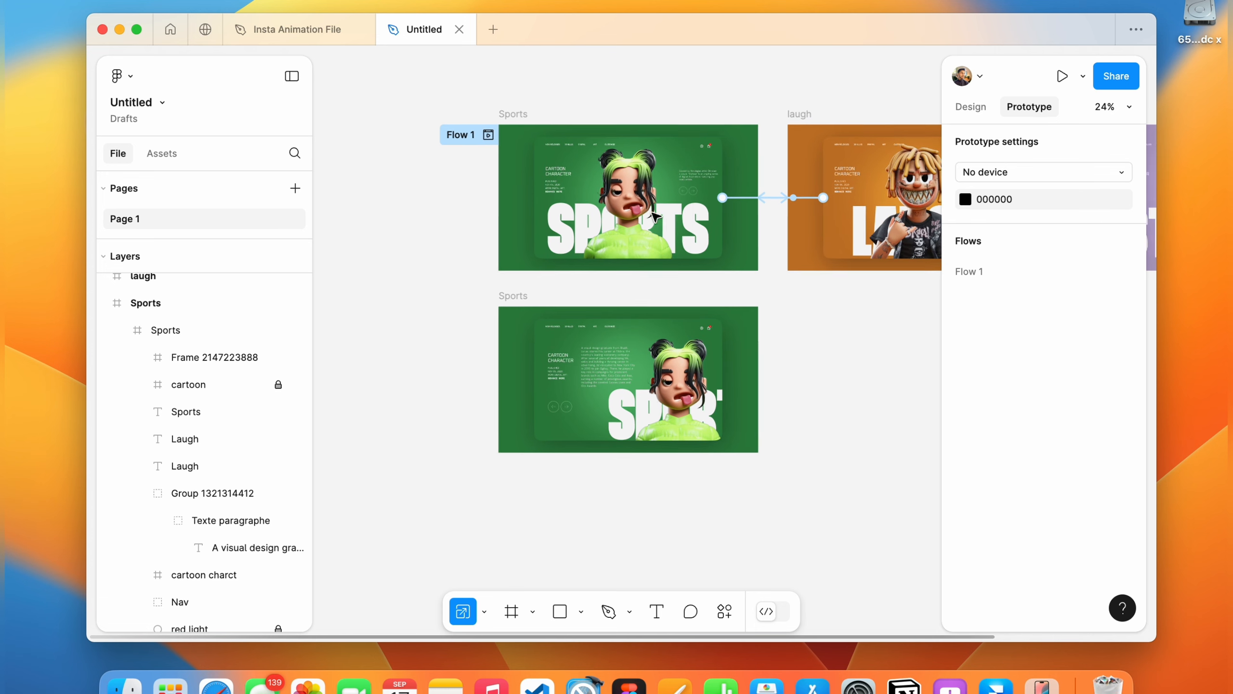
Add an On drag interaction from the upper Sports card to the lower Sports frame, using Smart animate at 800 ms.
left_click(572, 173)
scroll(625, 257, "up", 3)
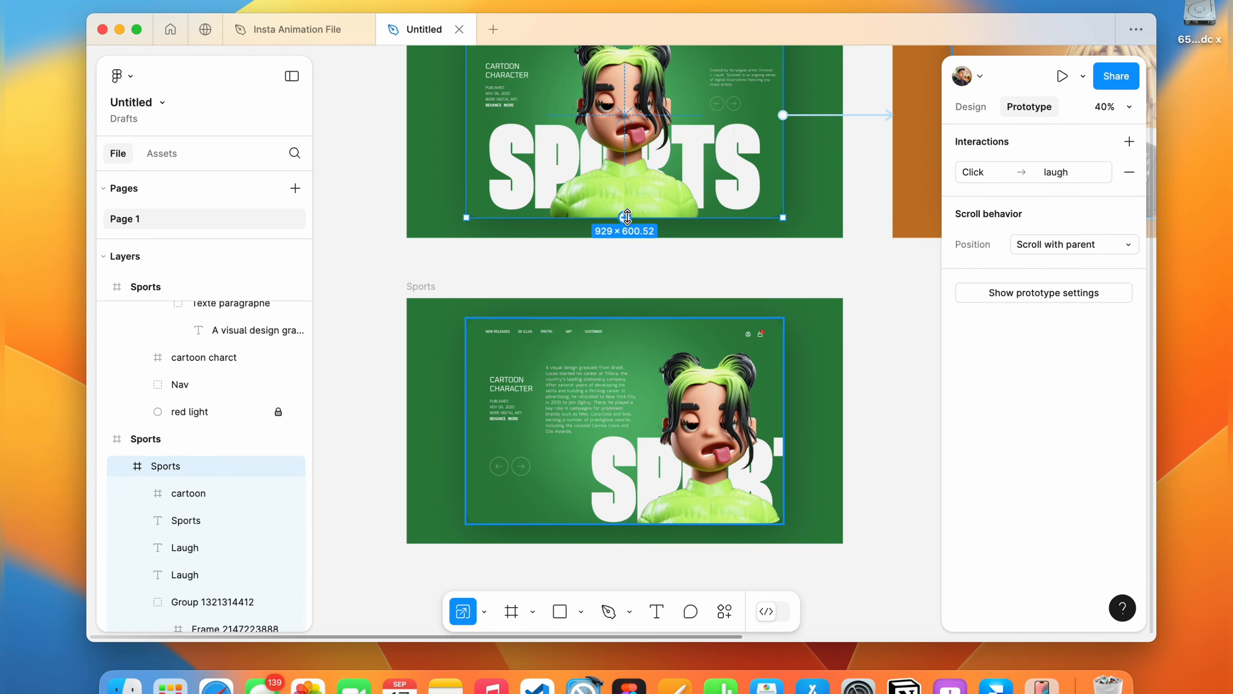
left_click(971, 107)
left_click(1129, 410)
left_click(1031, 107)
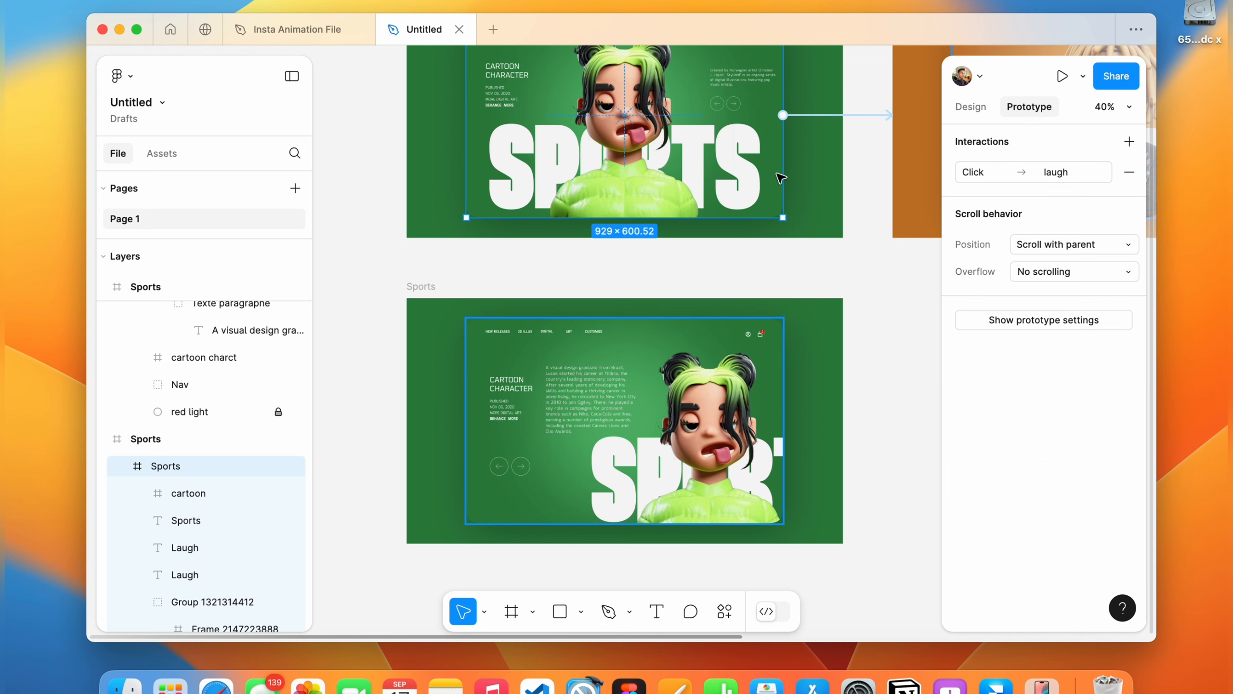
left_click_drag(624, 217, 613, 330)
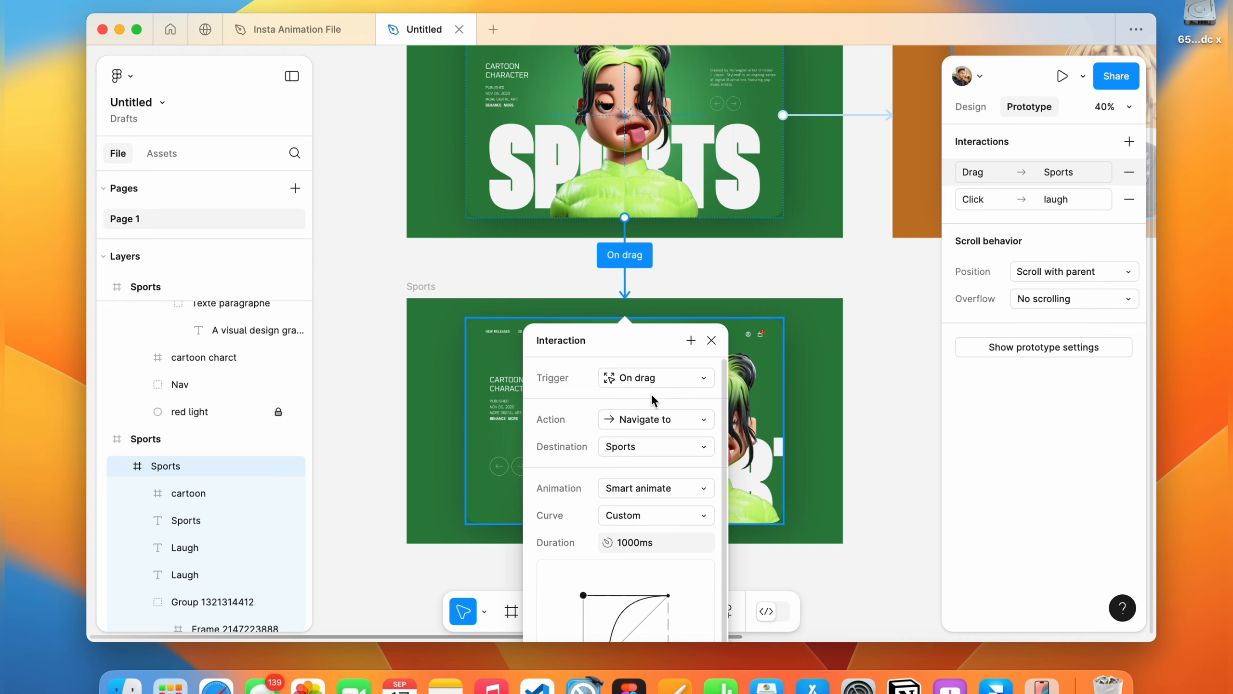
scroll(639, 489, "down", 3)
left_click(633, 477)
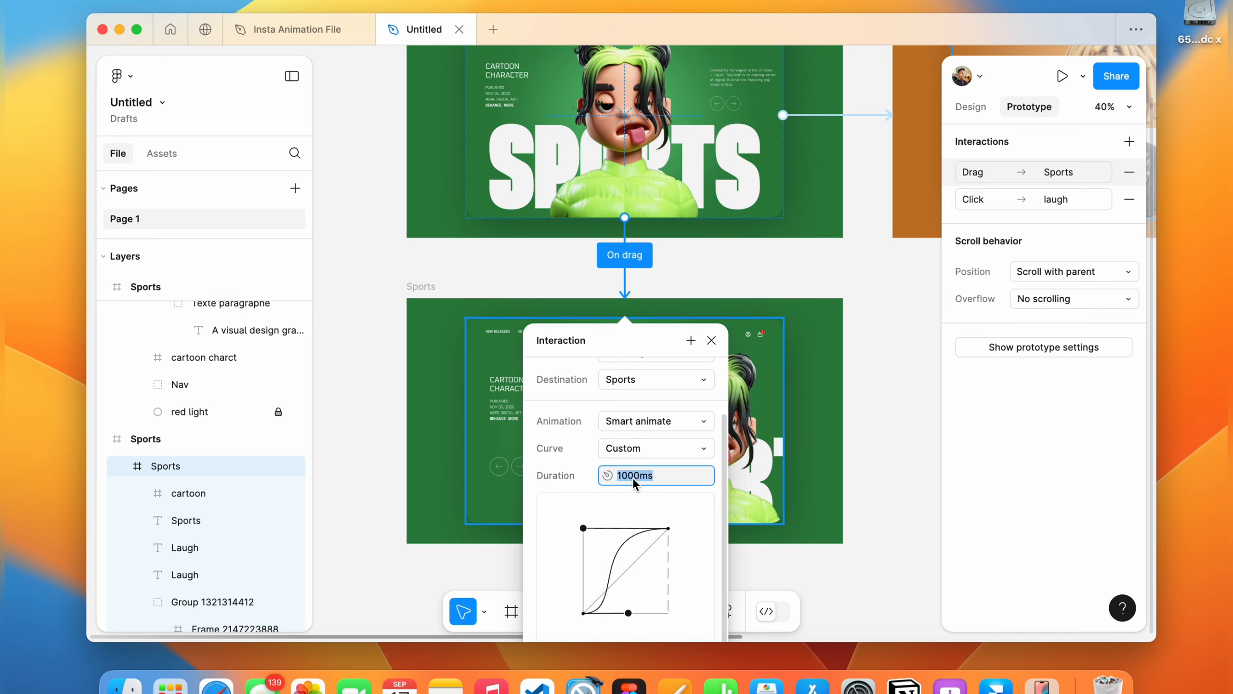
type("800")
key("Return")
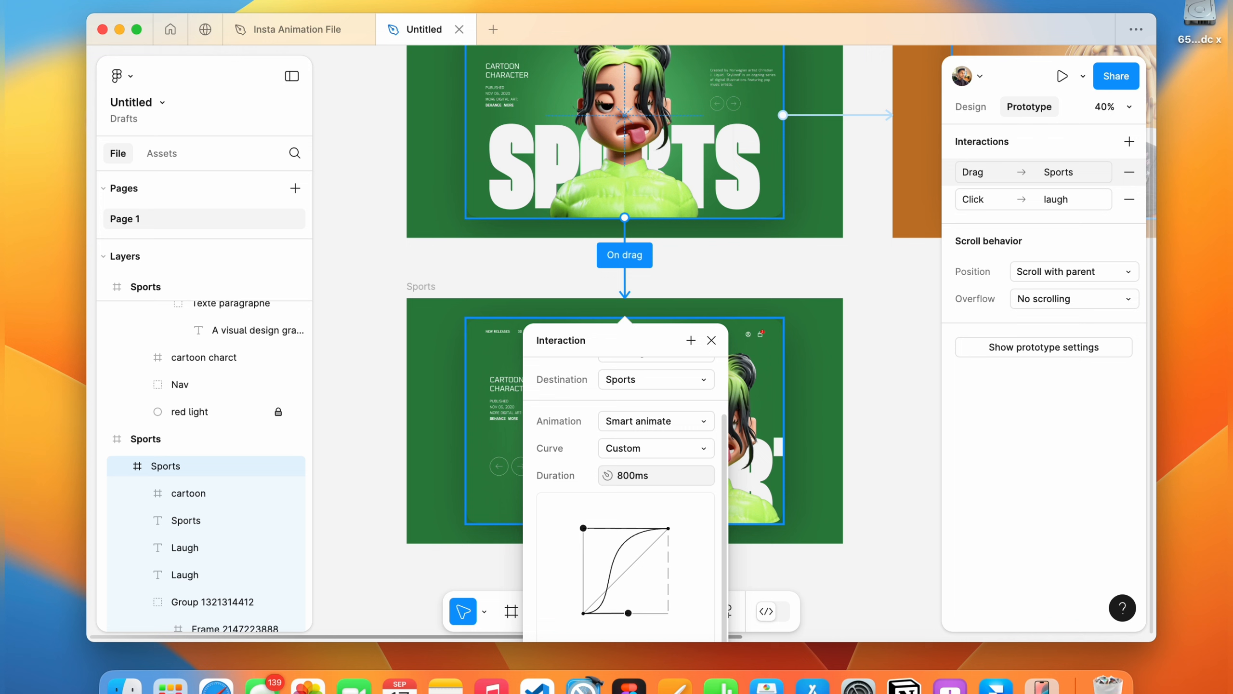
left_click(712, 340)
Link the lower Sports card back to the upper Sports frame with a Smart animate interaction of 800 ms.
scroll(638, 370, "down", 3)
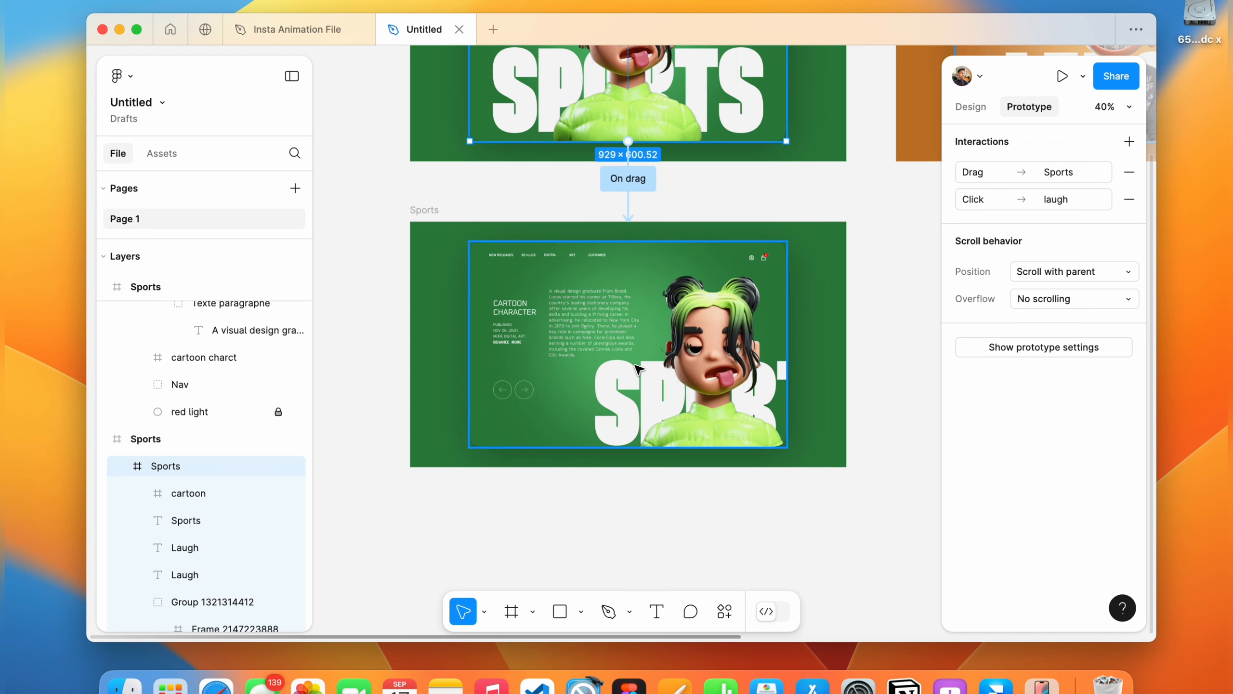
left_click(647, 364)
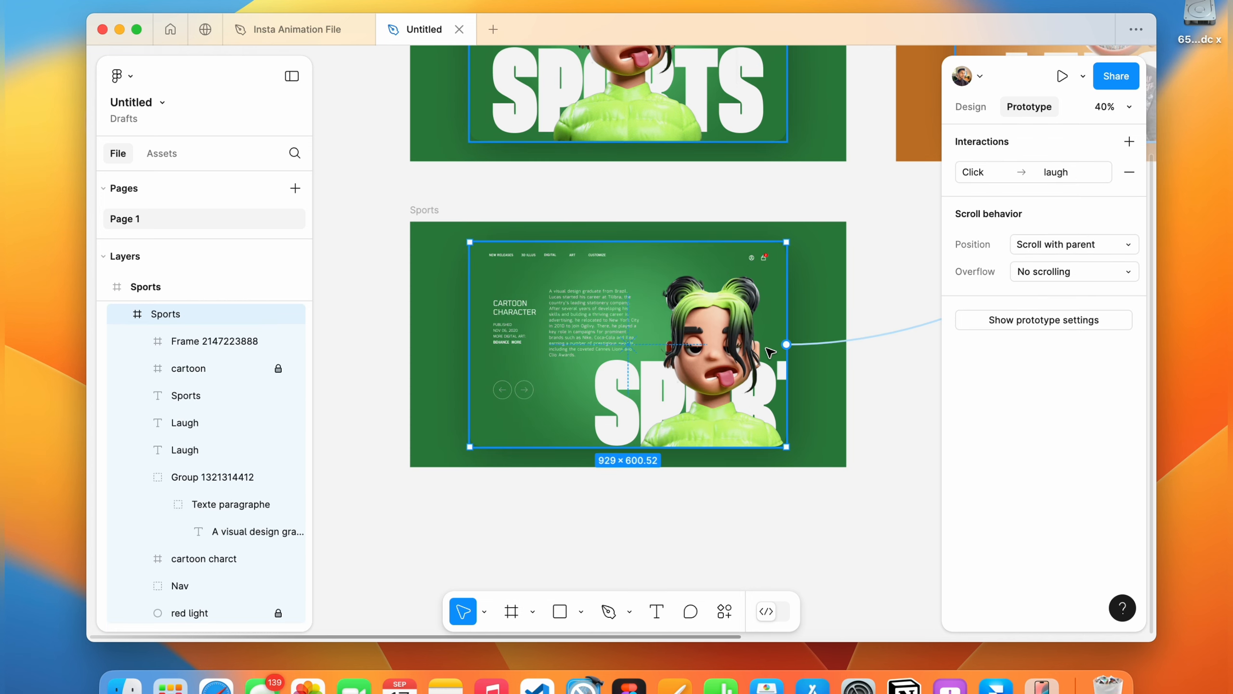
left_click_drag(848, 343, 757, 136)
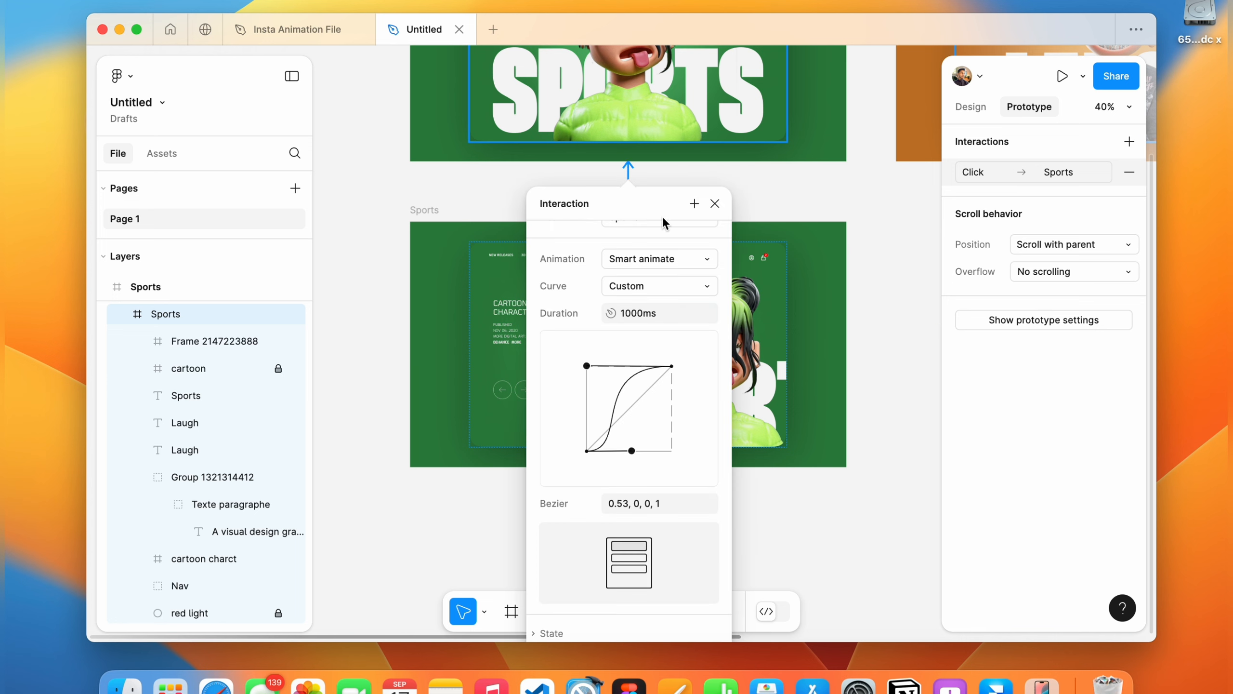
scroll(639, 408, "down", 3)
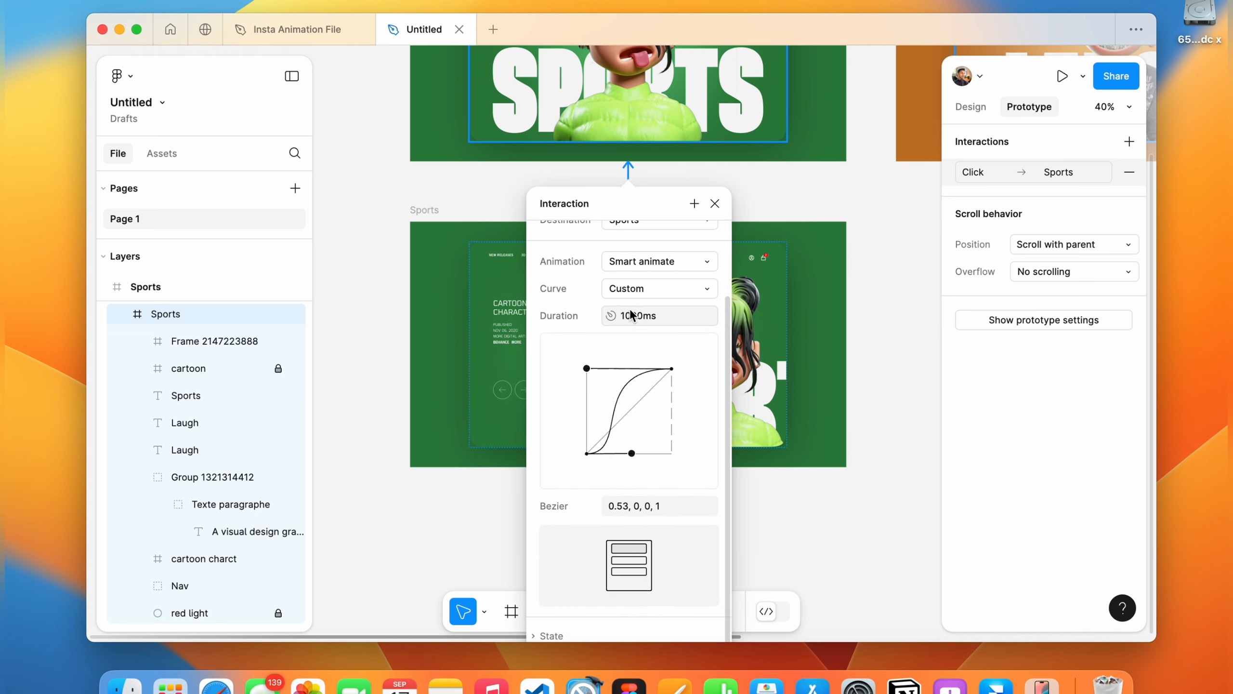
left_click(715, 203)
Set the duration of the laugh card's click interaction to the stylish frame to 800 ms.
scroll(680, 389, "down", 2)
scroll(681, 389, "down", 2)
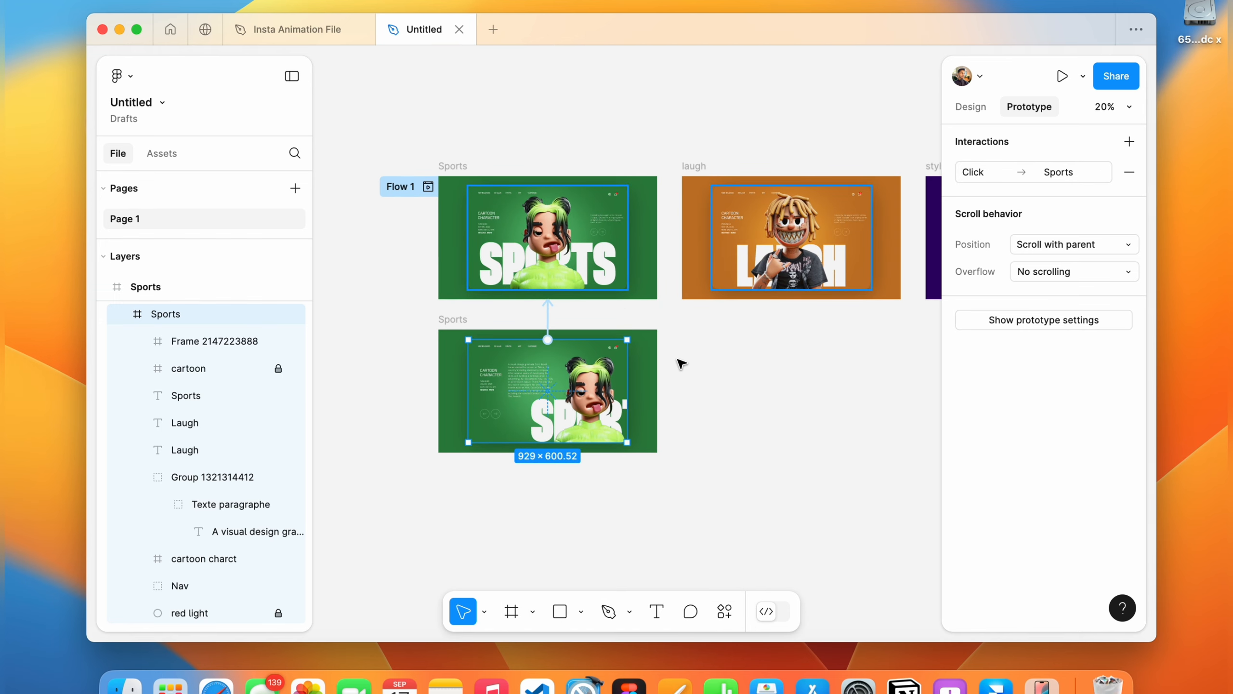
left_click(606, 236)
left_click_drag(627, 238, 719, 238)
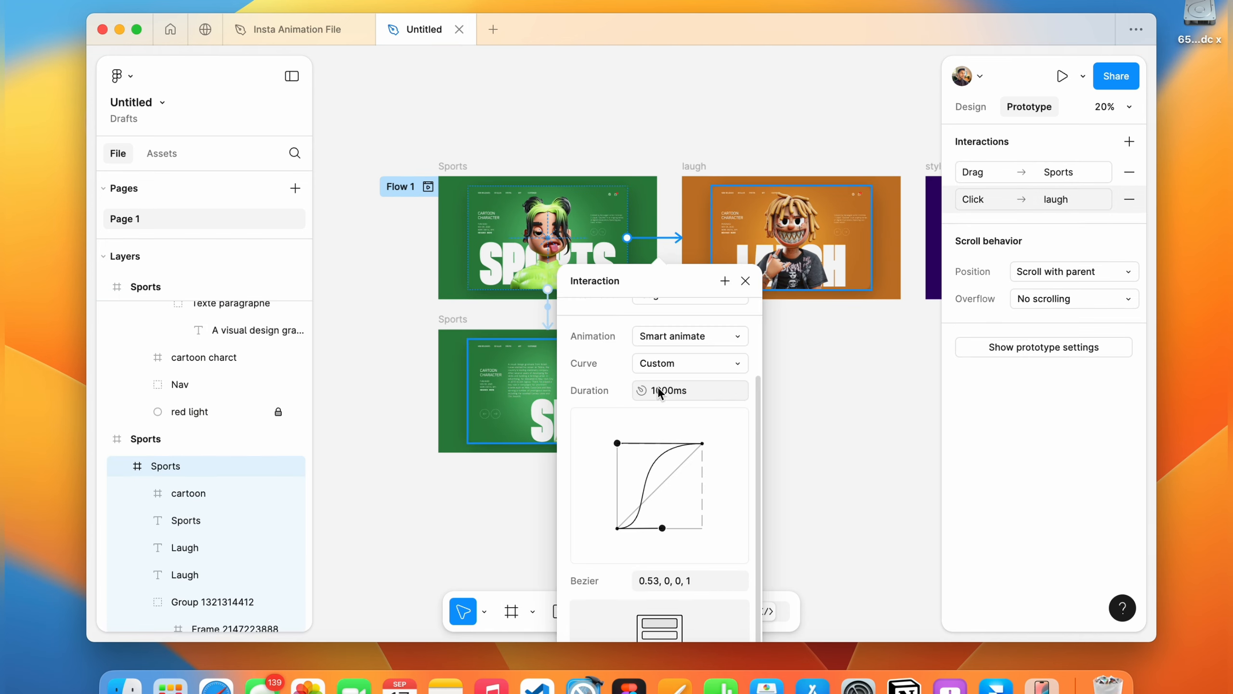
left_click(747, 283)
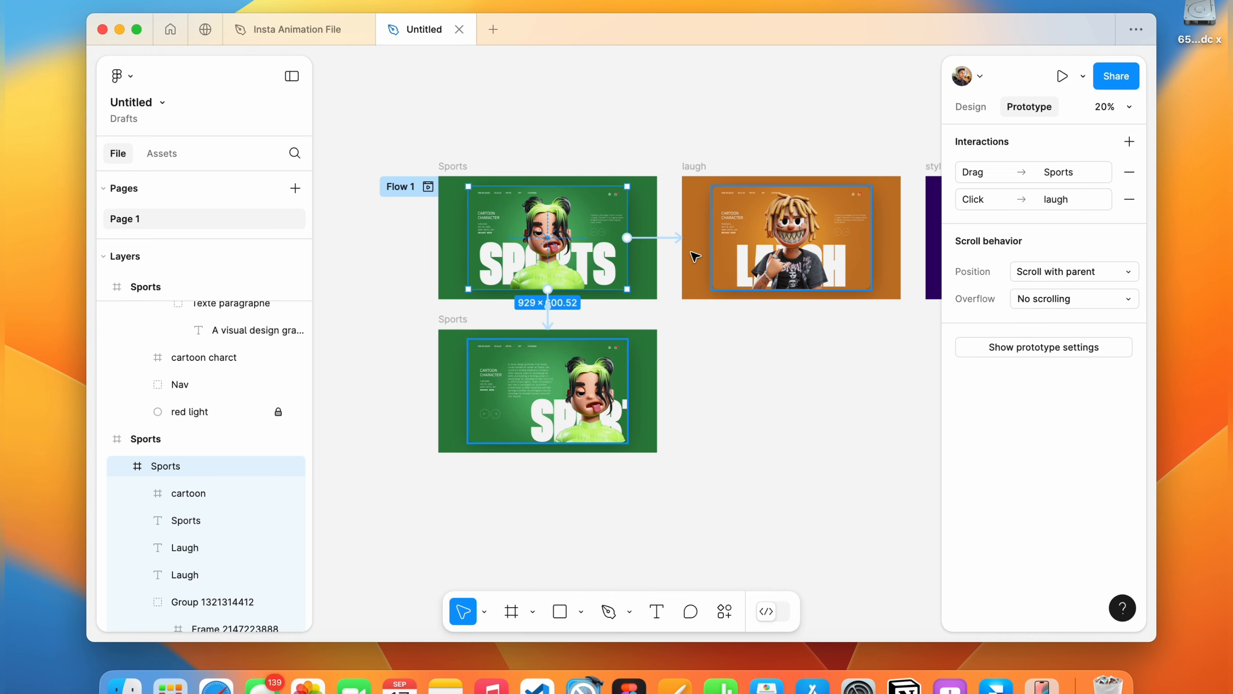
scroll(470, 162, "right", 3)
left_click(701, 227)
left_click(756, 226)
left_click(763, 374)
type("800")
key("Return")
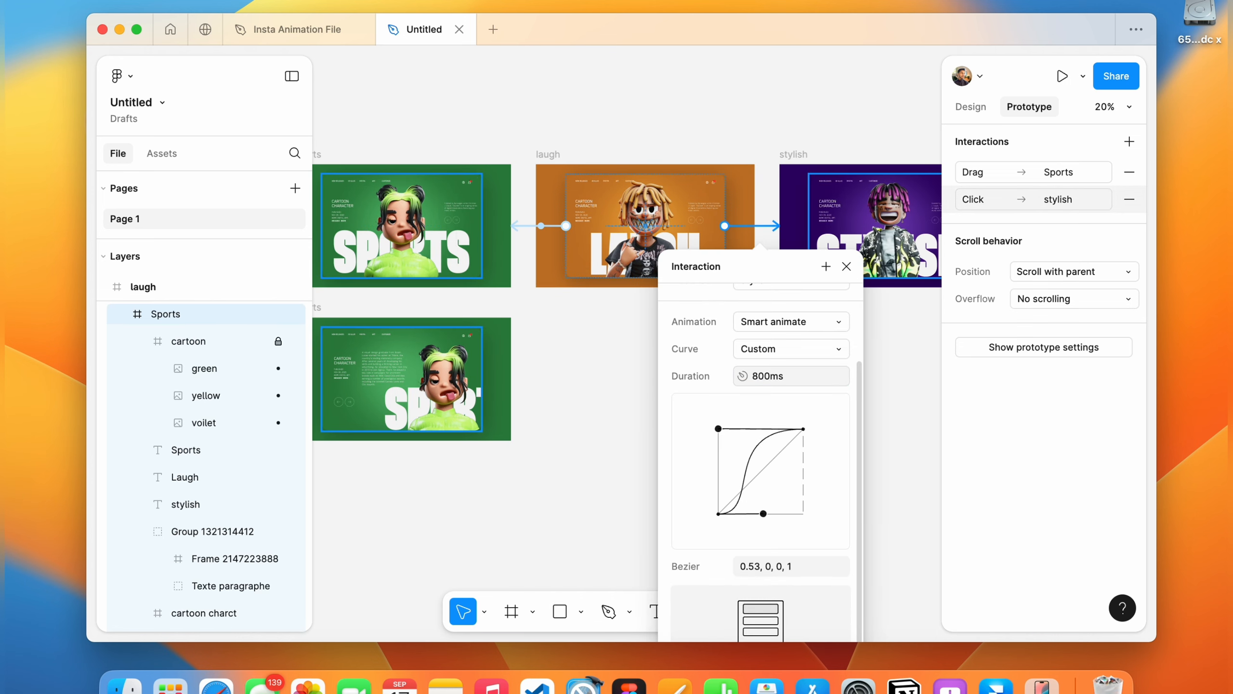
left_click(846, 266)
Set the duration of the stylish card's drag interaction back to the laugh frame to 800 ms.
scroll(724, 294, "right", 5)
left_click(692, 277)
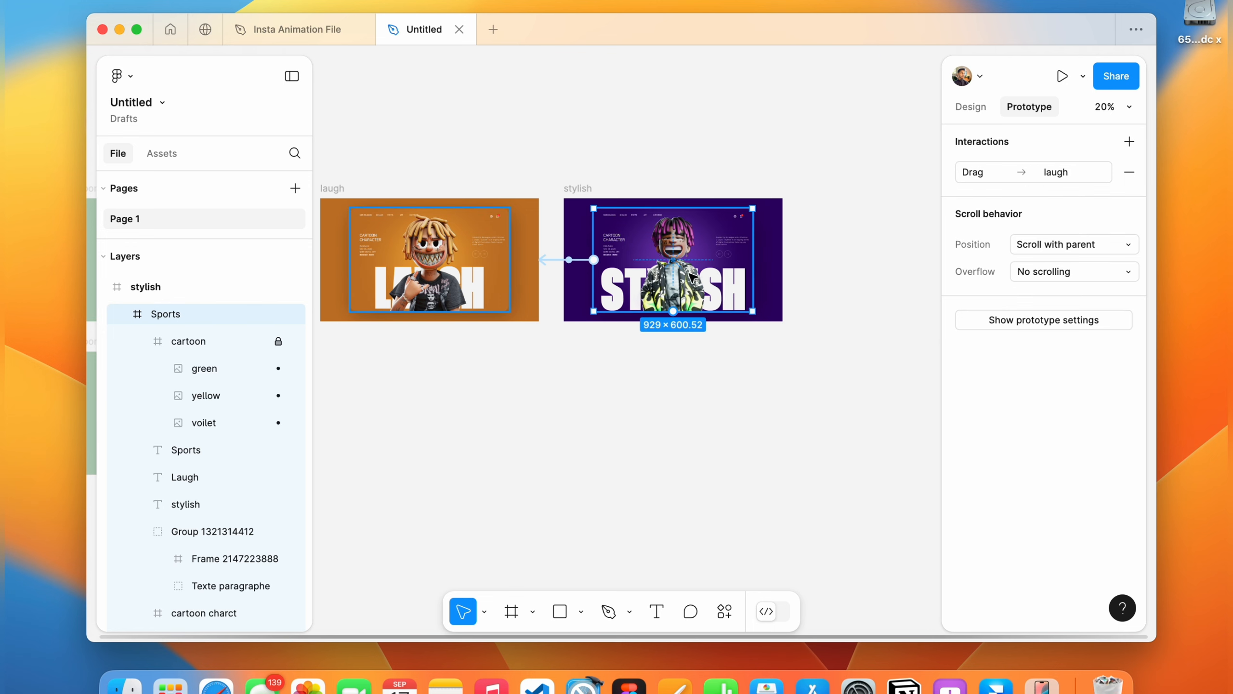
left_click(578, 259)
type("800")
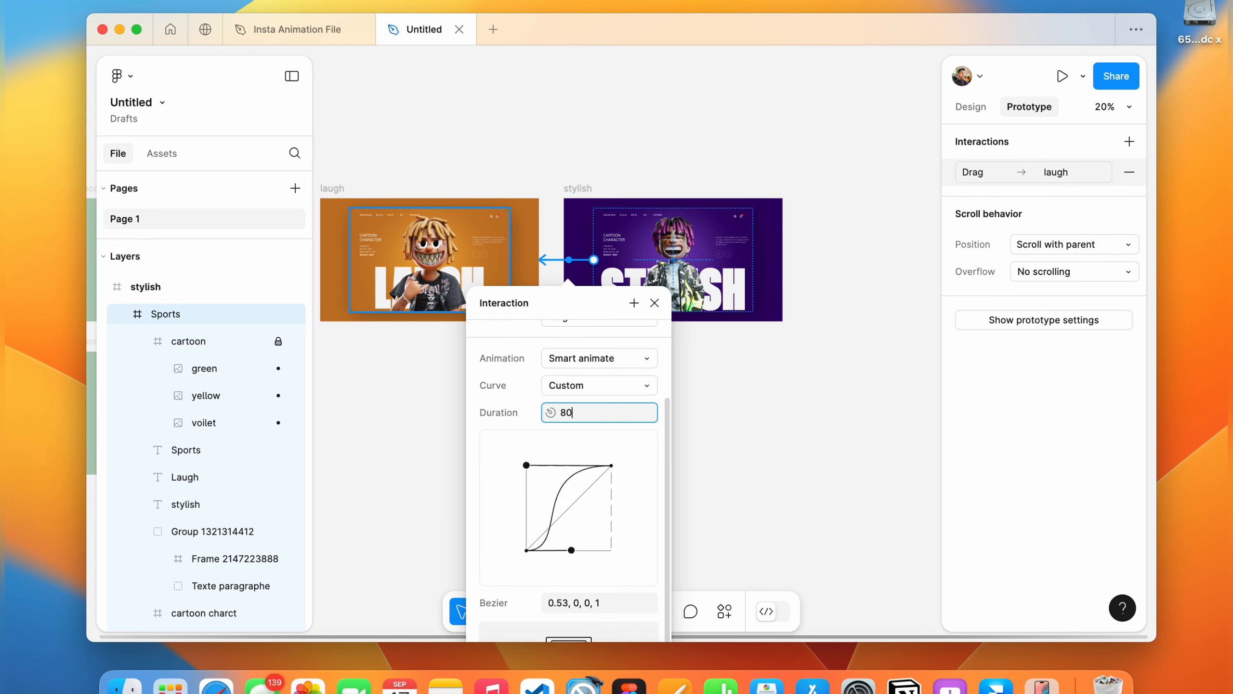
key("Return")
scroll(613, 374, "up", 3)
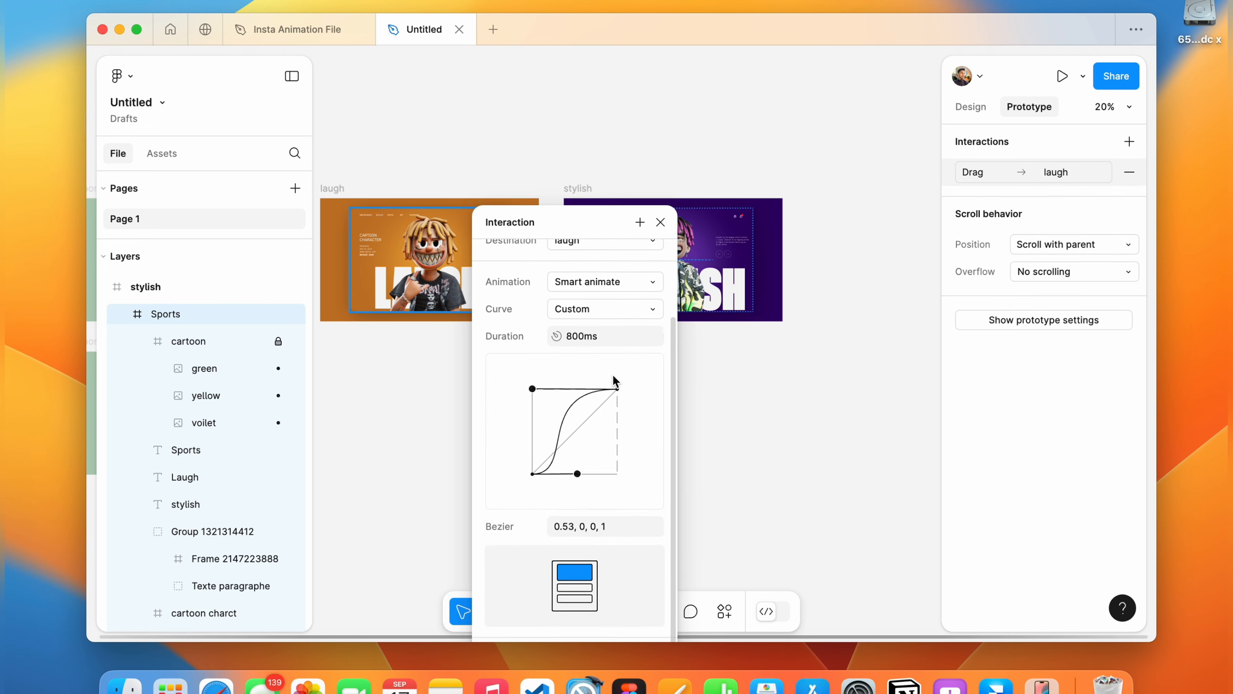
scroll(589, 509, "down", 3)
scroll(589, 509, "up", 3)
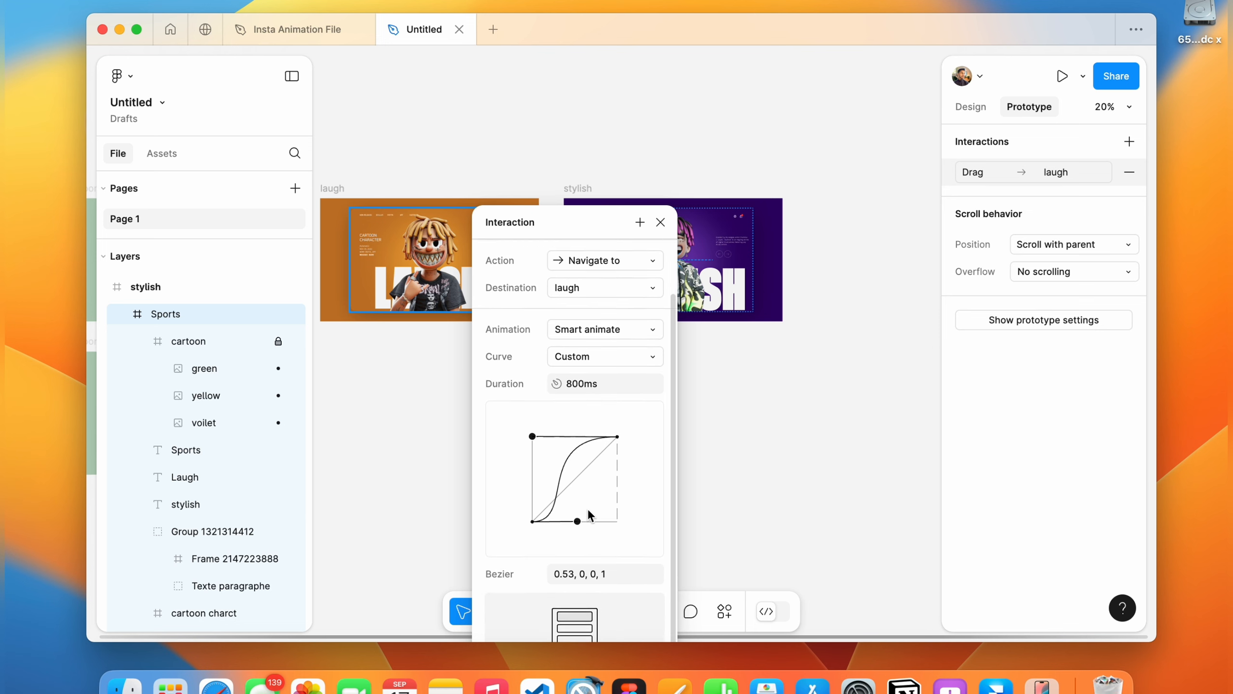
left_click(660, 222)
Set the duration of the laugh card's drag interaction back to the Sports frame to 800 ms.
scroll(562, 277, "left", 5)
left_click(635, 273)
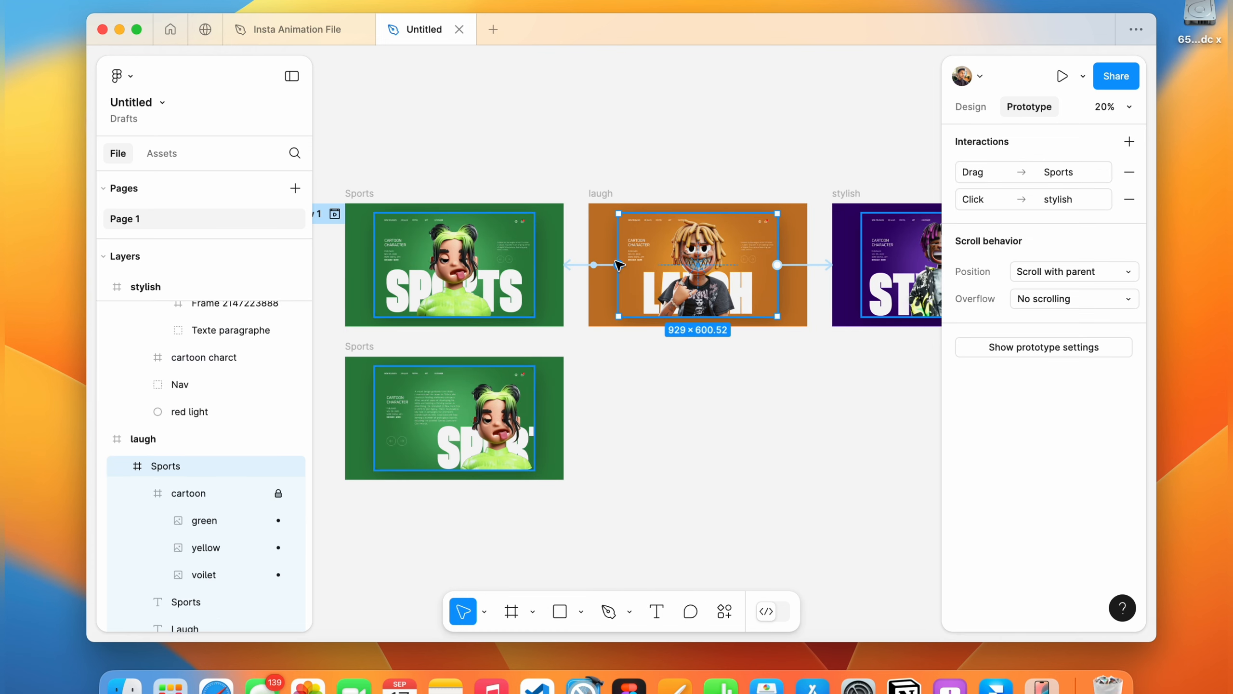
left_click(581, 267)
scroll(611, 379, "down", 3)
scroll(600, 364, "up", 3)
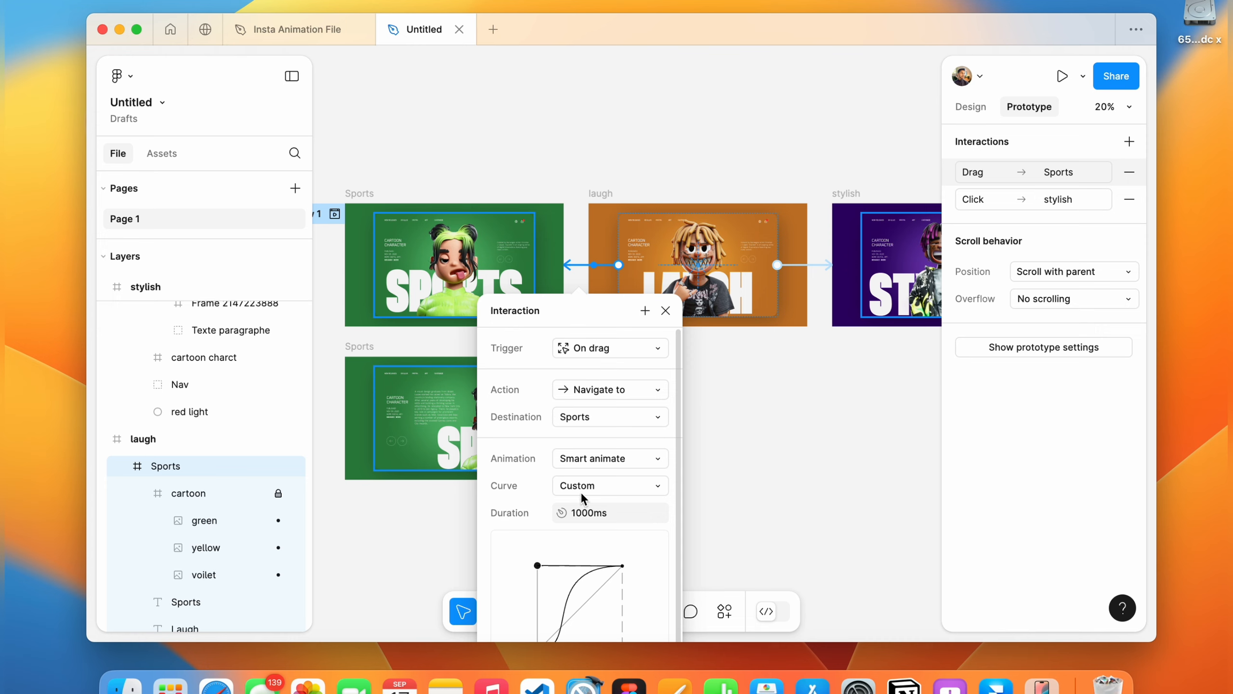
type("800")
key("Return")
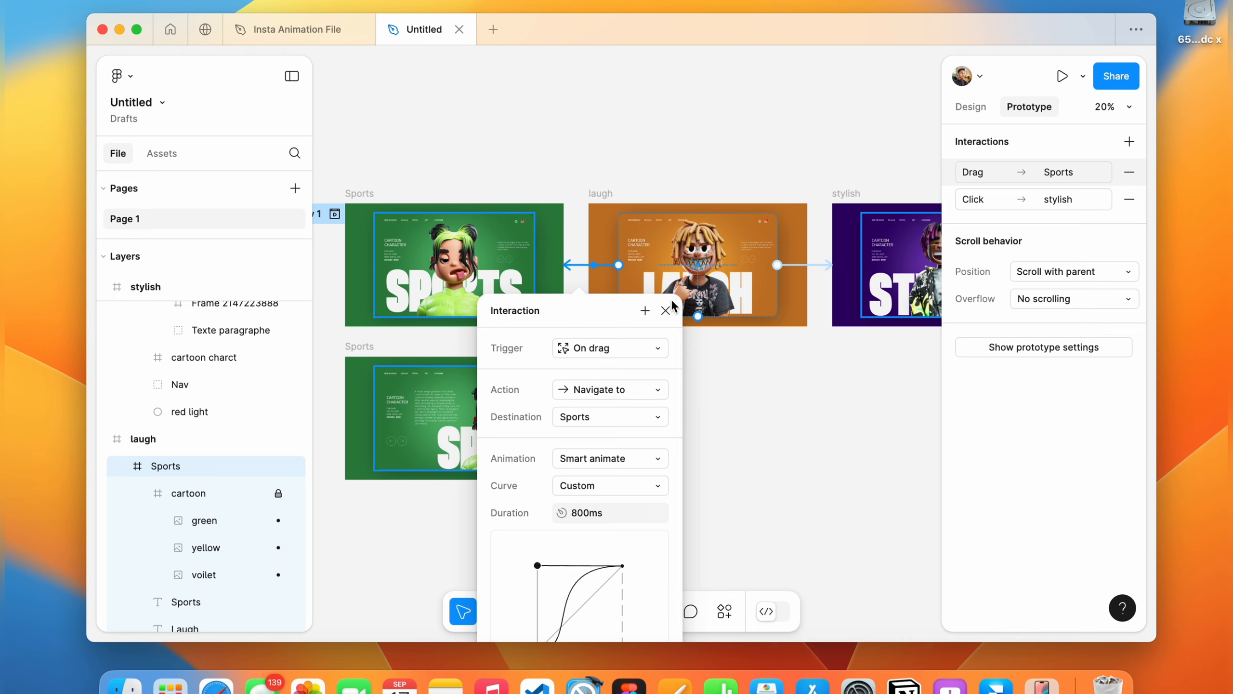
left_click_drag(614, 305, 617, 210)
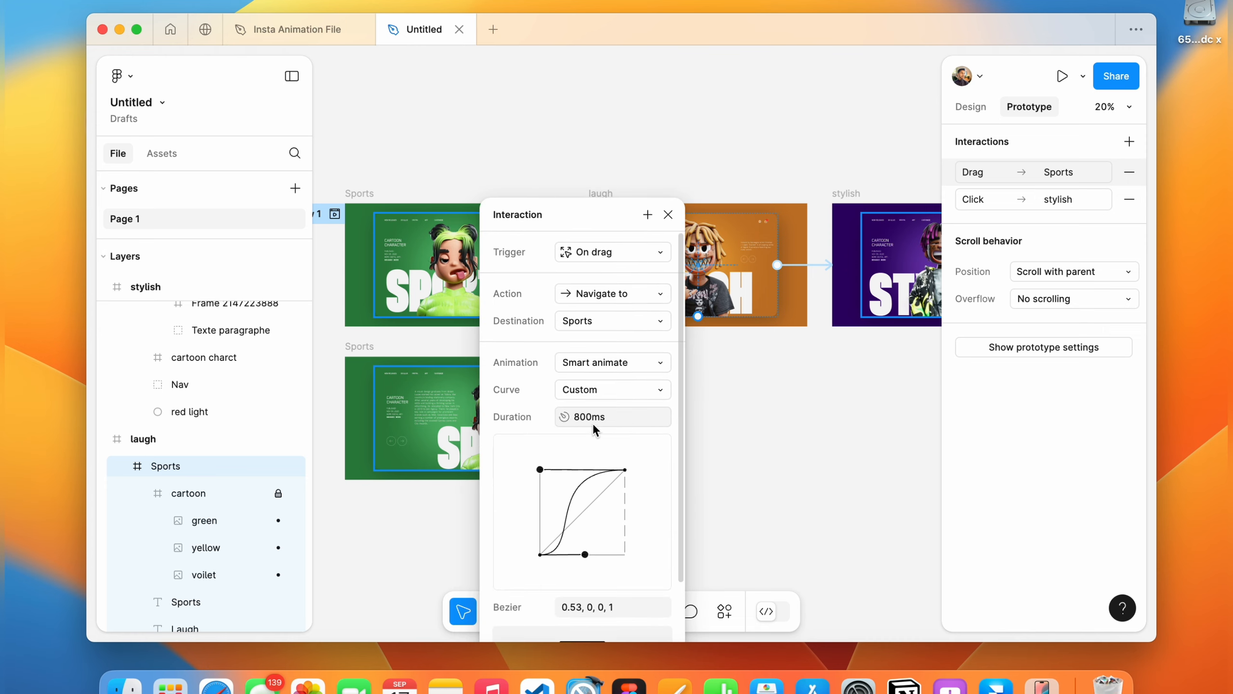
left_click(673, 216)
Review the interaction connections between the Sports and laugh frames.
left_click(491, 267)
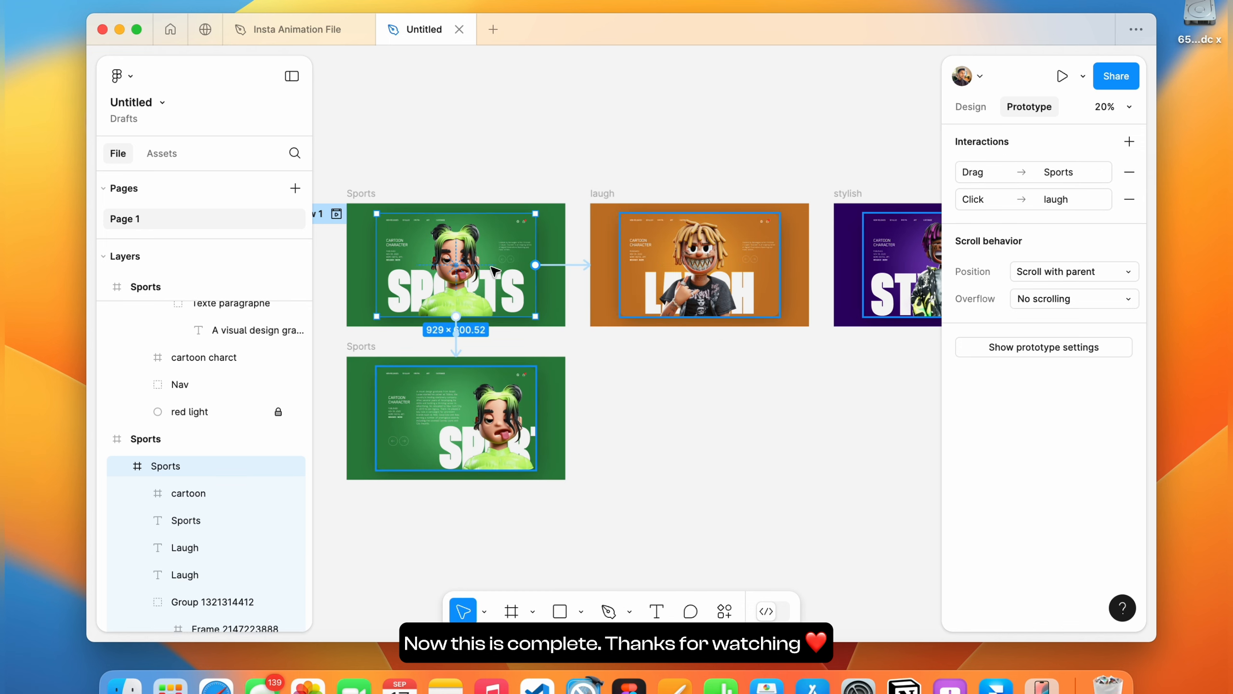
scroll(491, 267, "left", 3)
scroll(492, 267, "down", 2)
left_click(596, 264)
left_click(680, 305)
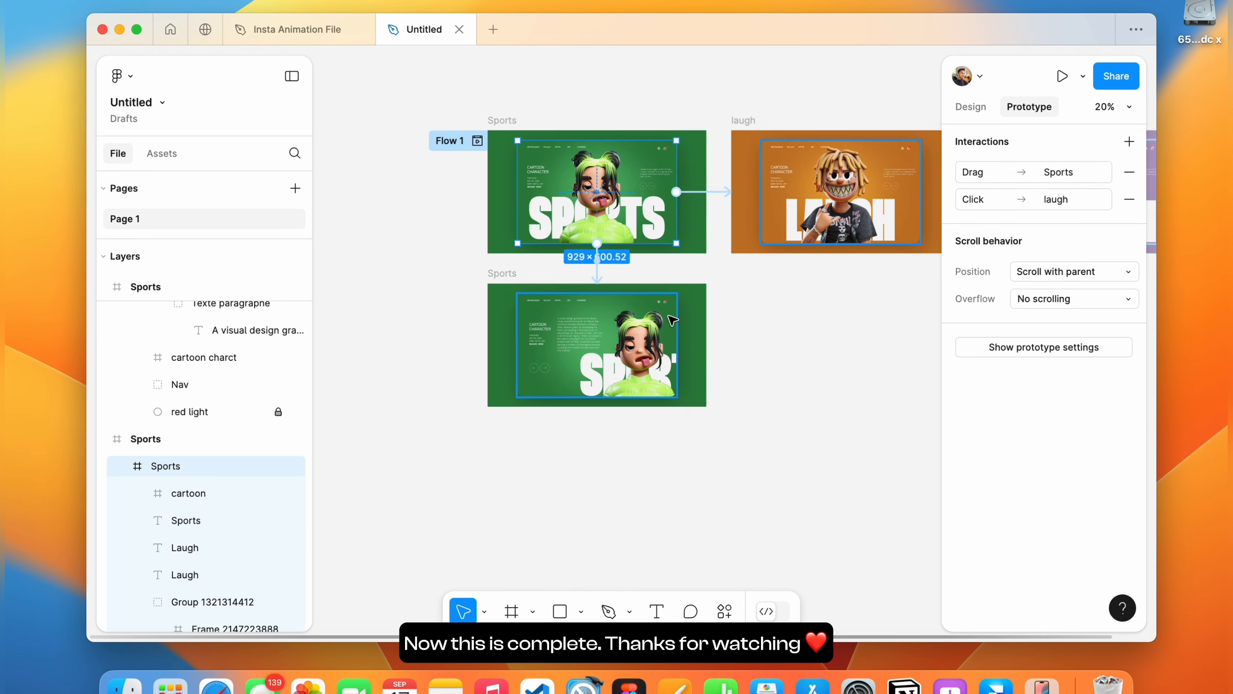
left_click(607, 346)
left_click(743, 306)
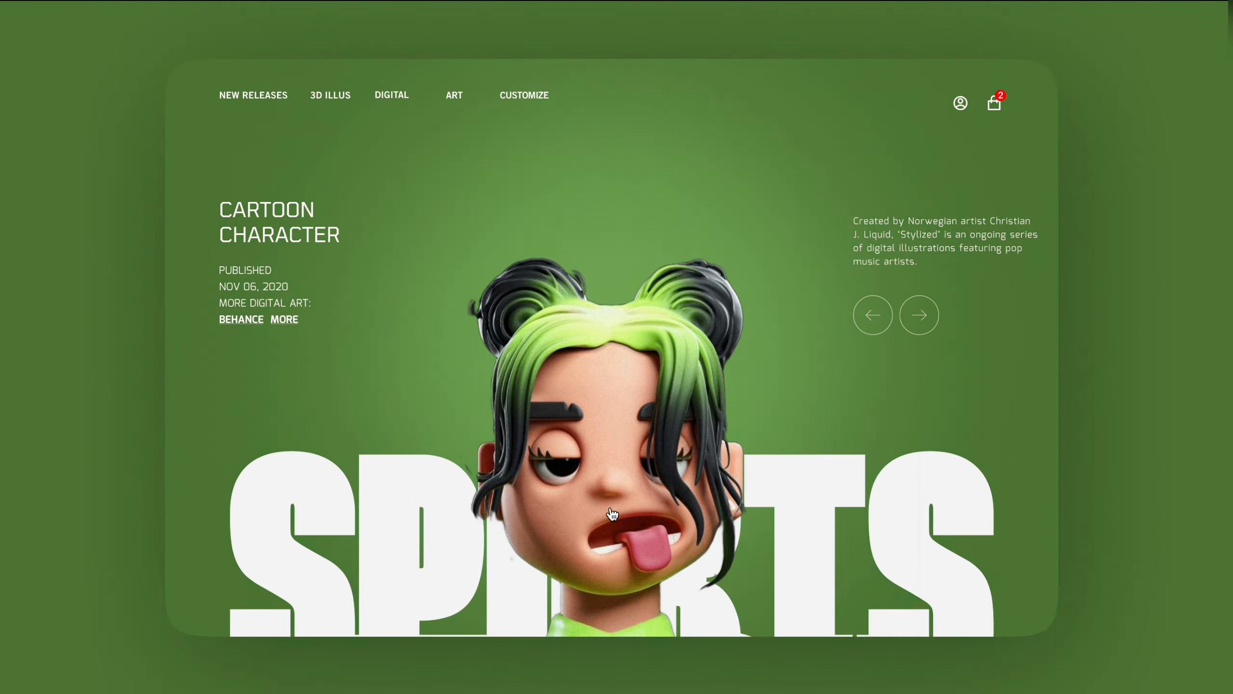
Preview the prototype, cycling forward through the Sports, laugh and stylish screens and back again.
left_click(613, 514)
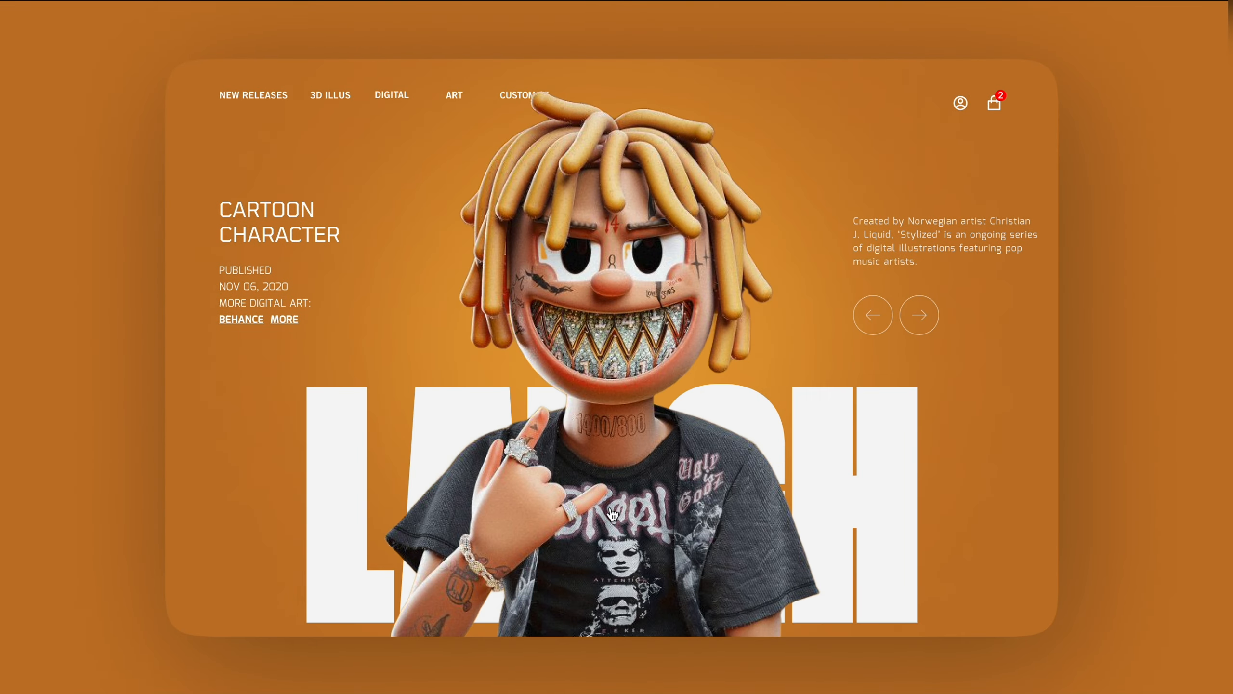
left_click(611, 508)
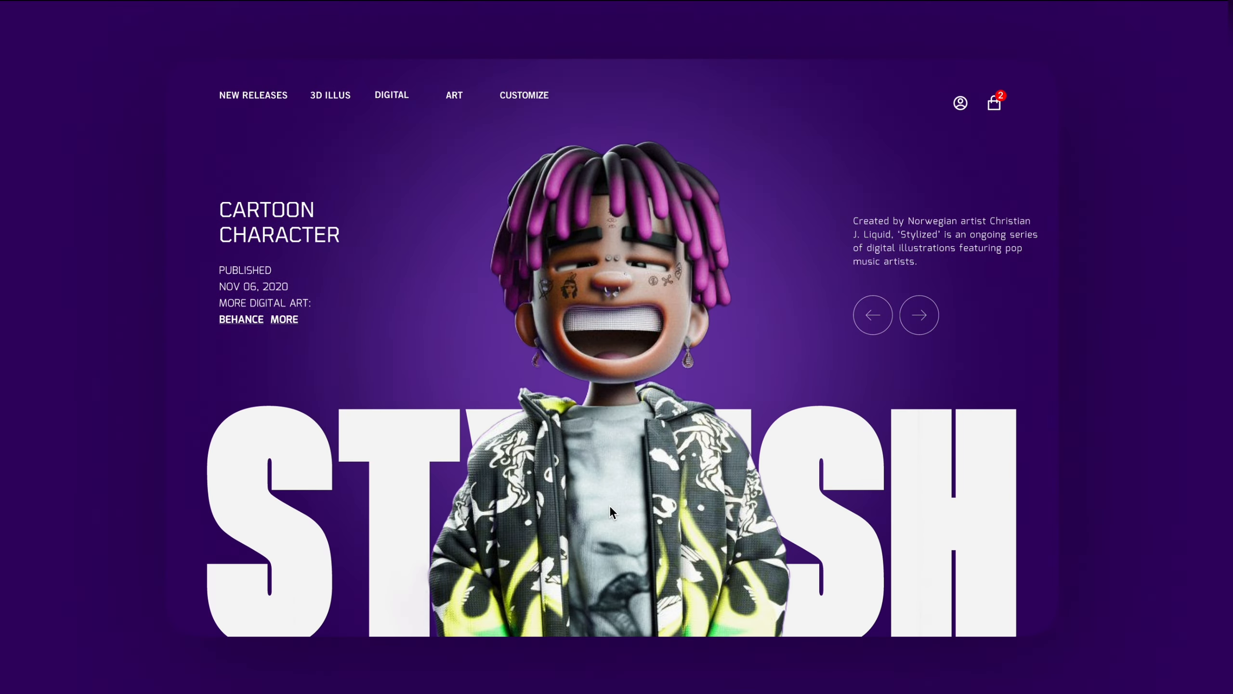
left_click(609, 506)
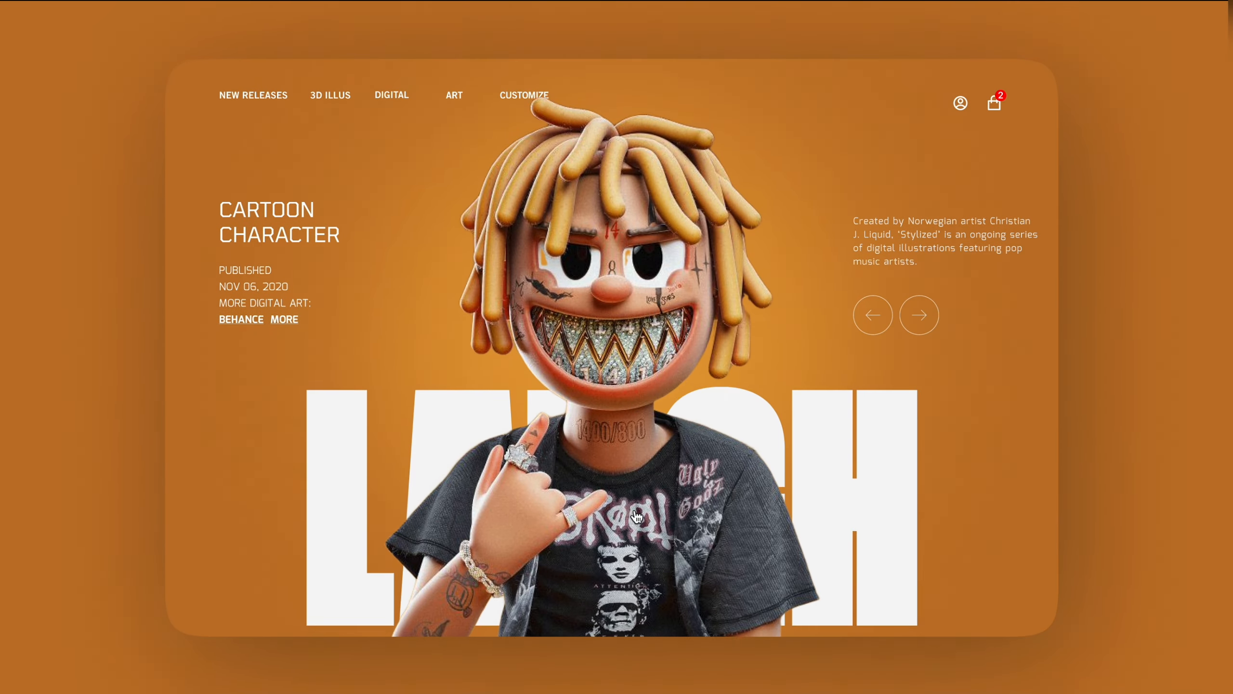
left_click(637, 484)
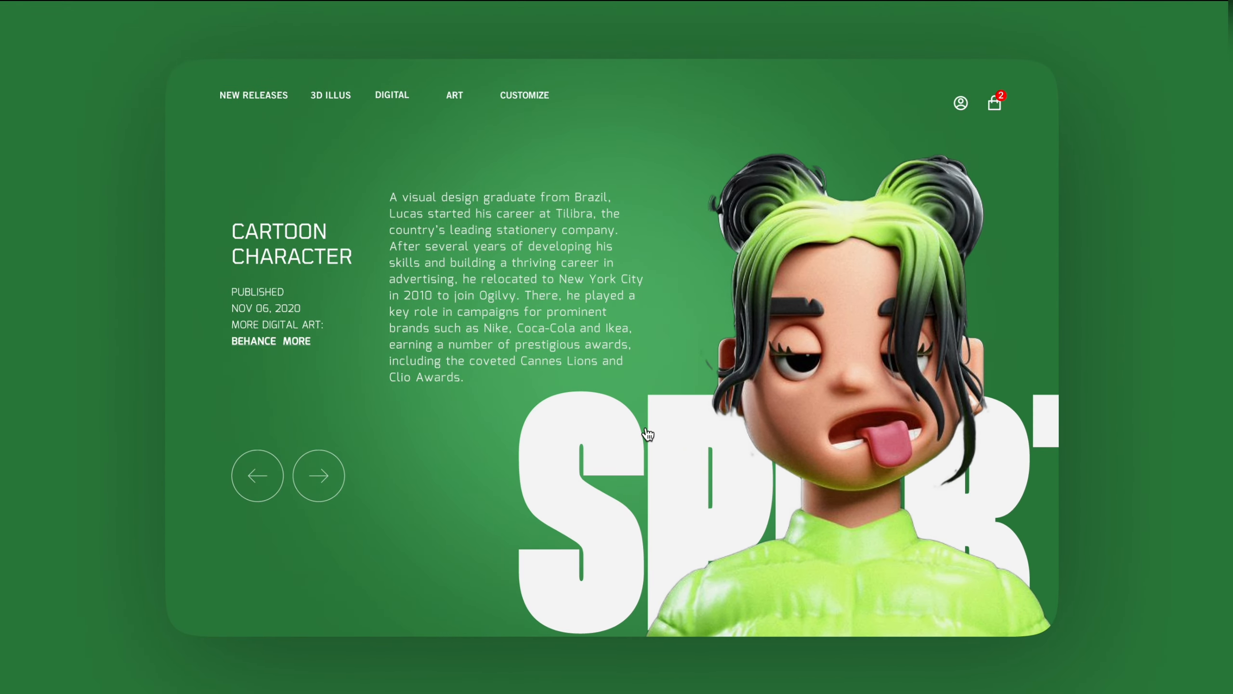
left_click(647, 435)
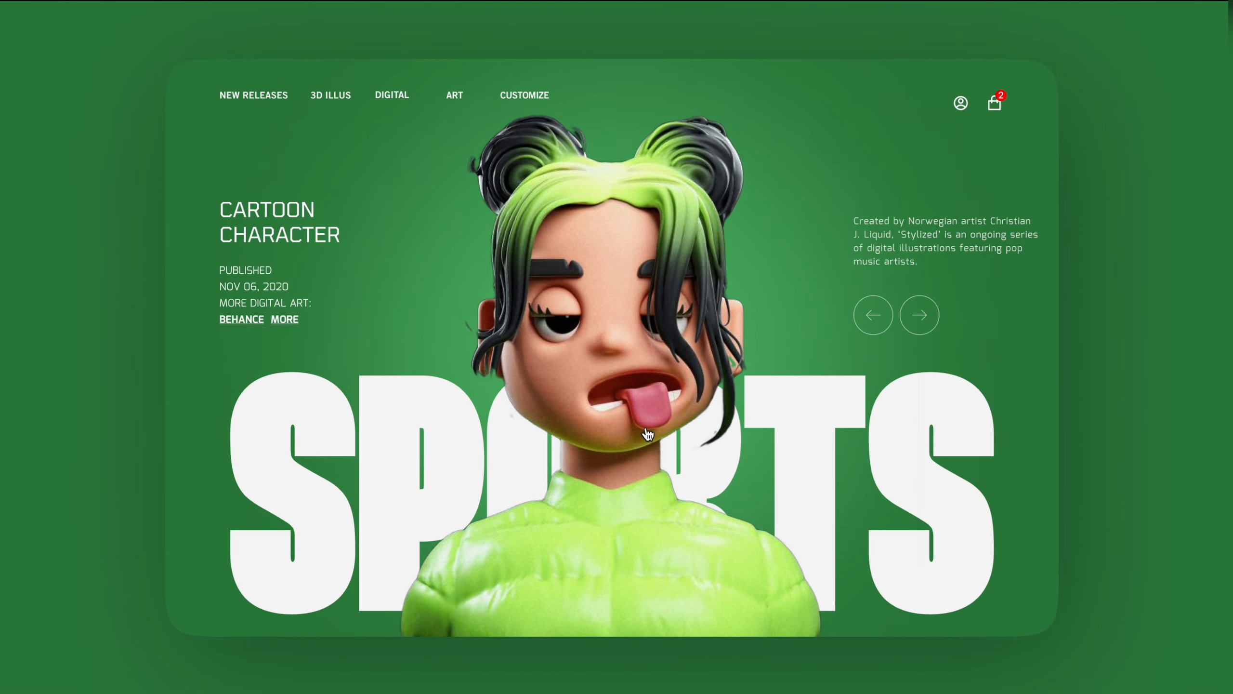
left_click(647, 434)
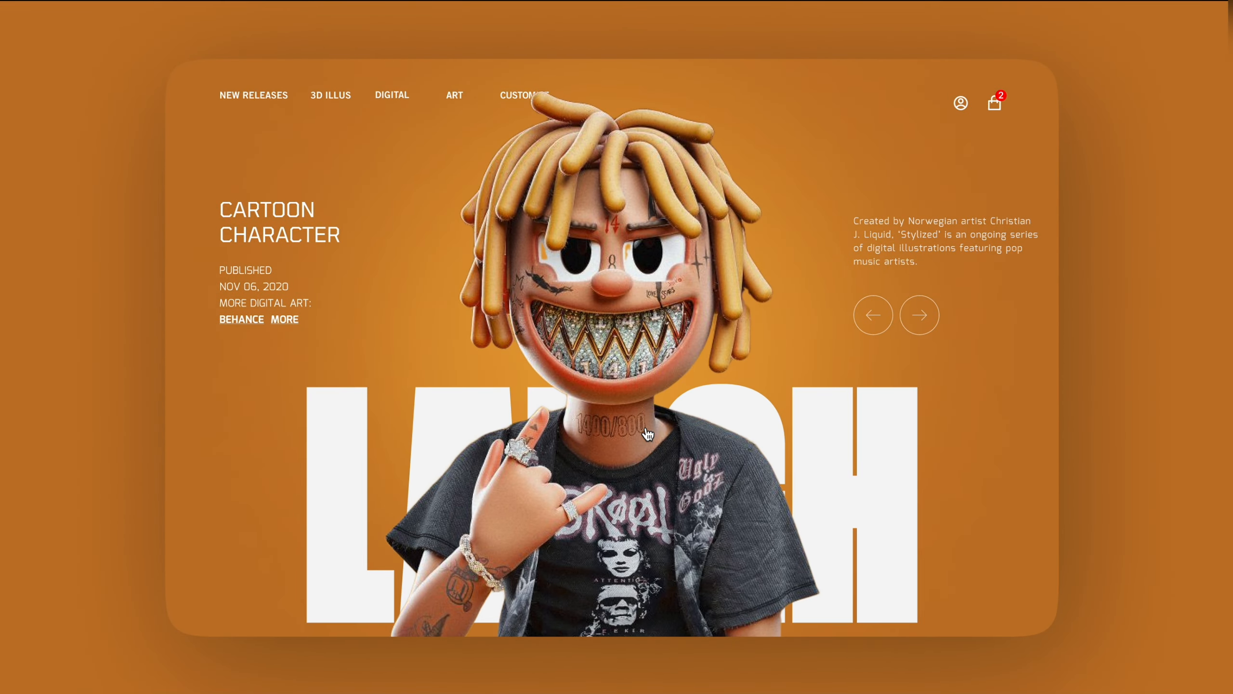
left_click(647, 434)
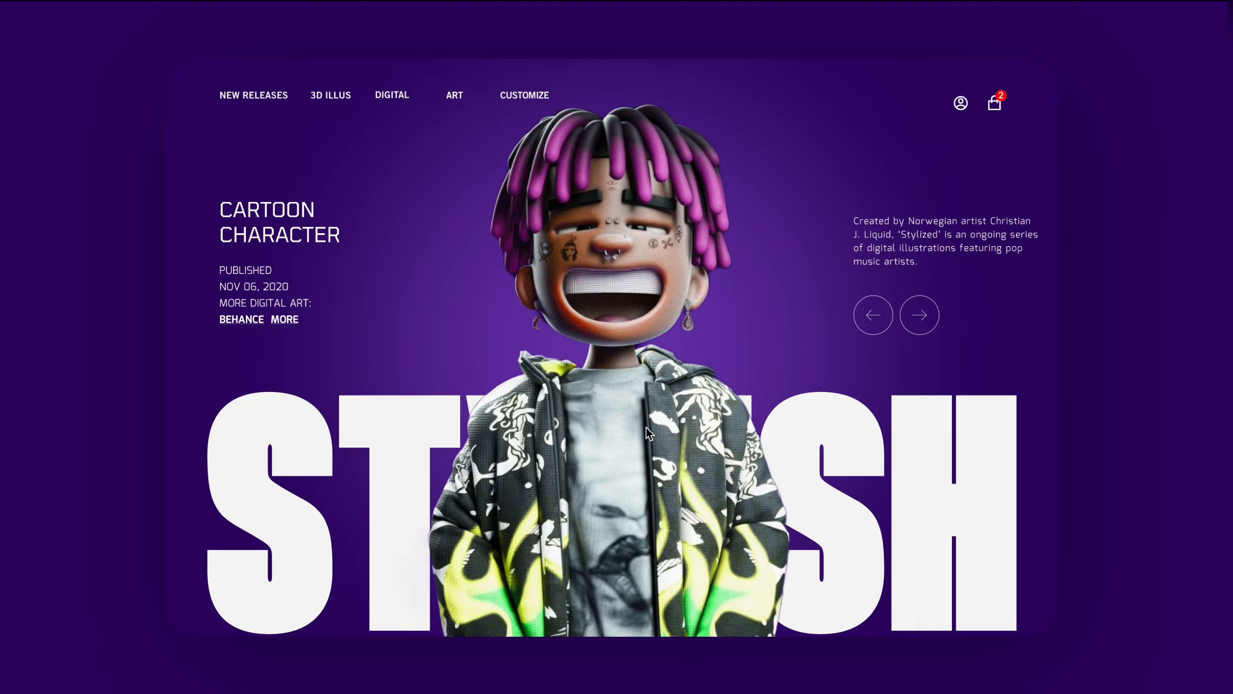
key("Left")
key("Left")
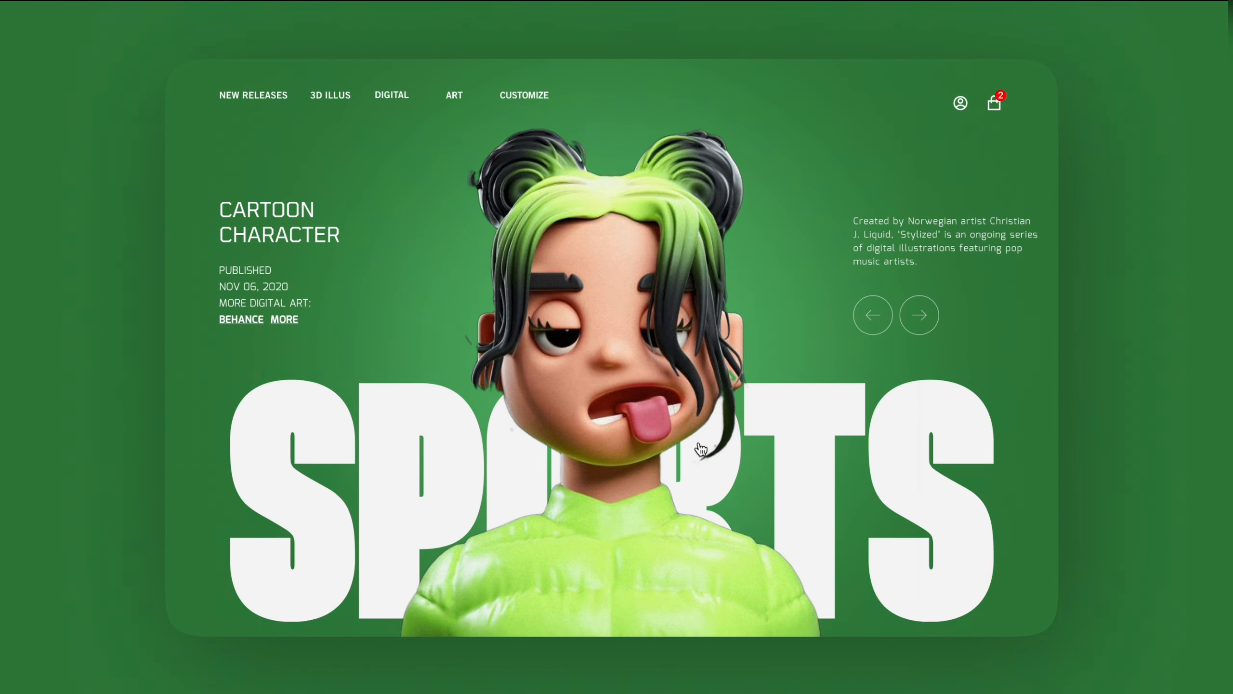